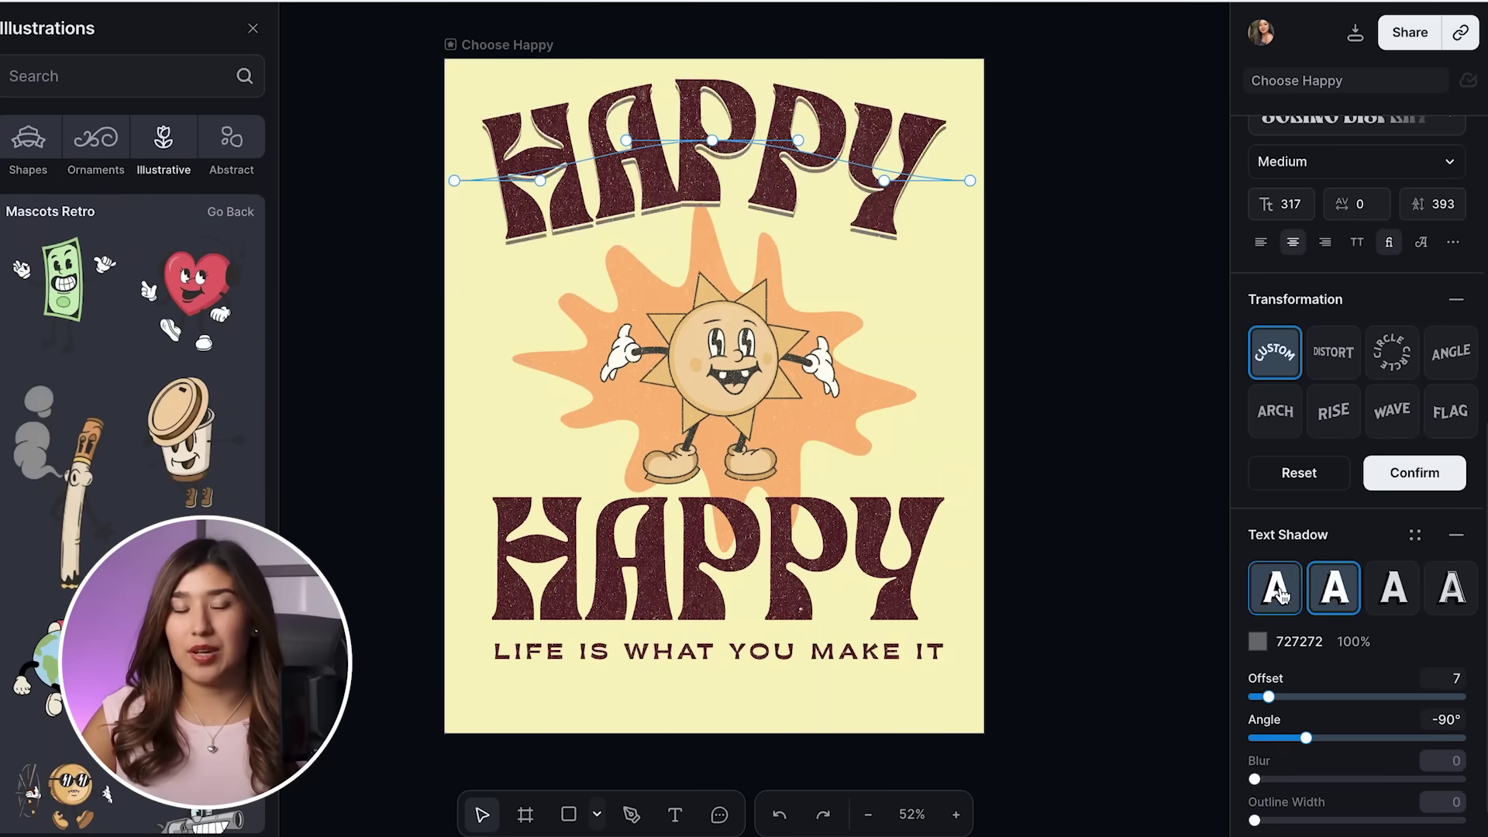
Step: Replace the top HAPPY's custom curve with a Wave warp at 76% wave curve
{"action": "scroll", "coordinate": [1395, 535], "scroll_direction": "down", "scroll_amount": 1}
{"action": "left_click", "coordinate": [1346, 314]}
{"action": "left_click", "coordinate": [1392, 356]}
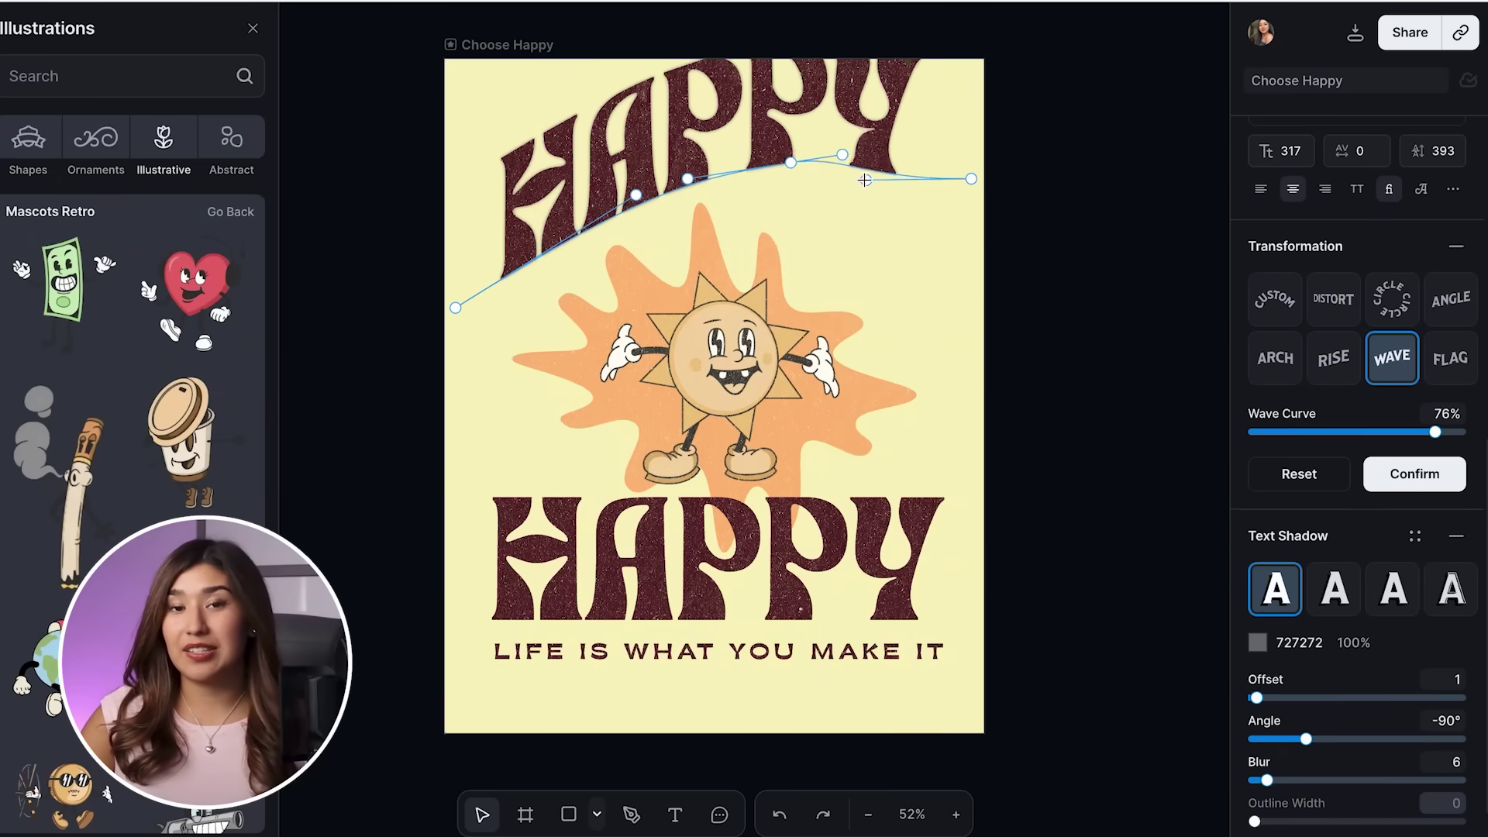
{"action": "left_click", "coordinate": [996, 258]}
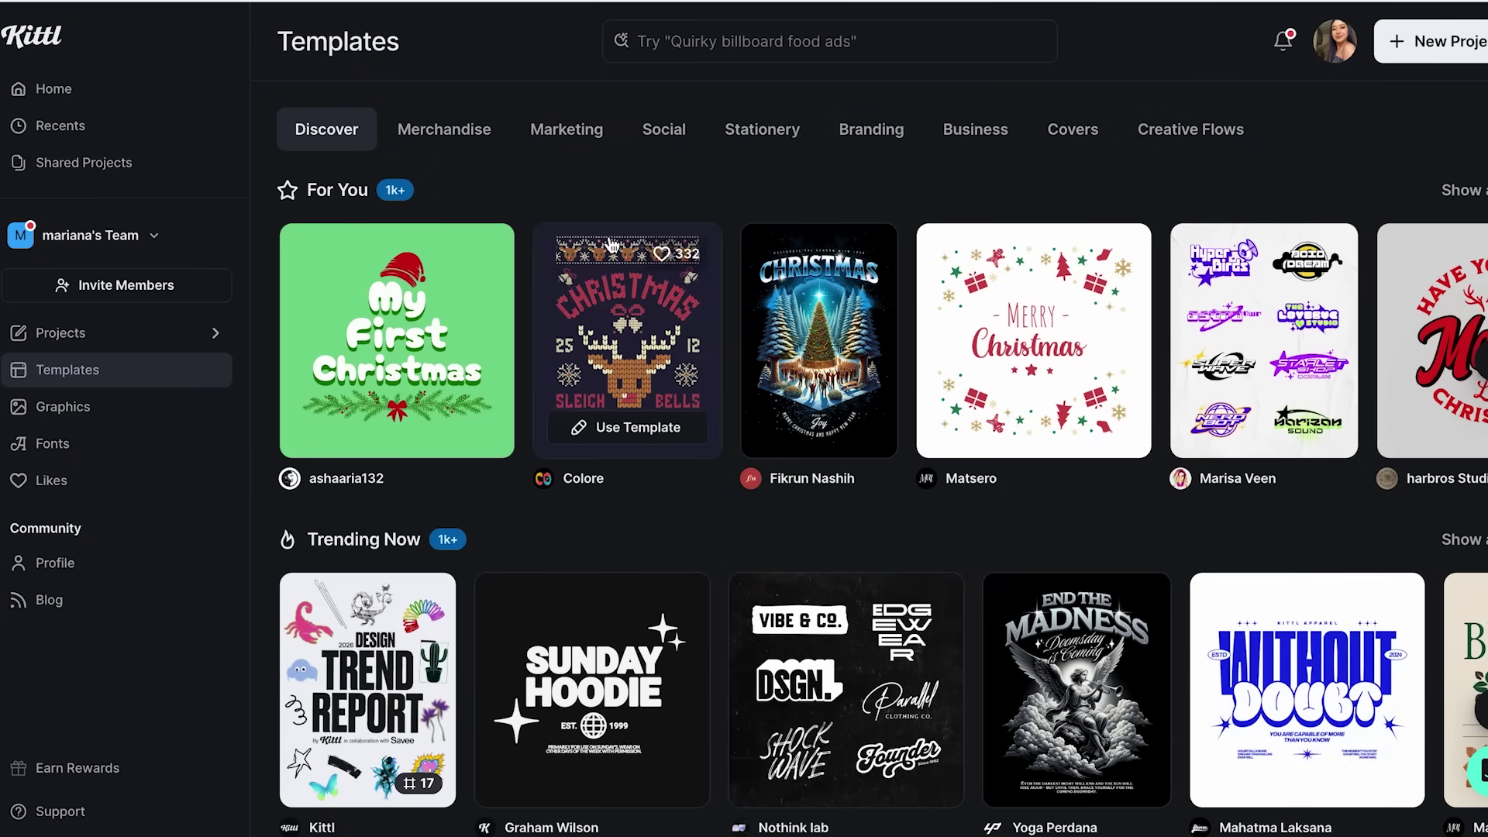
Step: Browse the Merchandise, Social and Marketing template tabs, ending back on Merchandise
{"action": "scroll", "coordinate": [482, 457], "scroll_direction": "down", "scroll_amount": 2}
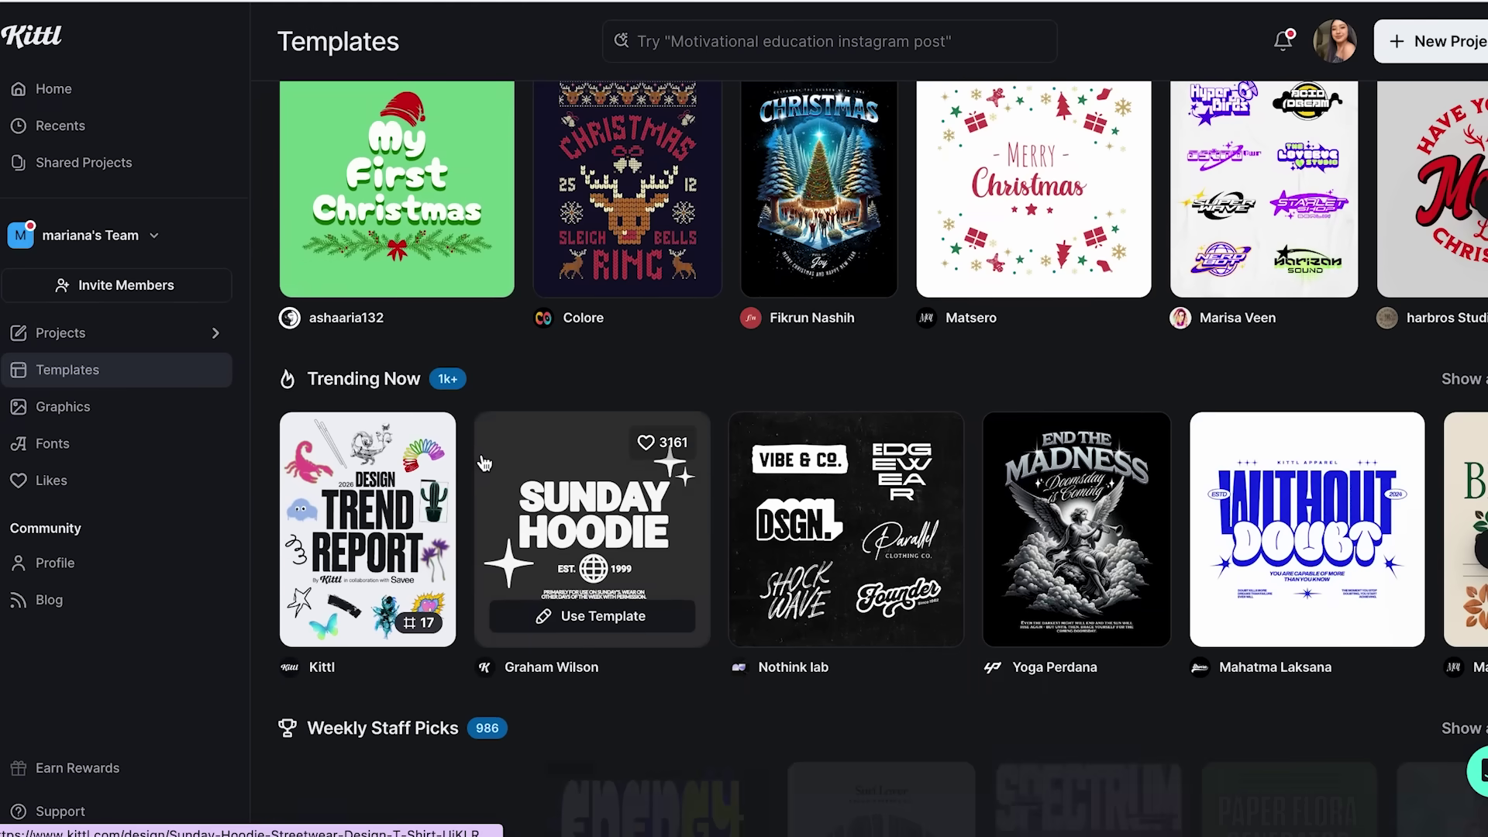
{"action": "scroll", "coordinate": [484, 462], "scroll_direction": "up", "scroll_amount": 2}
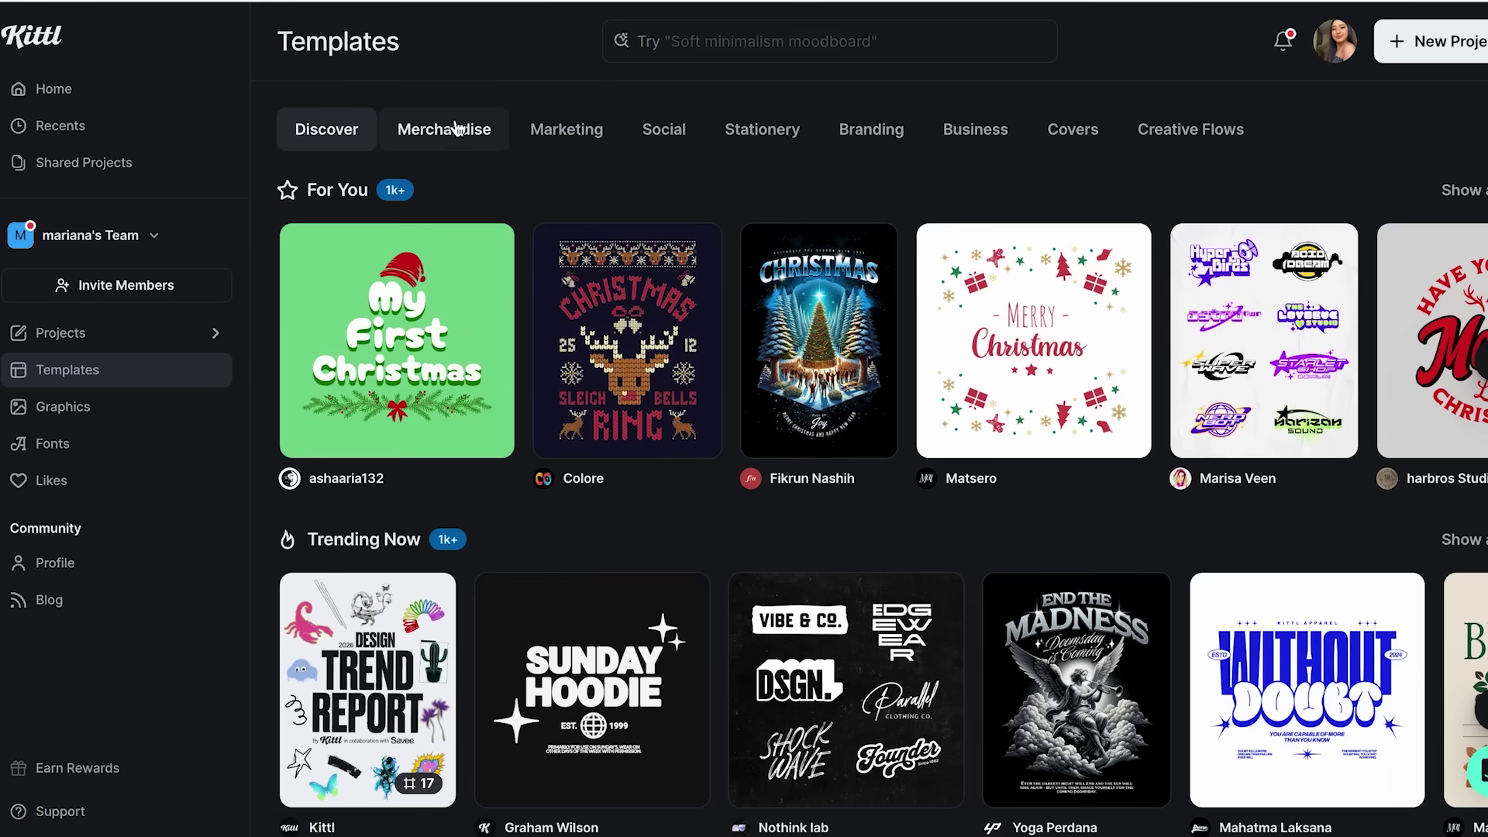
{"action": "left_click", "coordinate": [458, 137]}
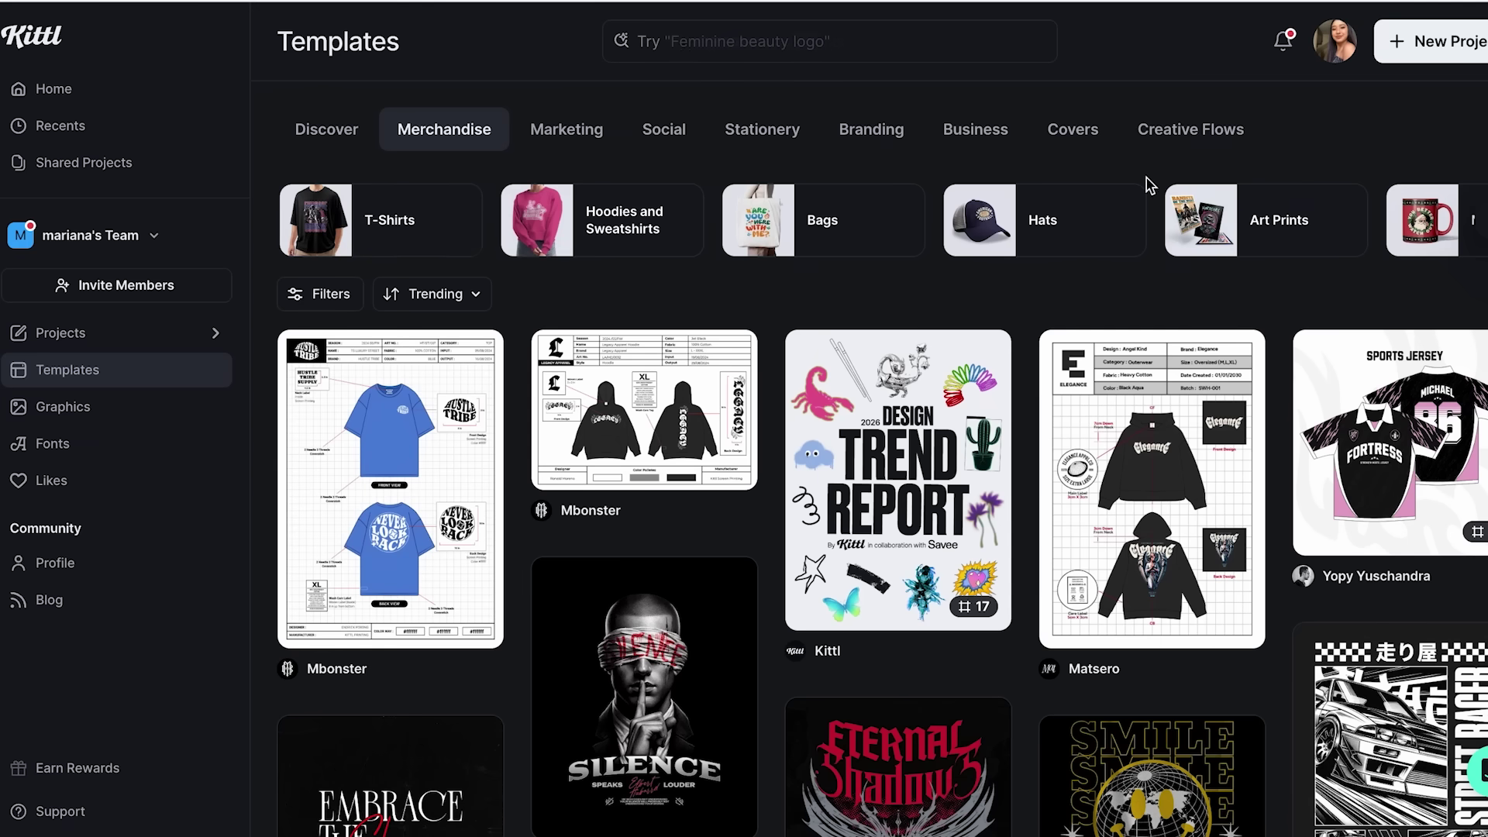
{"action": "left_click", "coordinate": [664, 132]}
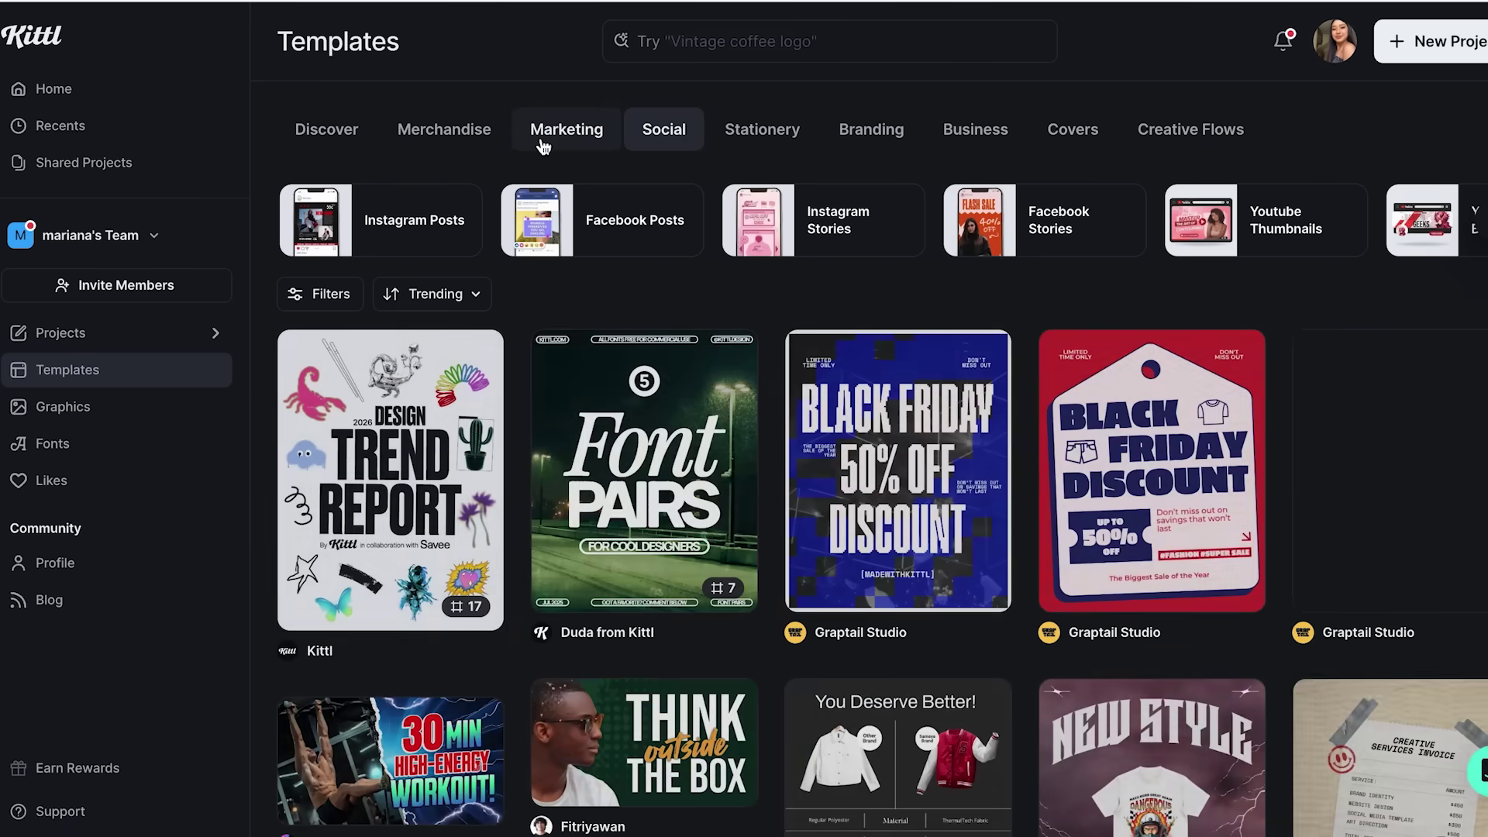
{"action": "left_click", "coordinate": [542, 142]}
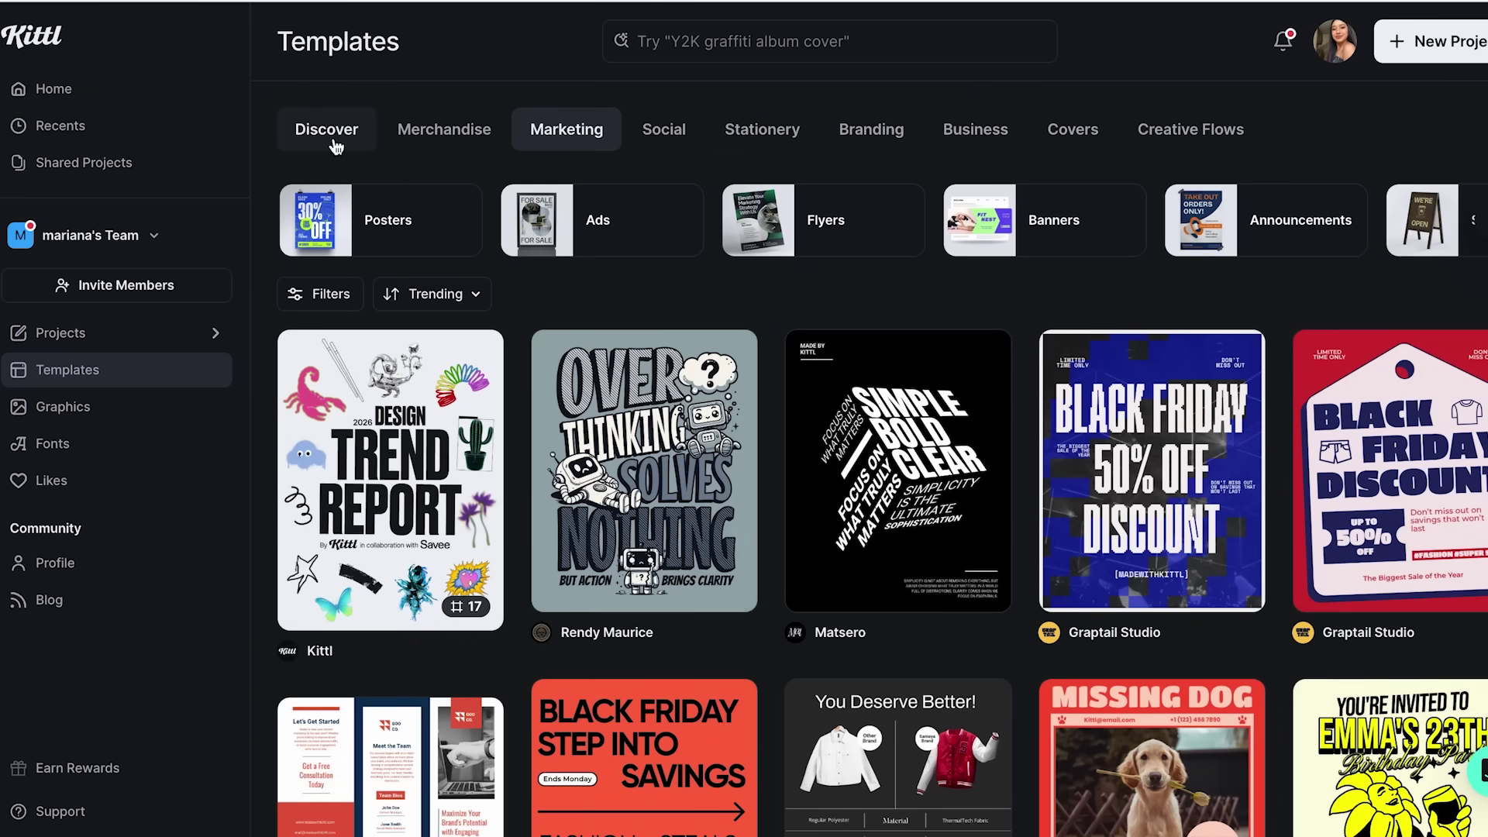
{"action": "left_click", "coordinate": [455, 133]}
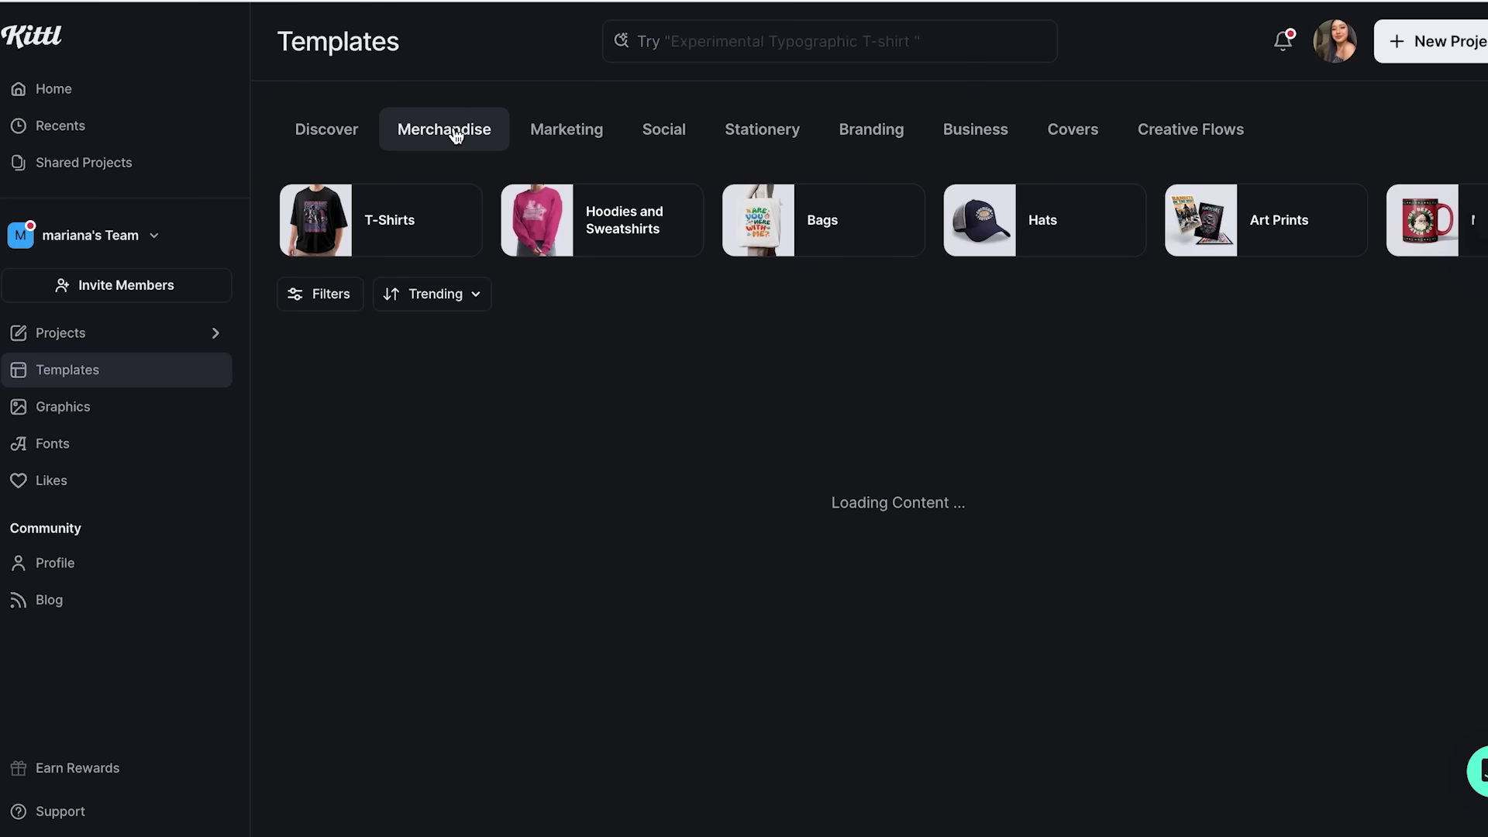
Step: Browse the Merchandise templates and reveal the theme, style and colour filters
{"action": "scroll", "coordinate": [665, 421], "scroll_direction": "down", "scroll_amount": 3}
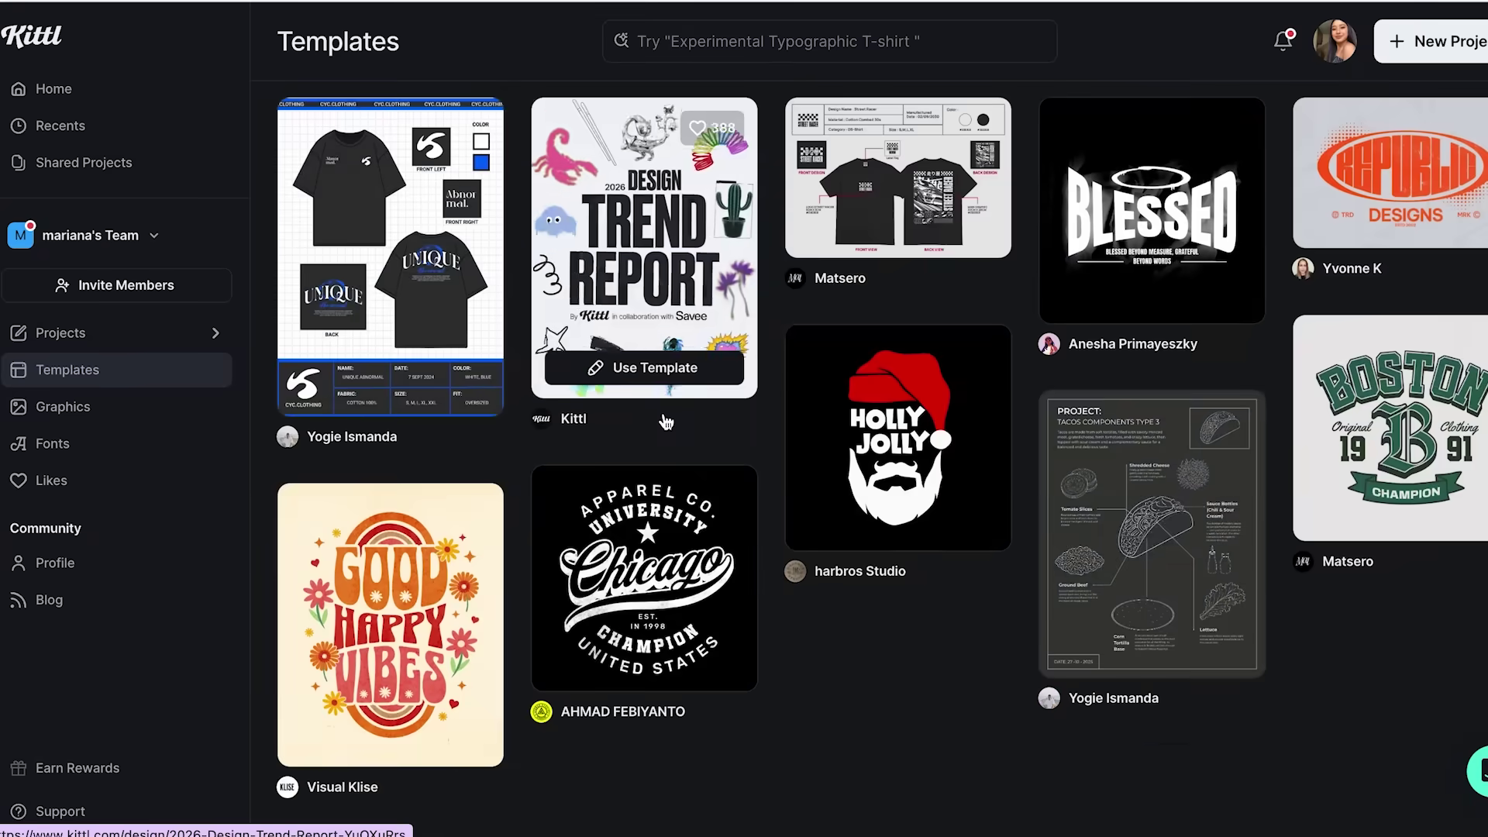
{"action": "scroll", "coordinate": [665, 421], "scroll_direction": "down", "scroll_amount": 1}
{"action": "scroll", "coordinate": [775, 495], "scroll_direction": "down", "scroll_amount": 1}
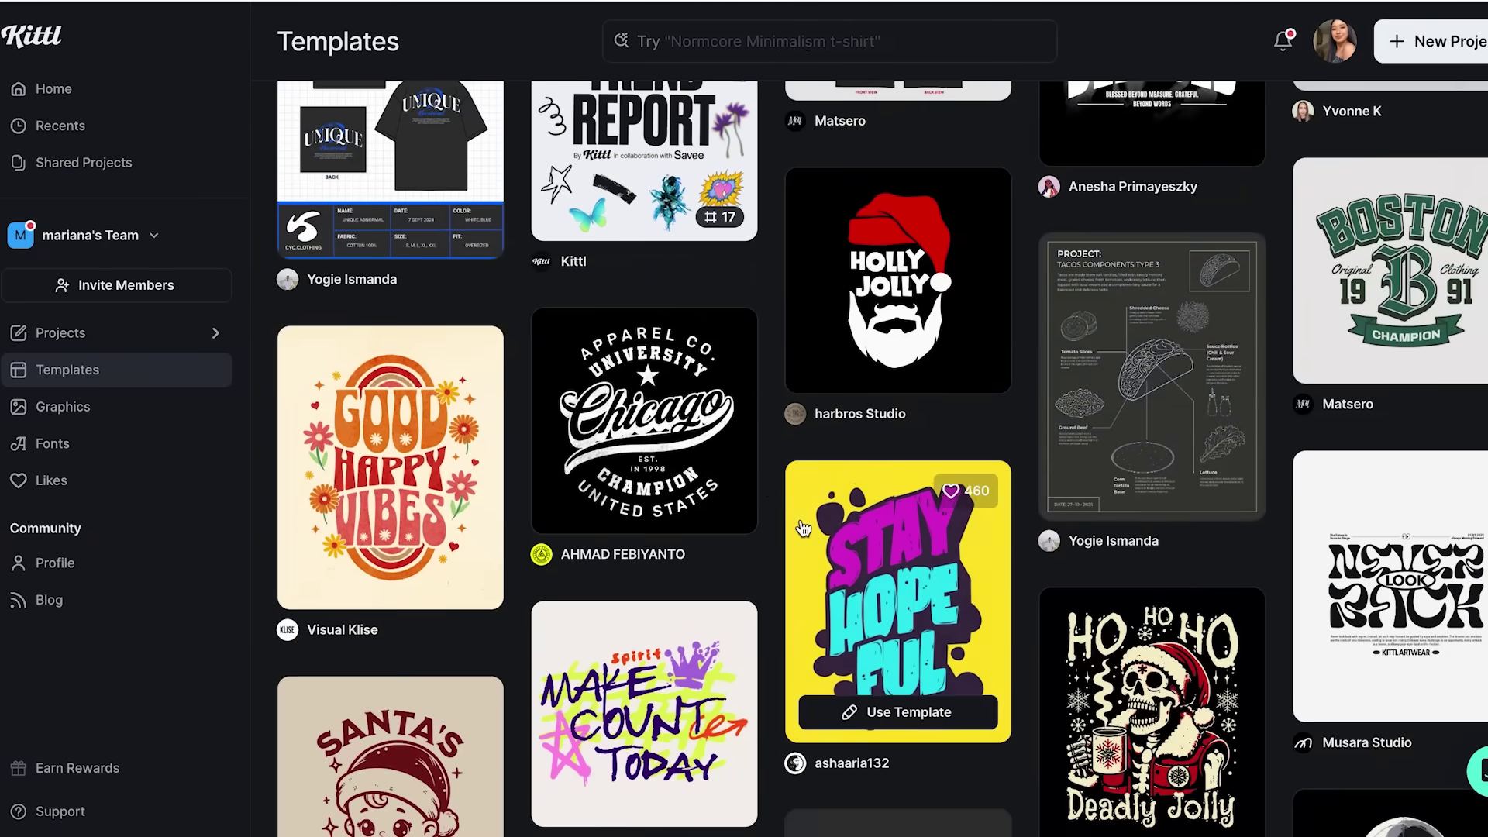
{"action": "scroll", "coordinate": [802, 527], "scroll_direction": "down", "scroll_amount": 5}
{"action": "scroll", "coordinate": [802, 527], "scroll_direction": "up", "scroll_amount": 6}
{"action": "scroll", "coordinate": [804, 529], "scroll_direction": "up", "scroll_amount": 3}
{"action": "scroll", "coordinate": [493, 275], "scroll_direction": "up", "scroll_amount": 1}
{"action": "left_click", "coordinate": [318, 287]}
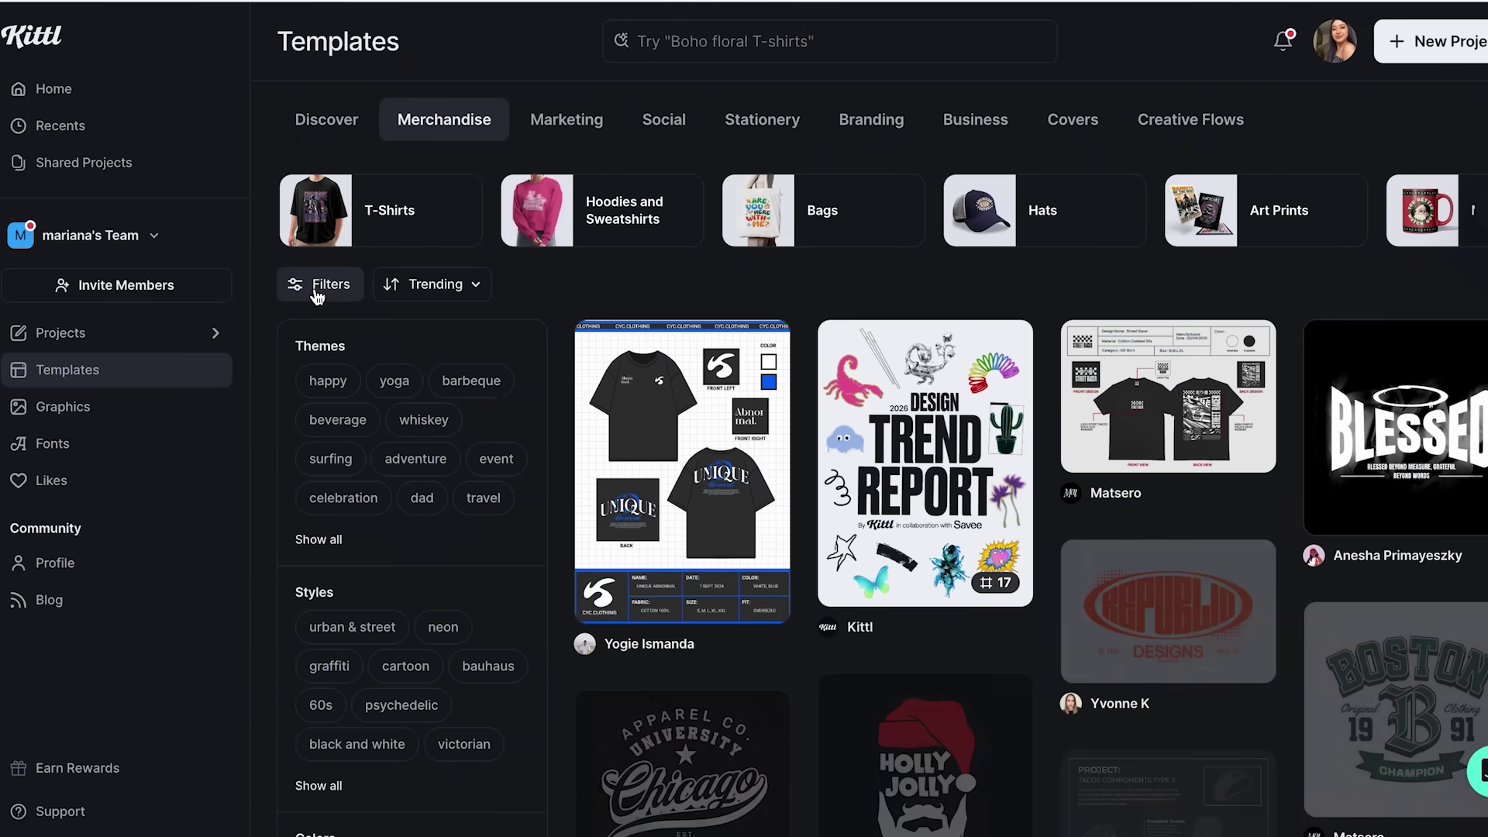
{"action": "scroll", "coordinate": [461, 464], "scroll_direction": "down", "scroll_amount": 1}
{"action": "scroll", "coordinate": [460, 464], "scroll_direction": "down", "scroll_amount": 2}
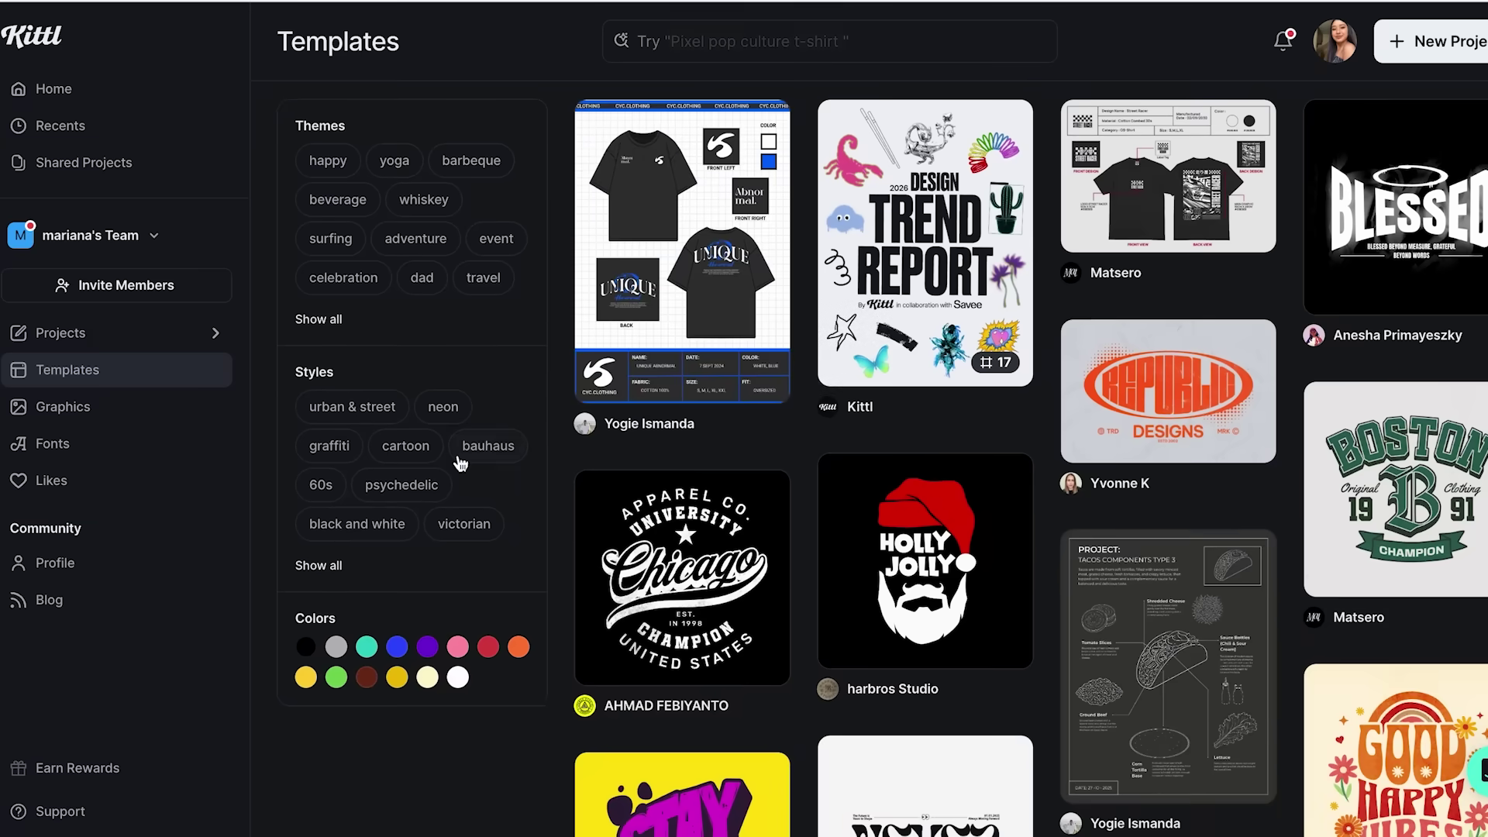
{"action": "scroll", "coordinate": [460, 464], "scroll_direction": "up", "scroll_amount": 3}
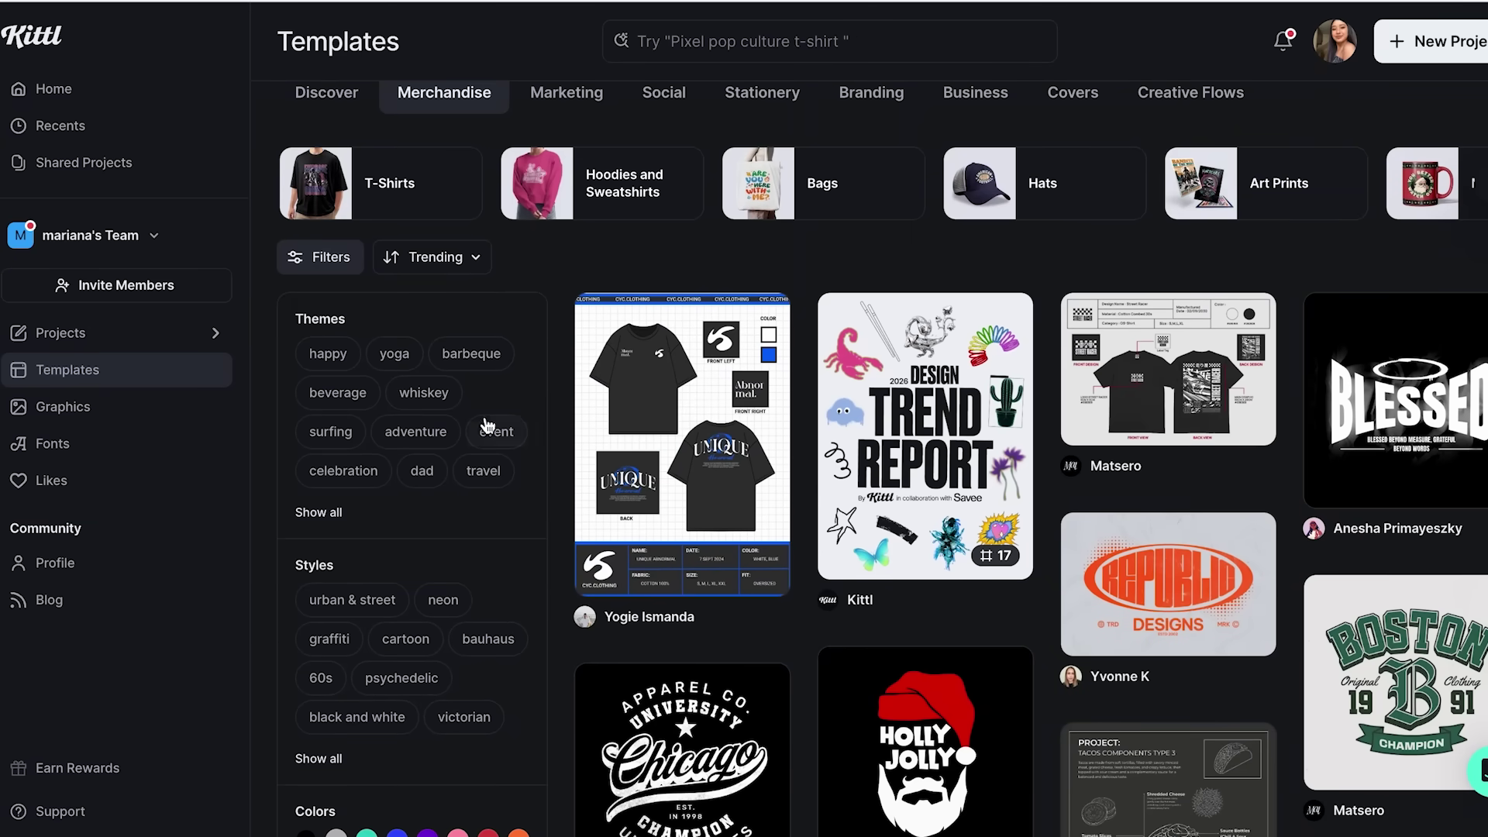
Step: Sort the Merchandise templates by Recent and browse the results
{"action": "left_click", "coordinate": [449, 275]}
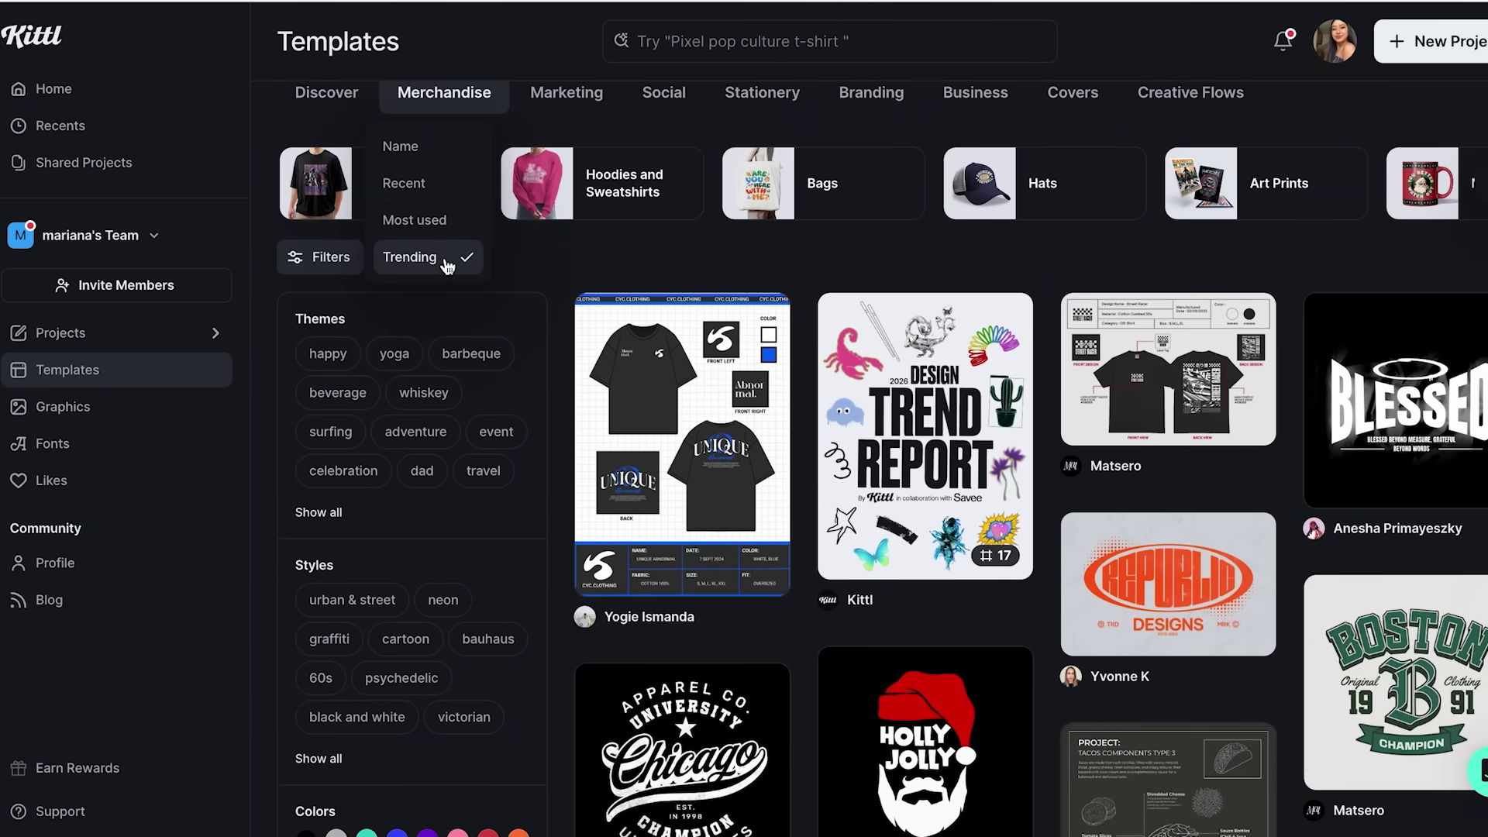
{"action": "left_click", "coordinate": [409, 186]}
{"action": "scroll", "coordinate": [856, 502], "scroll_direction": "down", "scroll_amount": 2}
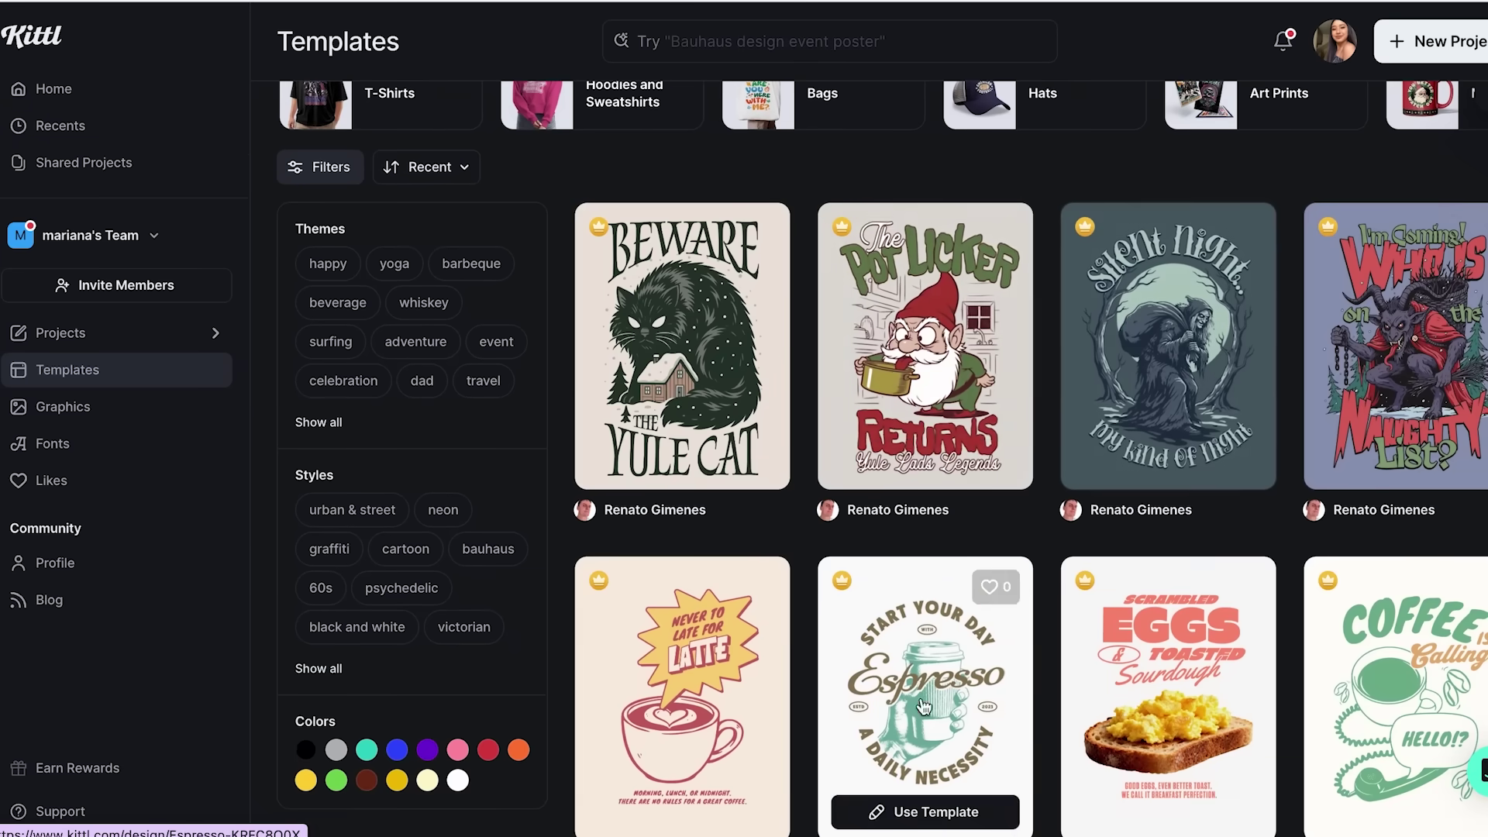
{"action": "scroll", "coordinate": [1178, 775], "scroll_direction": "down", "scroll_amount": 8}
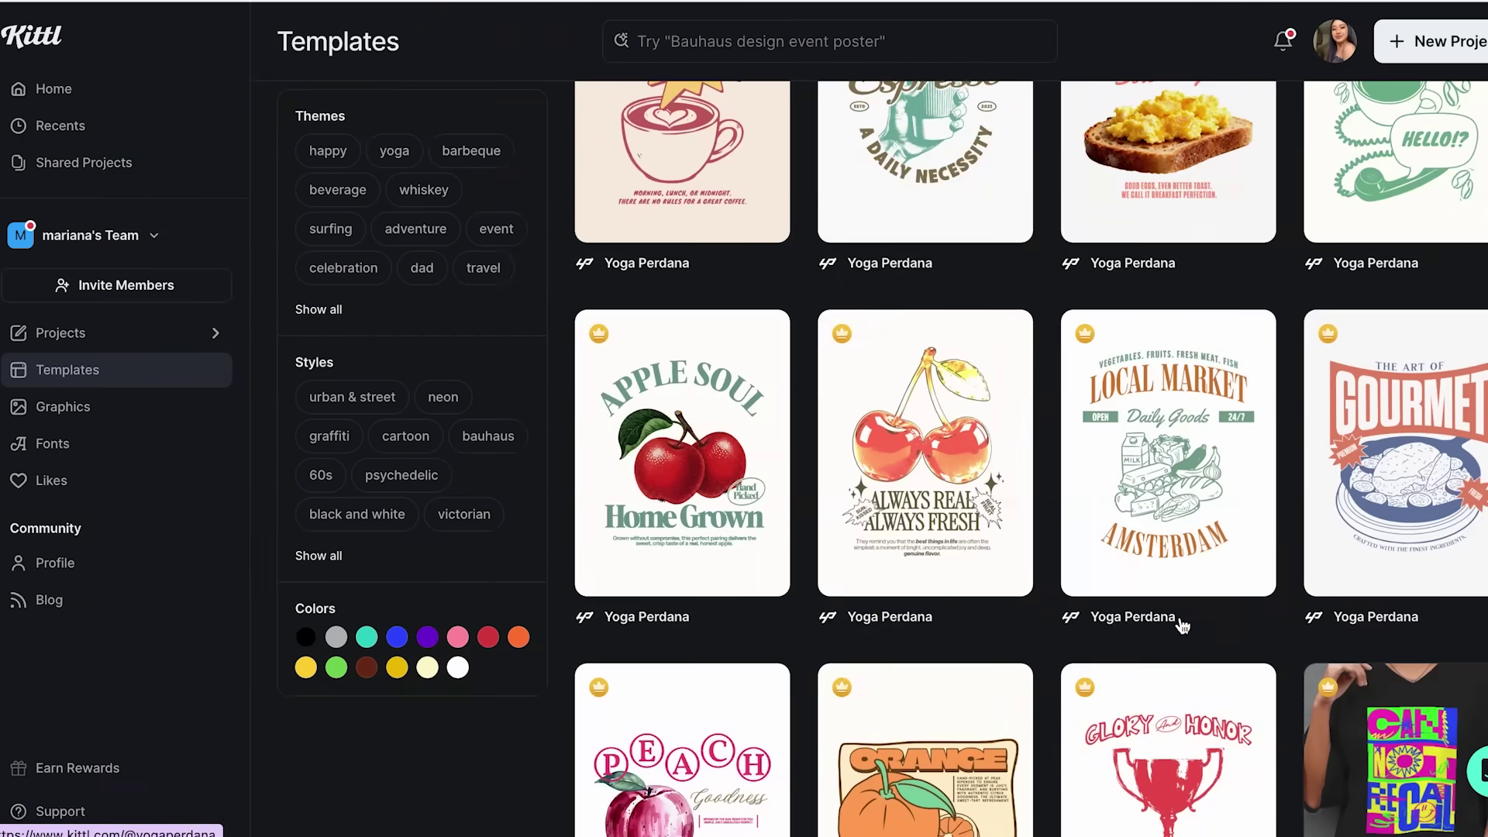
{"action": "scroll", "coordinate": [1012, 551], "scroll_direction": "down", "scroll_amount": 1}
{"action": "scroll", "coordinate": [1012, 552], "scroll_direction": "down", "scroll_amount": 1}
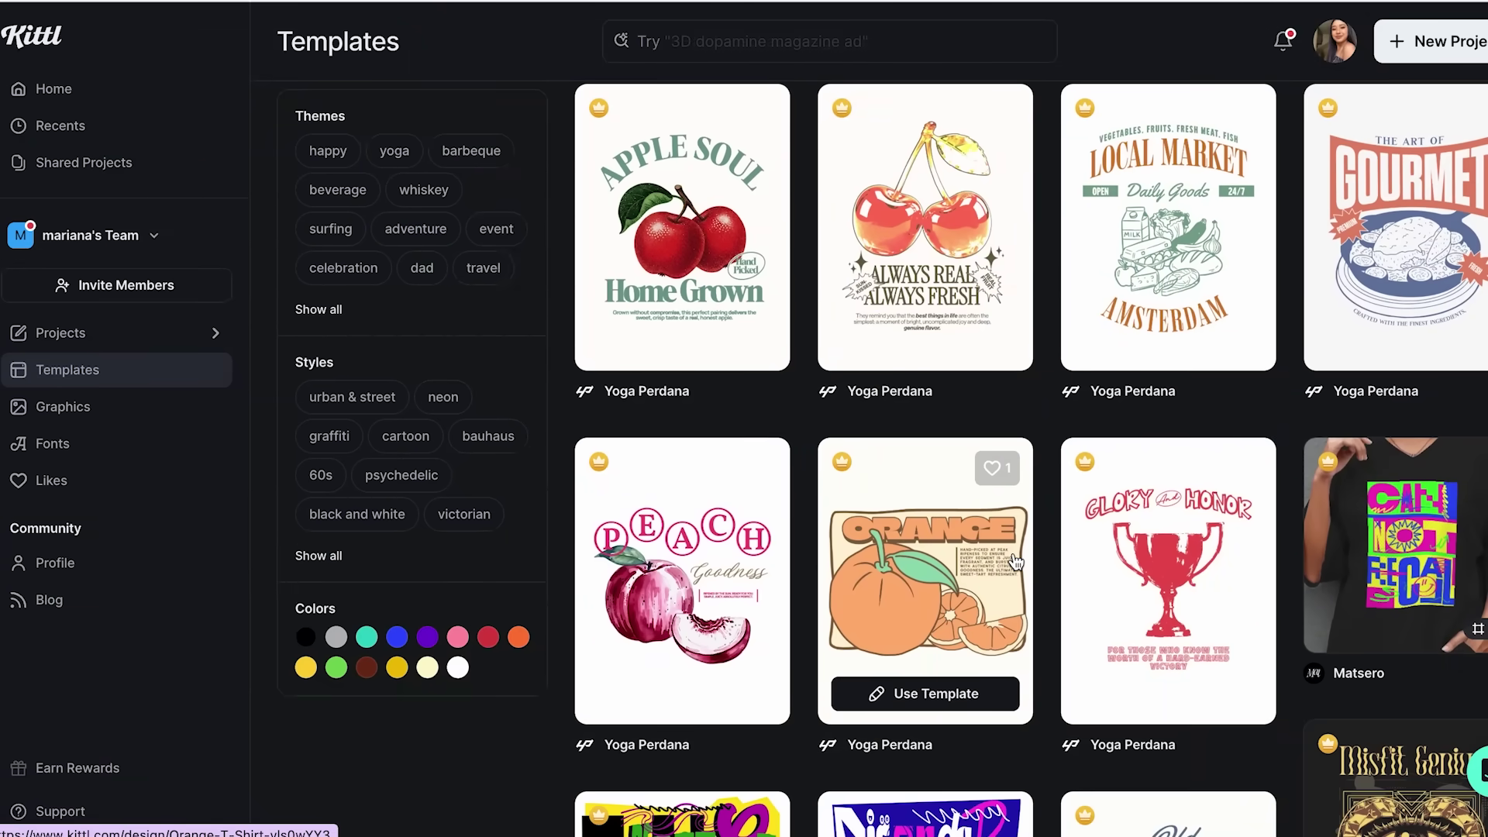
{"action": "scroll", "coordinate": [1015, 559], "scroll_direction": "up", "scroll_amount": 10}
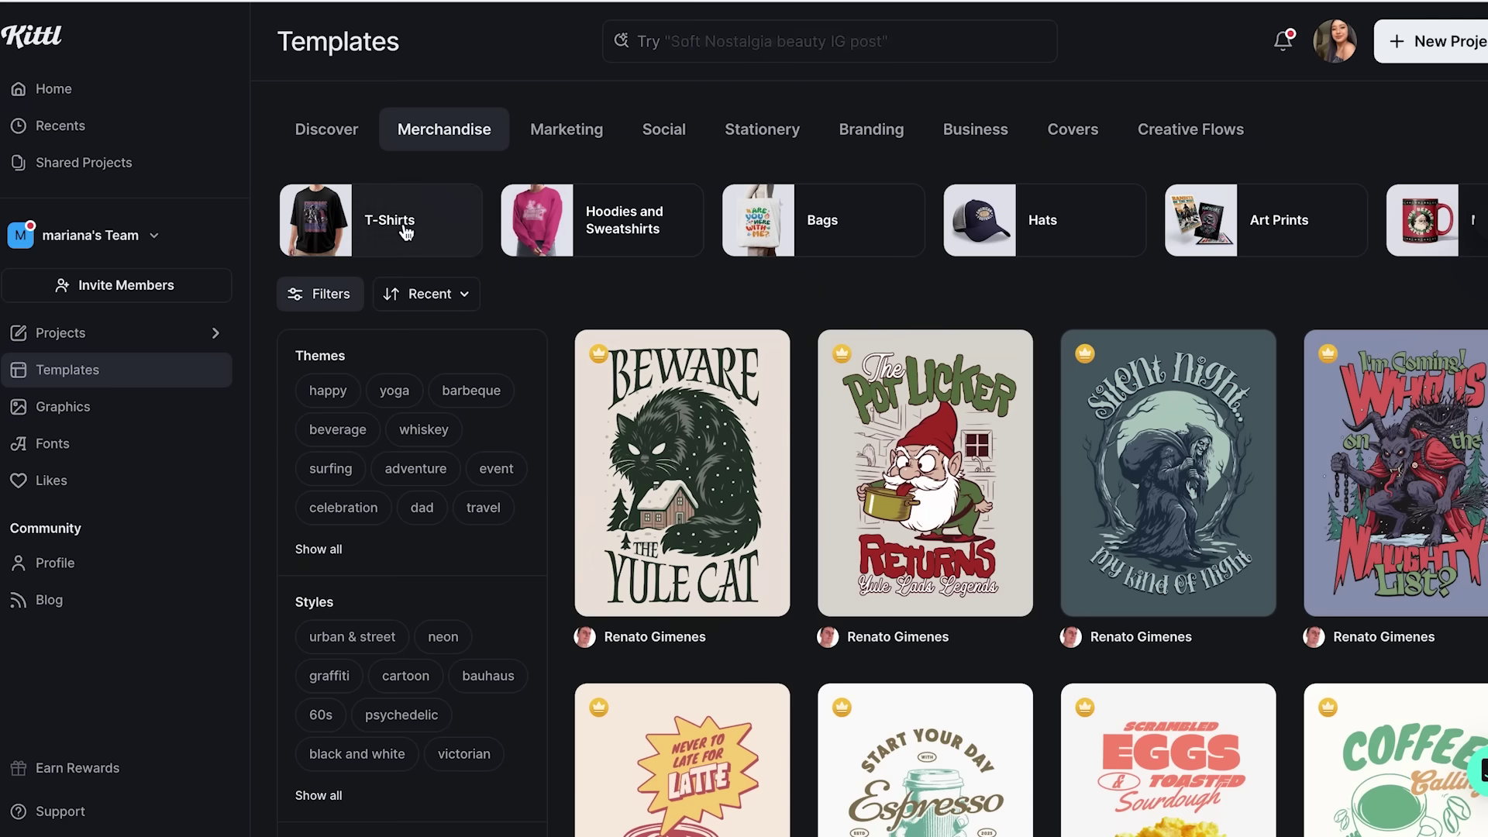
Step: Switch the template sort back to Trending and keep browsing the grid
{"action": "left_click", "coordinate": [448, 299]}
{"action": "left_click", "coordinate": [448, 298]}
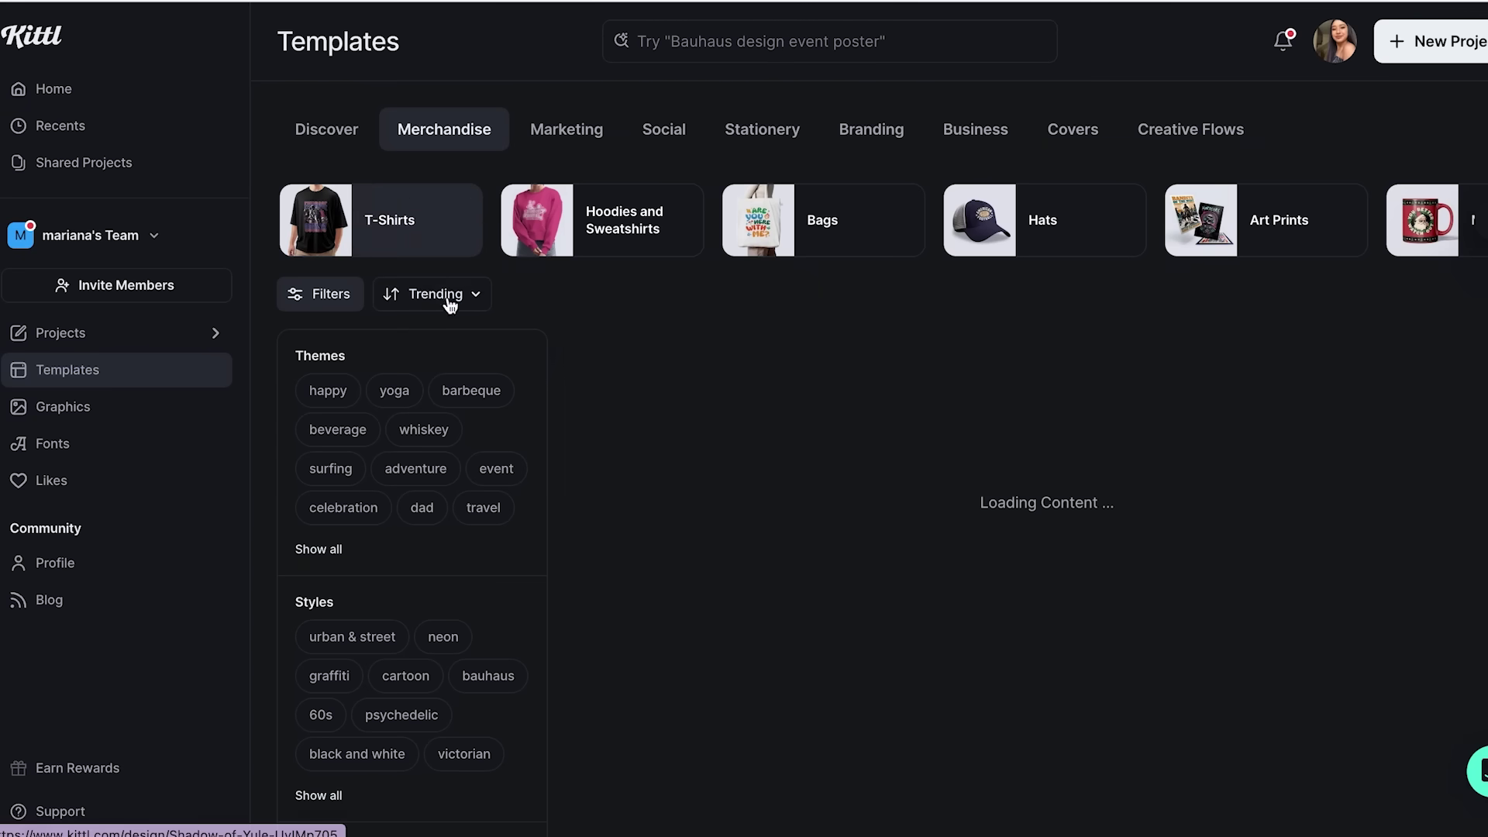
{"action": "left_click", "coordinate": [458, 309]}
{"action": "left_click", "coordinate": [662, 306]}
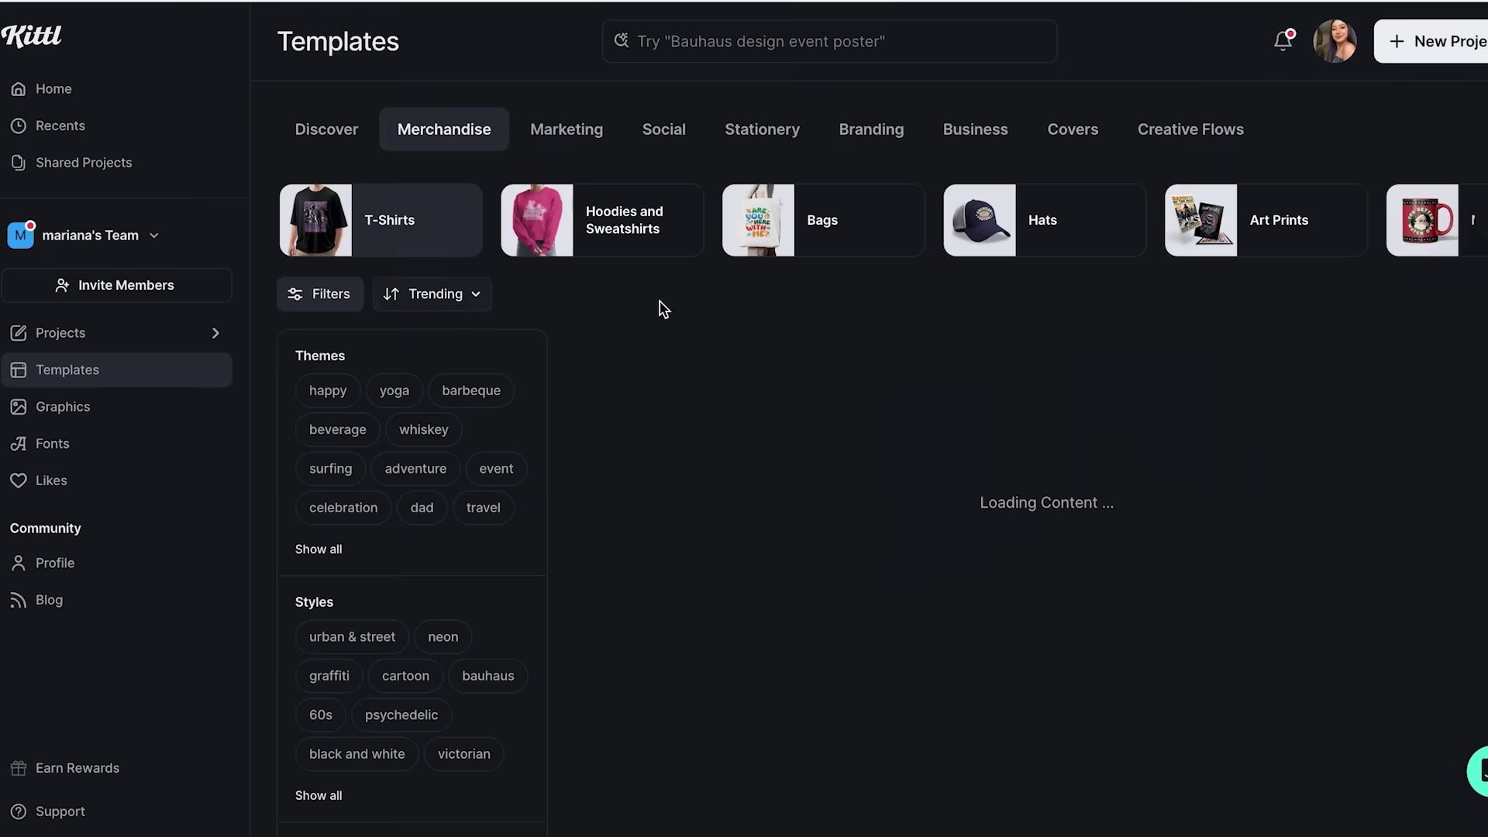
{"action": "scroll", "coordinate": [892, 449], "scroll_direction": "down", "scroll_amount": 2}
{"action": "scroll", "coordinate": [1051, 518], "scroll_direction": "down", "scroll_amount": 3}
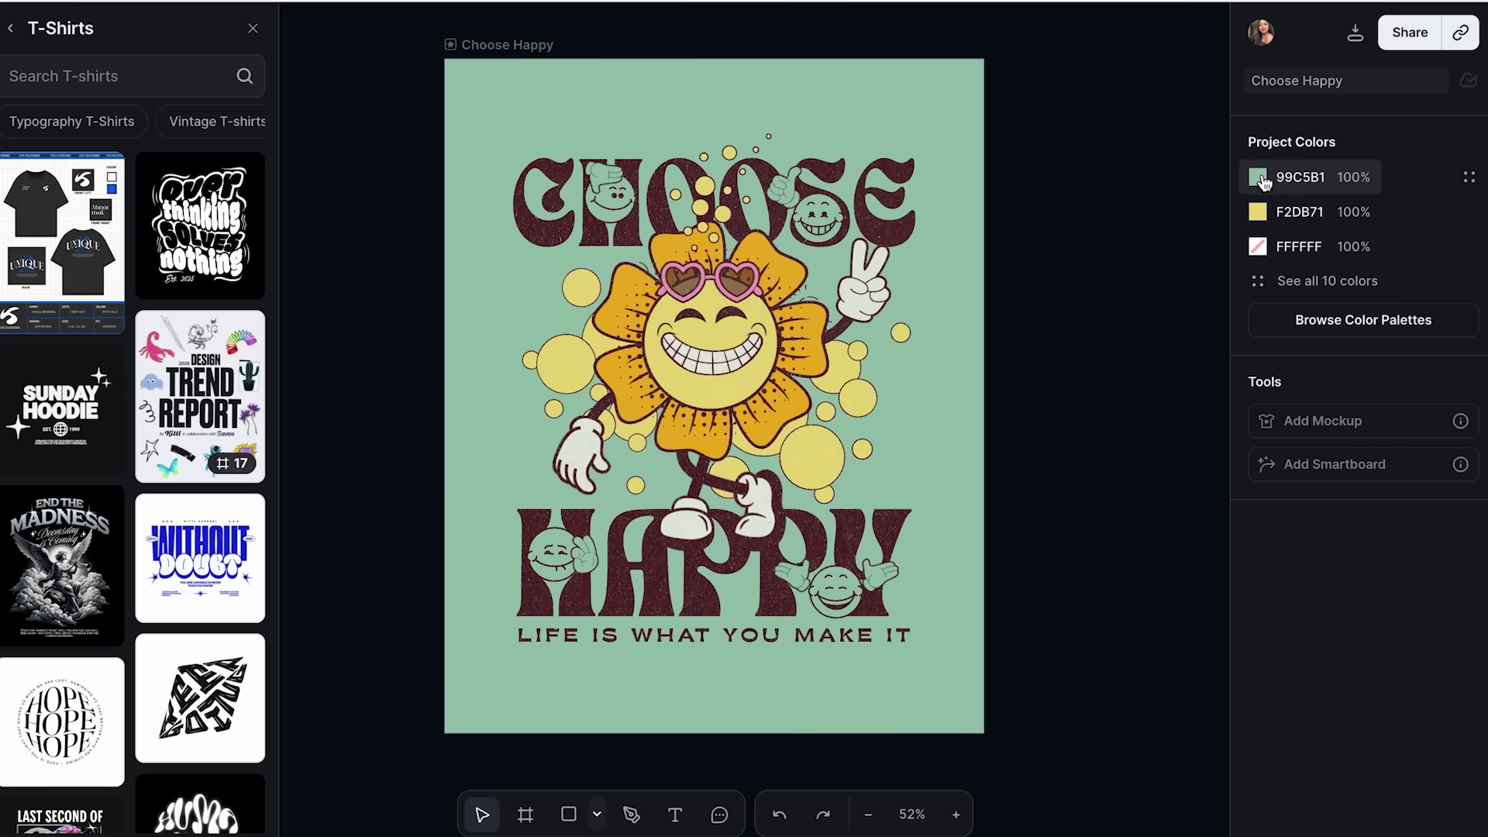
Step: Recolour the mint 99C5B1 background to vivid pink FF4ACC
{"action": "left_click", "coordinate": [1259, 178]}
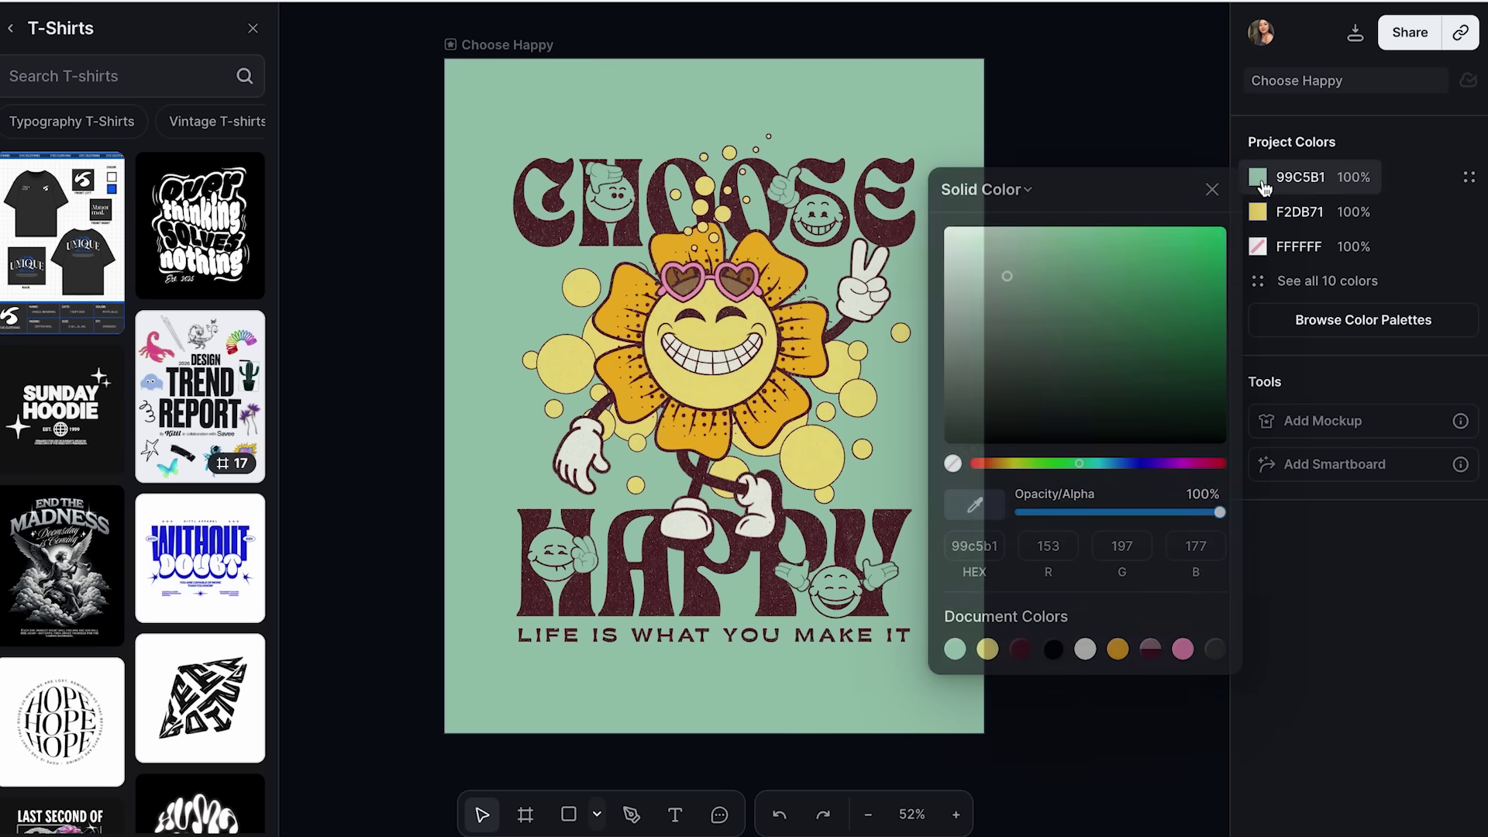
{"action": "left_click", "coordinate": [1191, 464]}
{"action": "left_click", "coordinate": [1166, 380]}
{"action": "left_click_drag", "start_coordinate": [1166, 380], "coordinate": [1146, 216]}
{"action": "left_click", "coordinate": [1046, 126]}
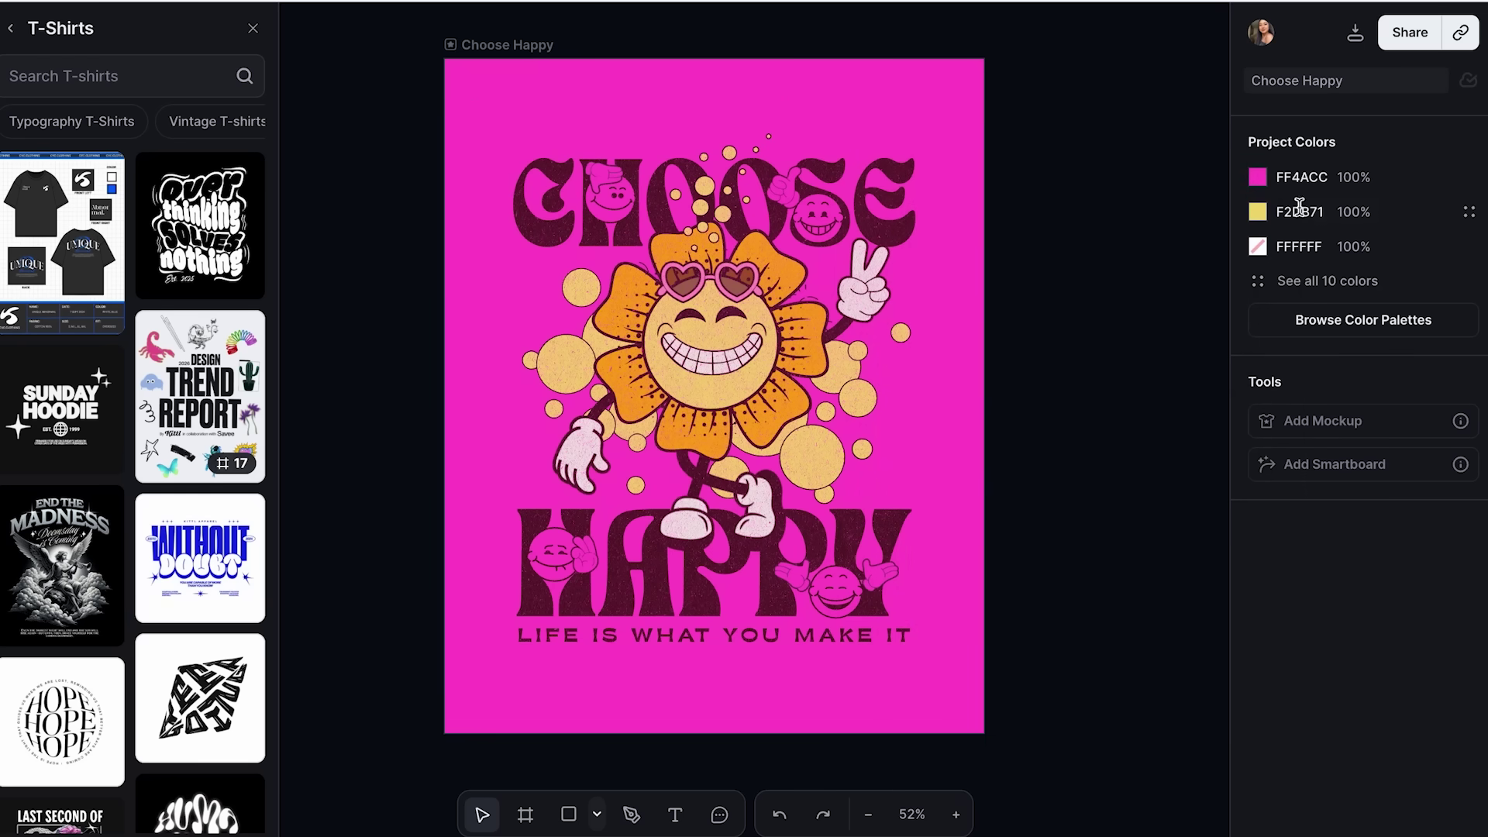
Step: Lighten the background to pale pink F9BFE9 and delete the smiling flower character
{"action": "left_click", "coordinate": [1257, 177]}
{"action": "left_click", "coordinate": [1133, 263]}
{"action": "left_click_drag", "start_coordinate": [1133, 264], "coordinate": [1013, 243]}
{"action": "left_click", "coordinate": [1044, 124]}
{"action": "left_click", "coordinate": [755, 347]}
{"action": "key", "text": "Delete"}
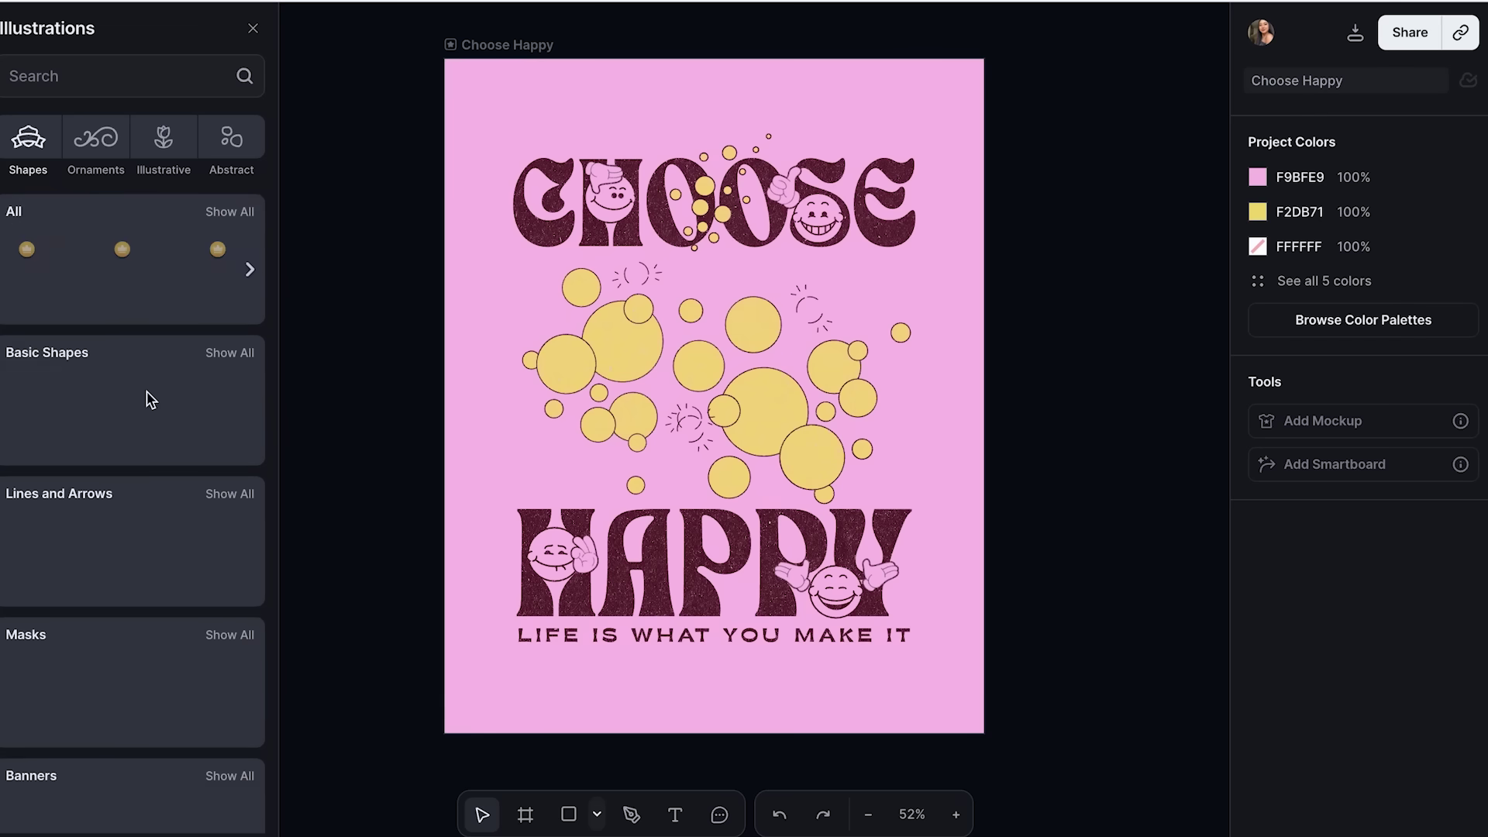
Step: Search Illustrations for 'sun' and place the mandala sun on the design
{"action": "left_click", "coordinate": [104, 79]}
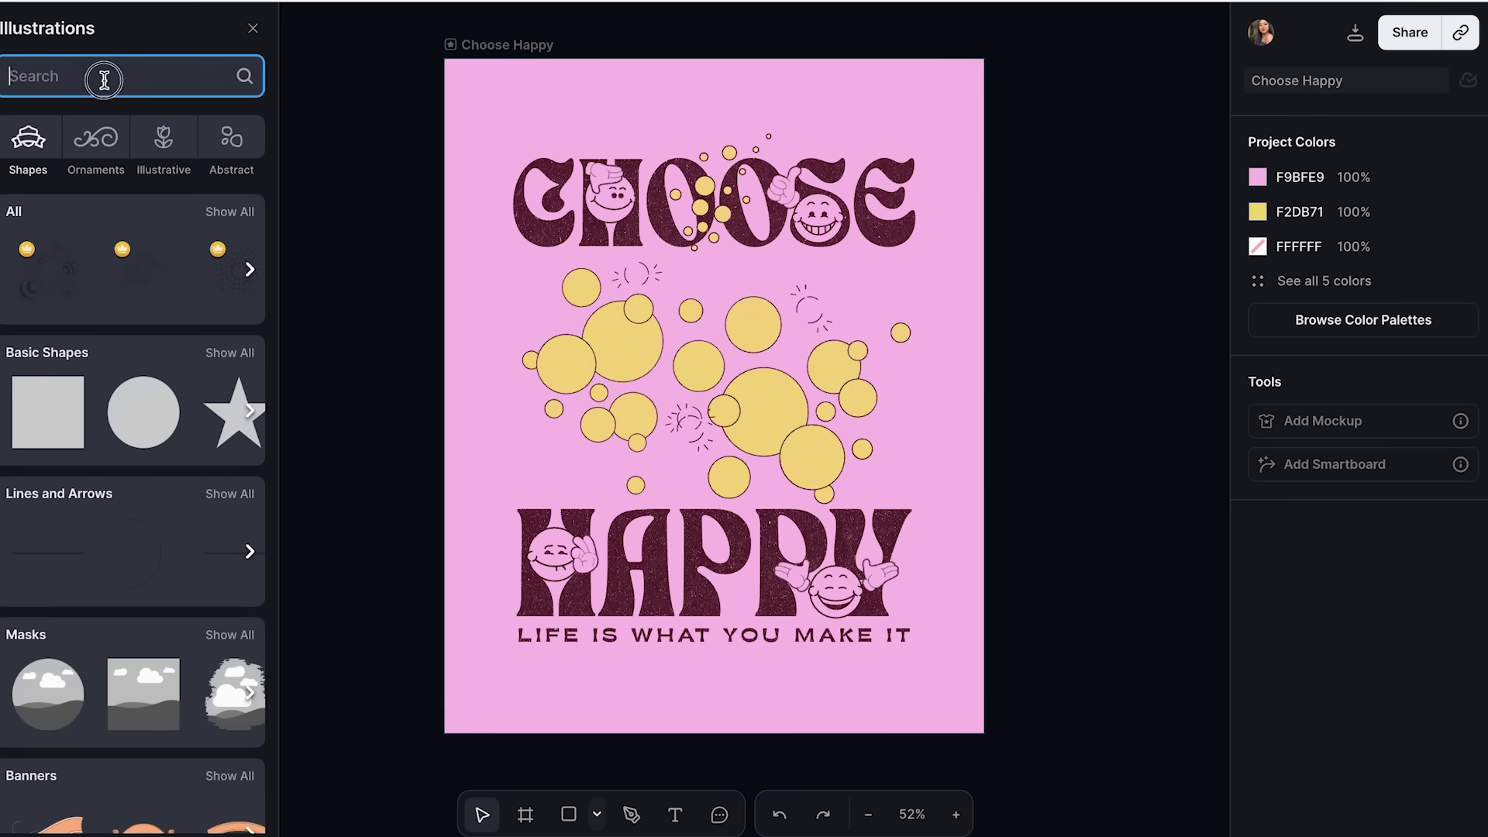
{"action": "type", "text": "sun"}
{"action": "key", "text": "Return"}
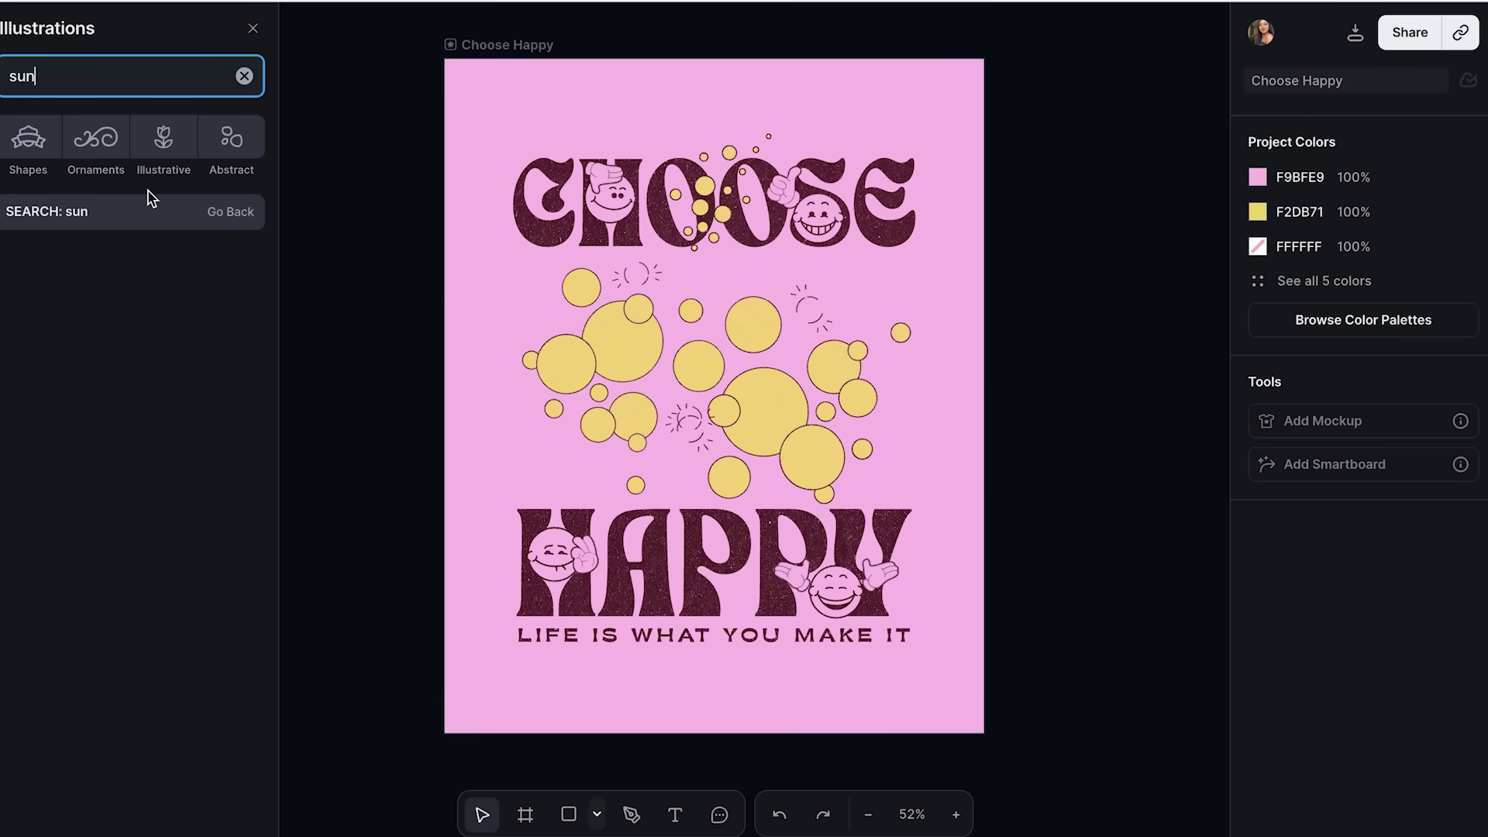
{"action": "scroll", "coordinate": [132, 512], "scroll_direction": "down", "scroll_amount": 10}
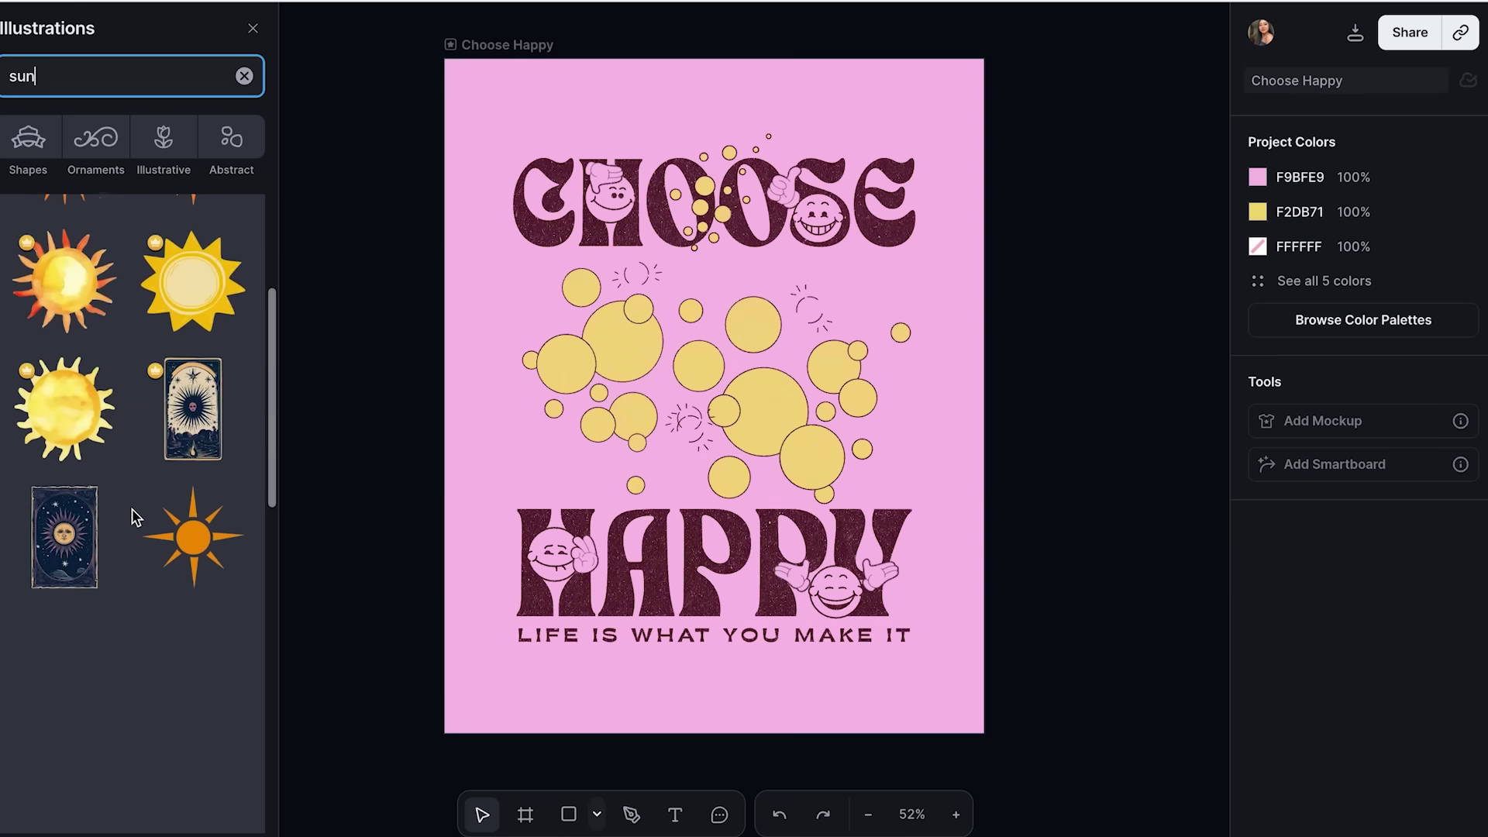
{"action": "left_click_drag", "start_coordinate": [111, 492], "coordinate": [751, 402]}
Step: Position the mandala sun over the central bubbles and adjust its size
{"action": "left_click_drag", "start_coordinate": [572, 234], "coordinate": [602, 262]}
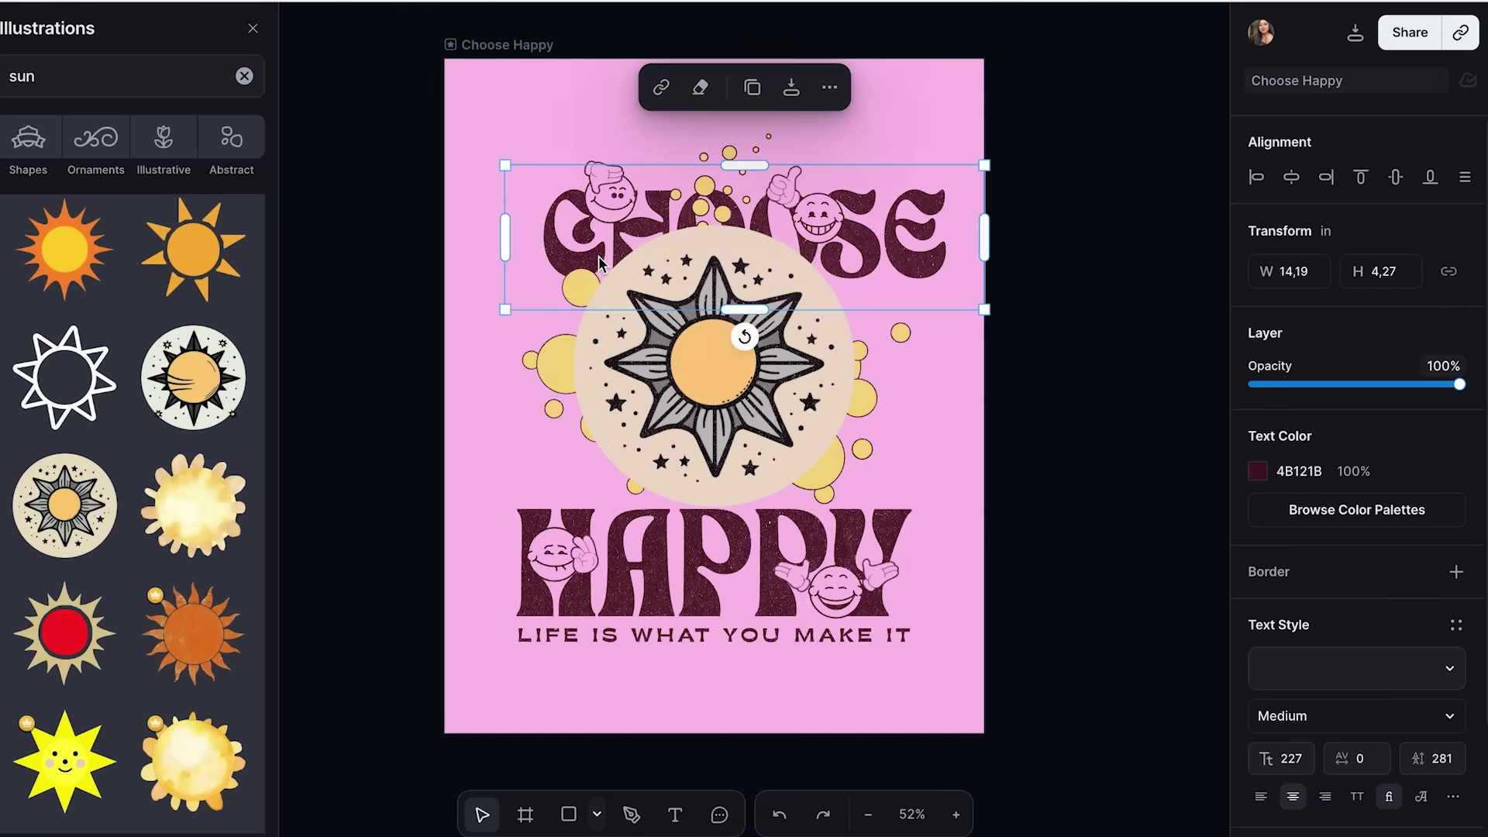
{"action": "key", "text": "ctrl+z"}
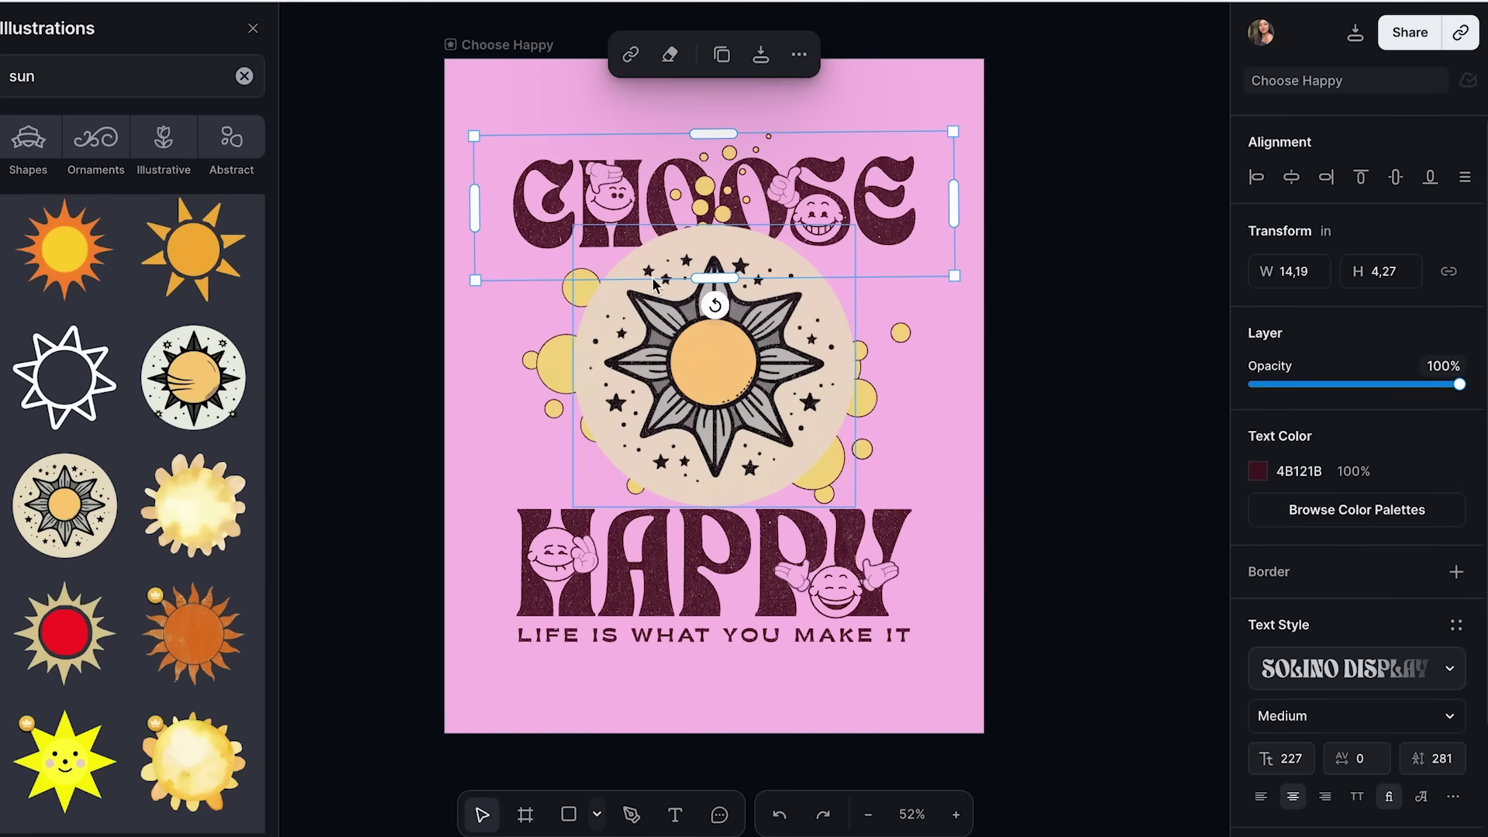
{"action": "left_click", "coordinate": [601, 250]}
{"action": "key", "text": "ctrl+z"}
{"action": "key", "text": "ctrl+z"}
{"action": "key", "text": "ctrl+z"}
{"action": "key", "text": "ctrl+z"}
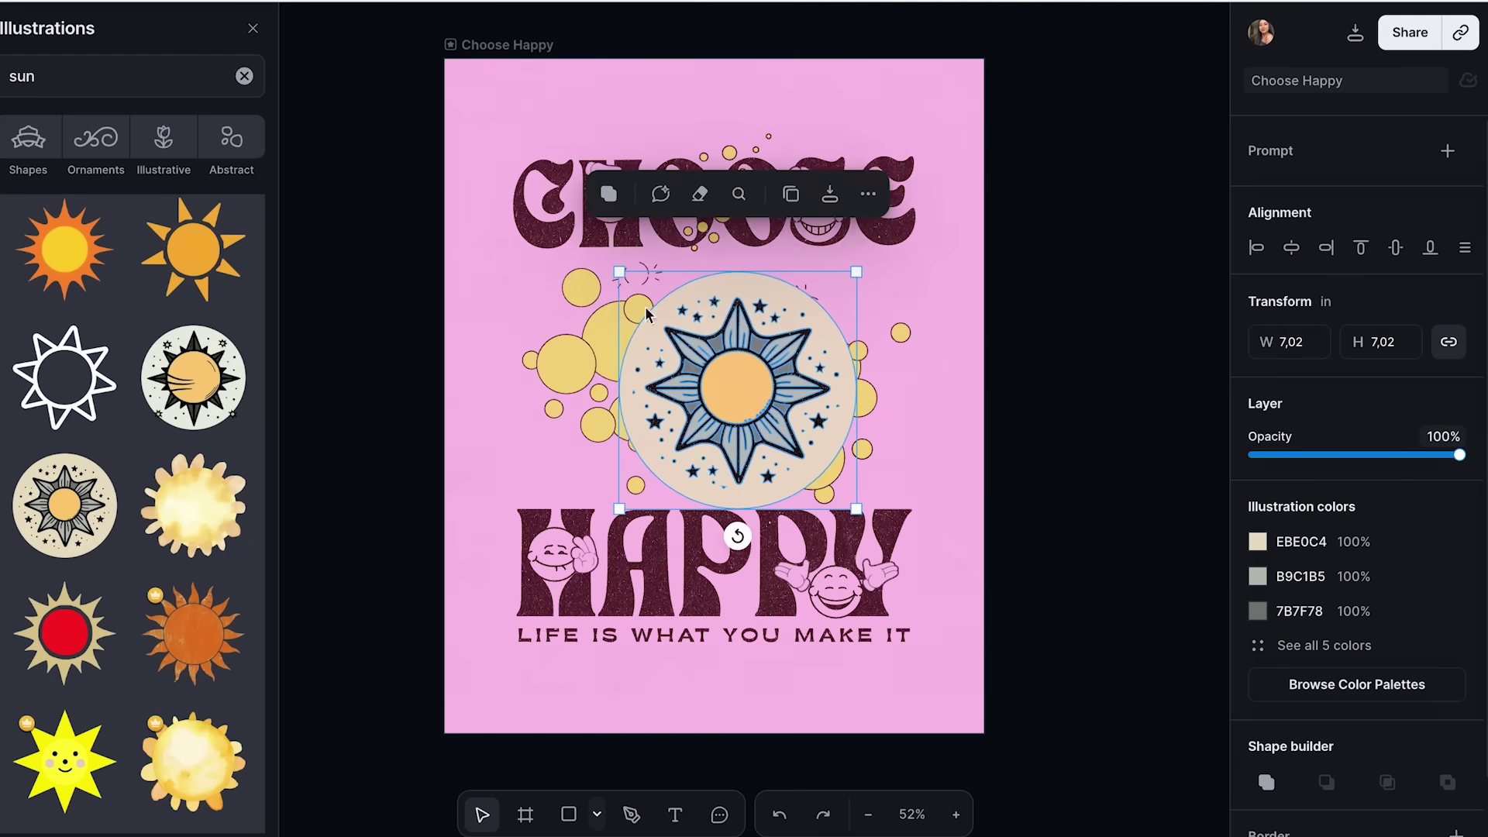
{"action": "key", "text": "ctrl+z"}
{"action": "key", "text": "ctrl+z"}
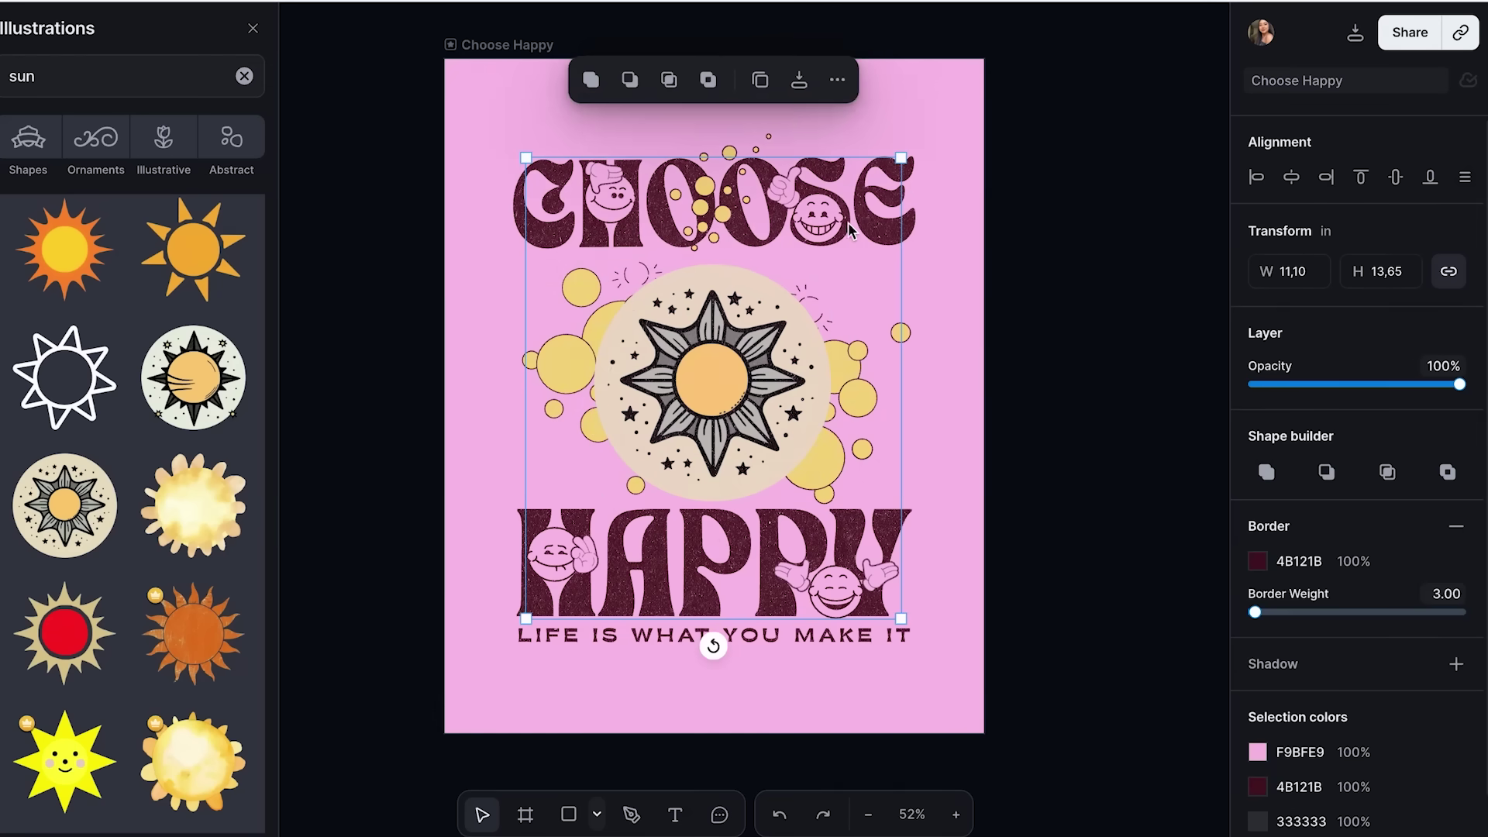
Step: Nudge the CHOOSE heading down and left and tilt it by about 2°
{"action": "left_click", "coordinate": [926, 192]}
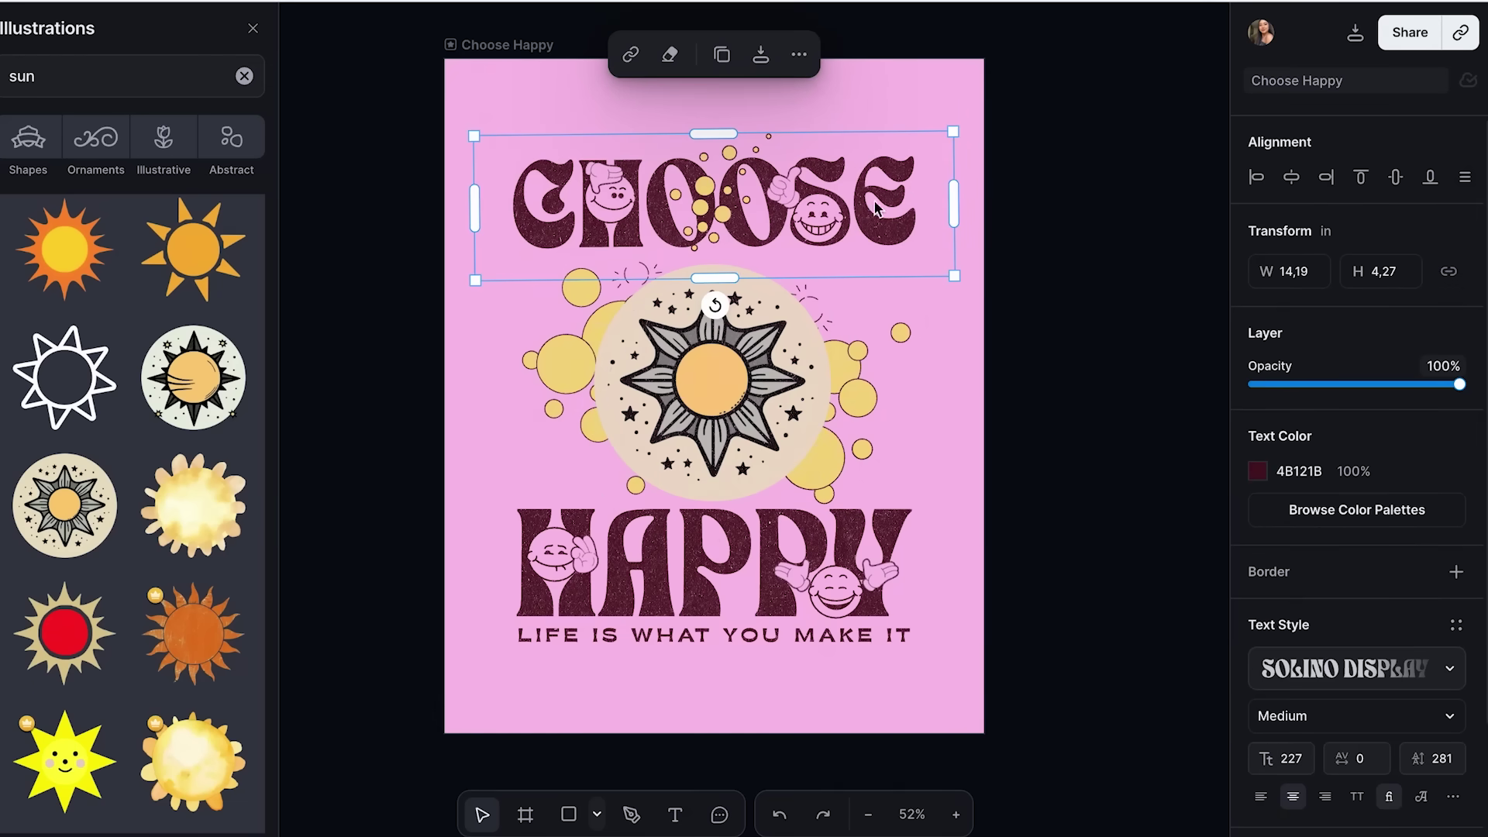
{"action": "scroll", "coordinate": [240, 598], "scroll_direction": "down", "scroll_amount": 5}
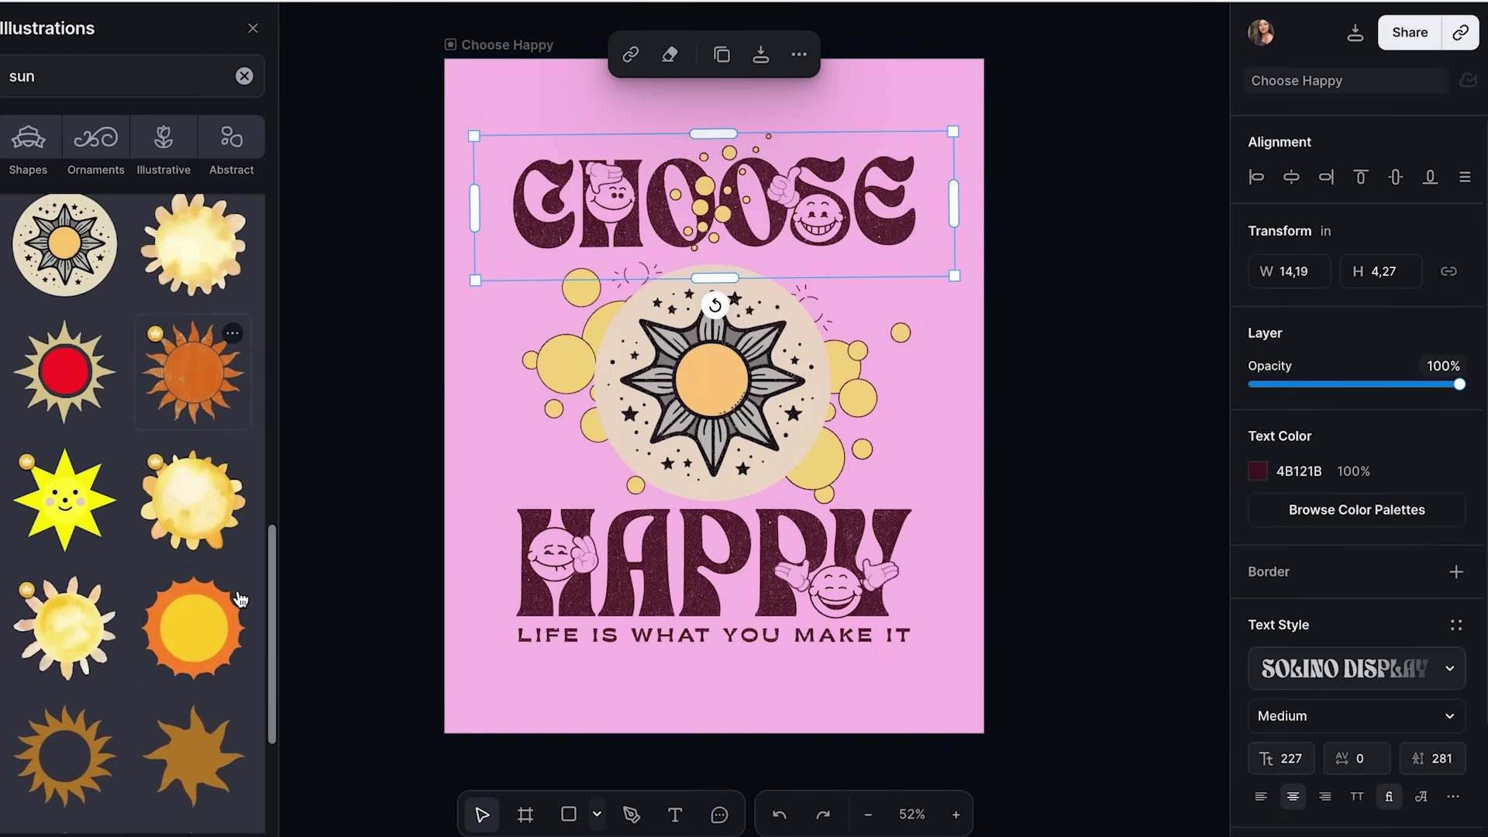
{"action": "scroll", "coordinate": [167, 525], "scroll_direction": "up", "scroll_amount": 10}
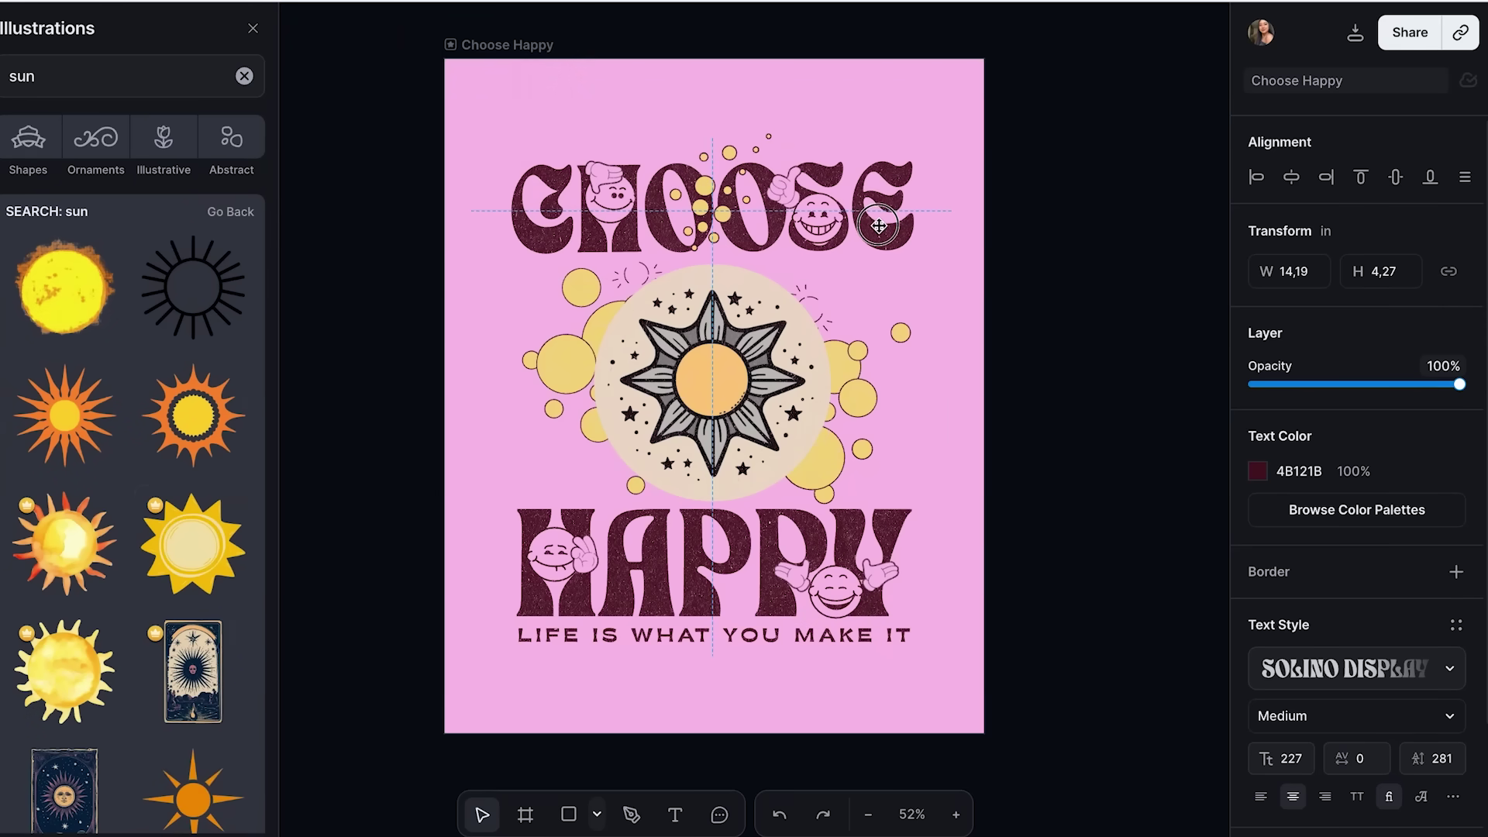
{"action": "left_click_drag", "start_coordinate": [886, 223], "coordinate": [884, 228]}
{"action": "left_click_drag", "start_coordinate": [713, 310], "coordinate": [713, 312]}
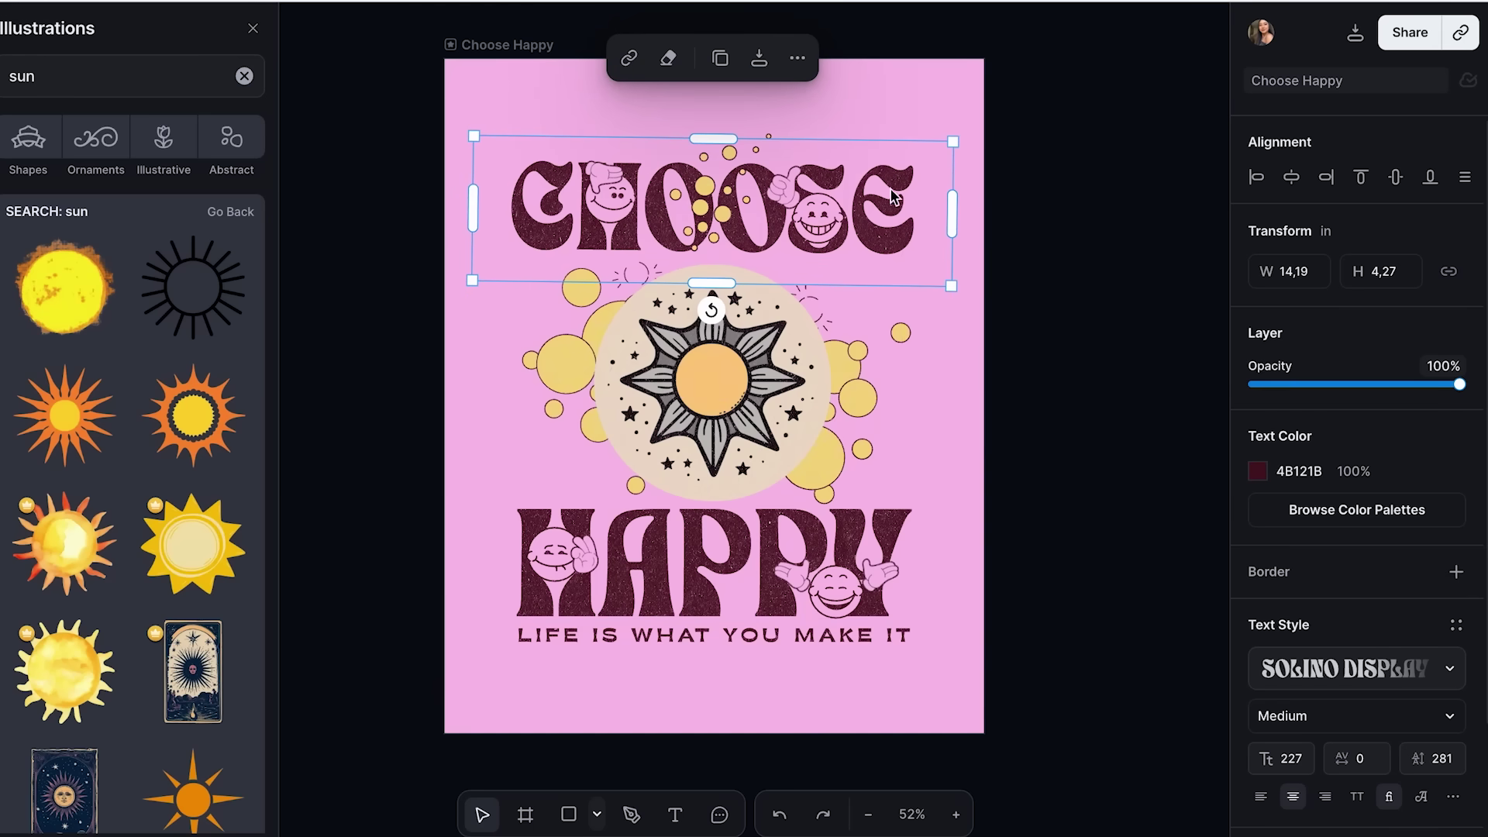
{"action": "scroll", "coordinate": [1378, 625], "scroll_direction": "down", "scroll_amount": 3}
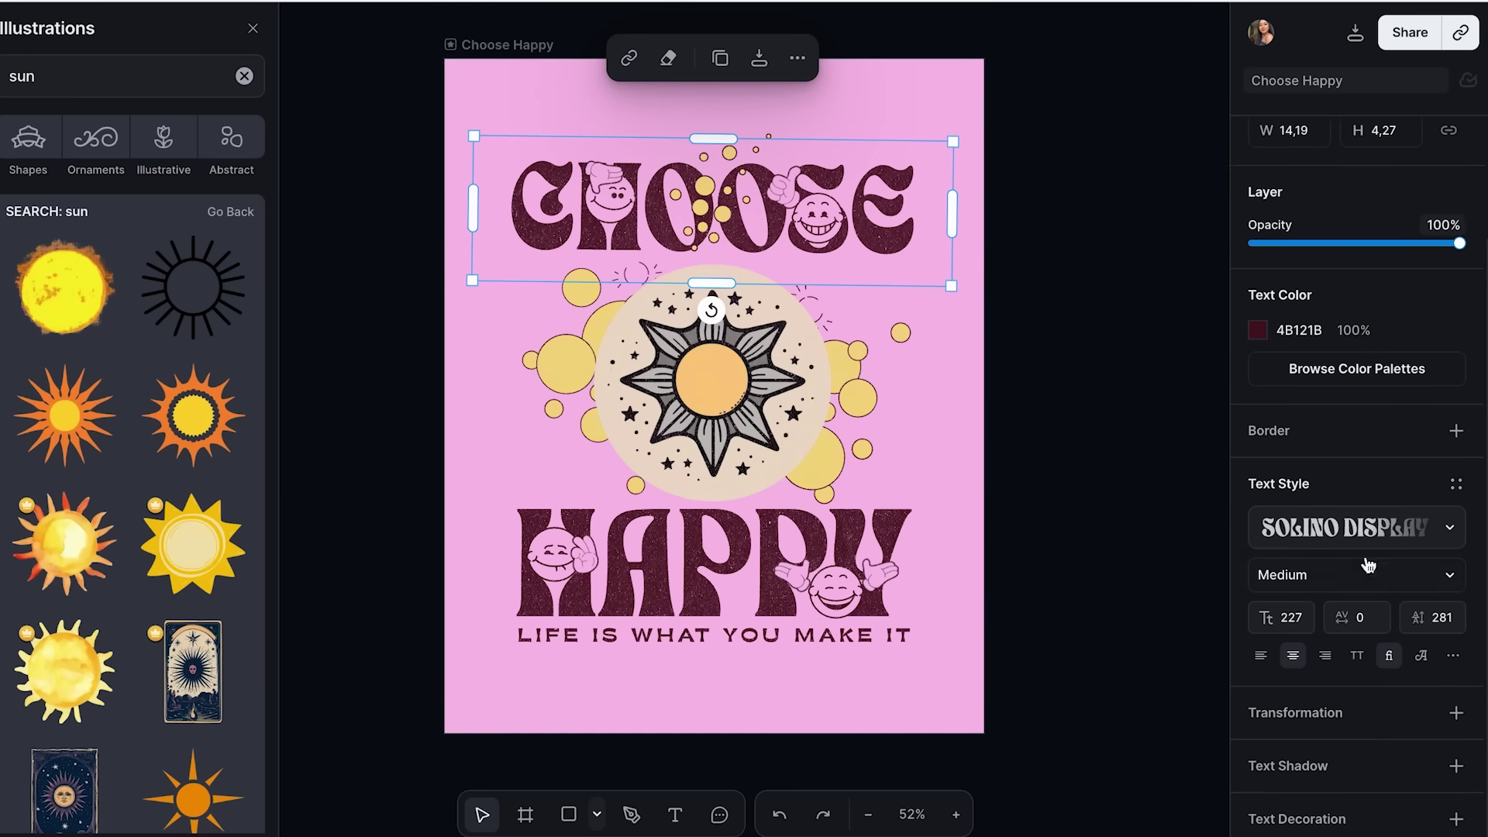
Step: Set the CHOOSE heading's typeface to Spicy Rice
{"action": "left_click", "coordinate": [1426, 532]}
{"action": "scroll", "coordinate": [1101, 433], "scroll_direction": "down", "scroll_amount": 3}
{"action": "scroll", "coordinate": [1109, 493], "scroll_direction": "down", "scroll_amount": 5}
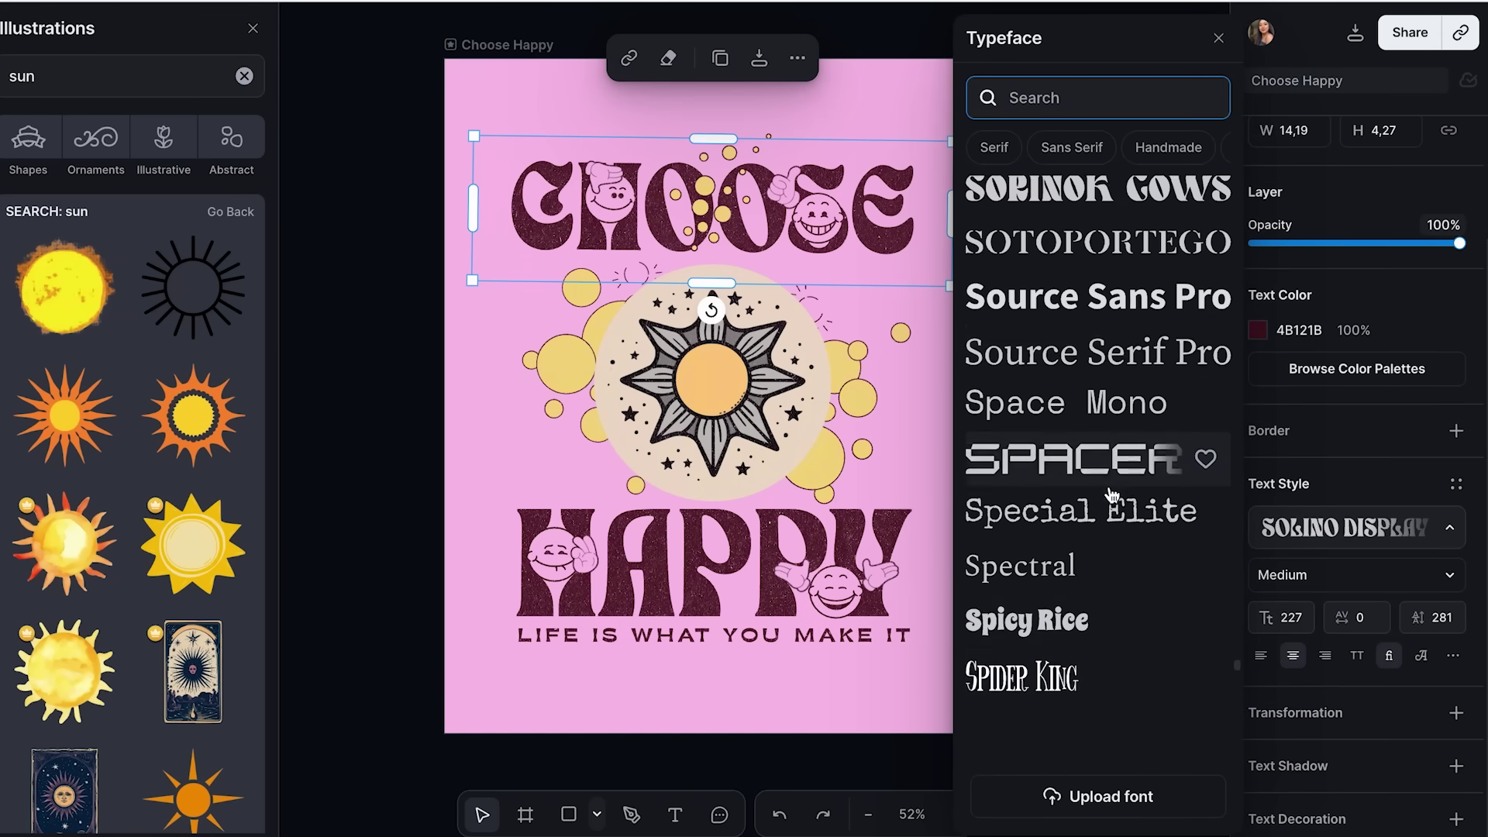
{"action": "left_click", "coordinate": [1082, 452]}
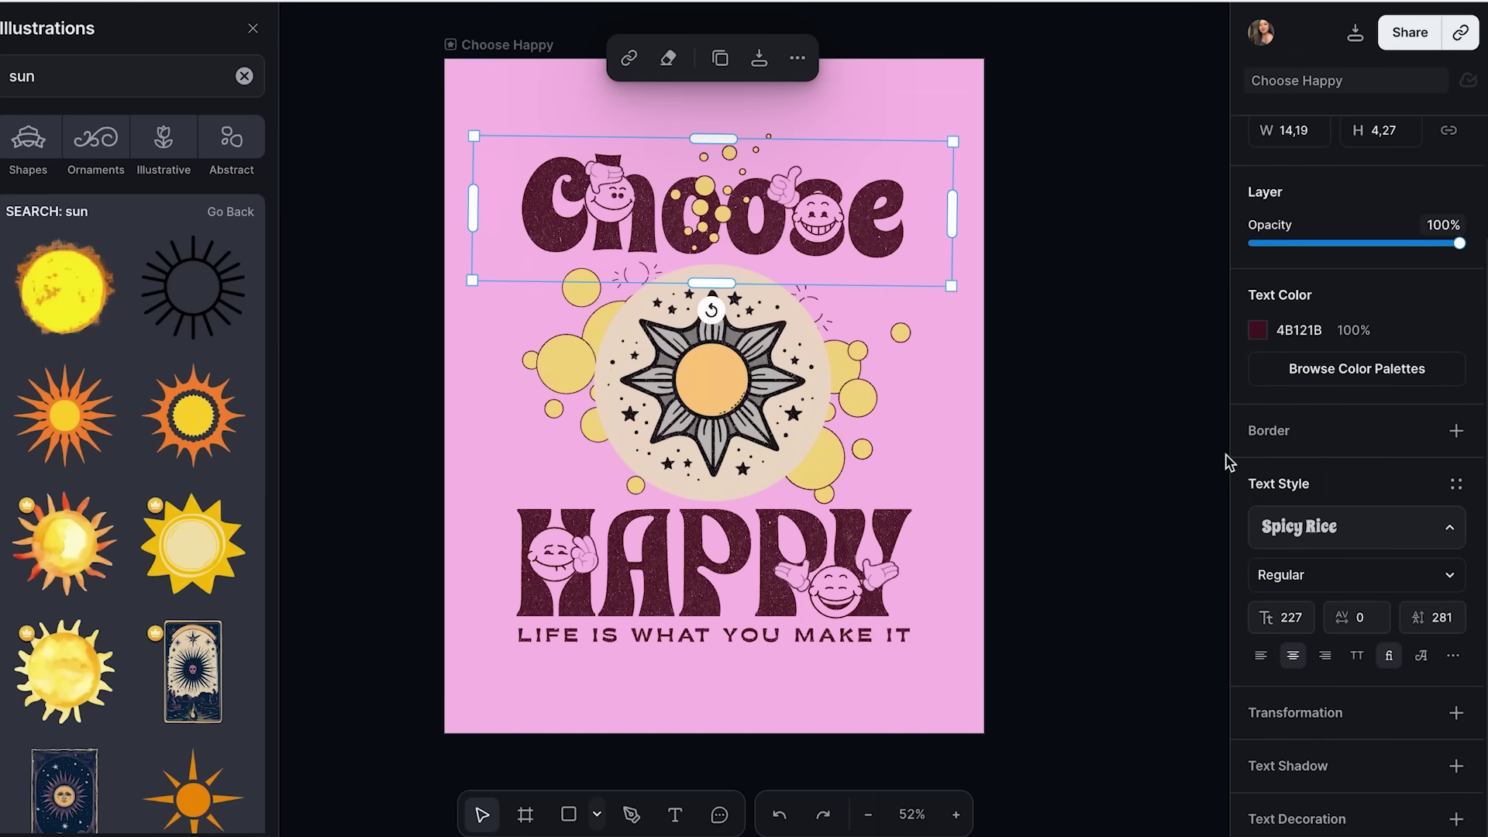
Step: Preview Sans Serif and Handmade font categories, then search typefaces for 'retro'
{"action": "left_click", "coordinate": [1310, 534]}
{"action": "scroll", "coordinate": [1100, 418], "scroll_direction": "down", "scroll_amount": 2}
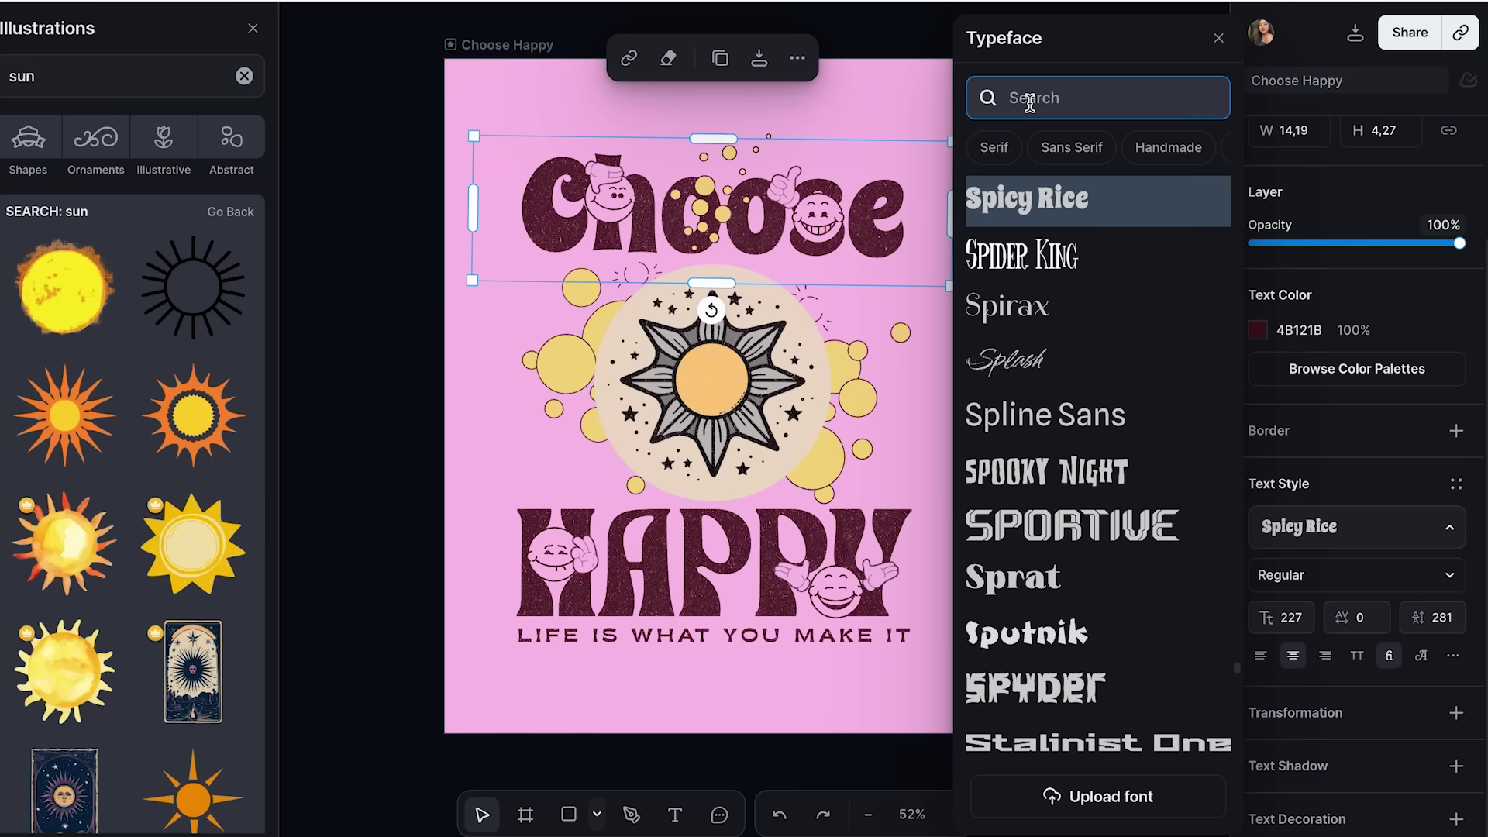
{"action": "left_click", "coordinate": [1072, 149]}
{"action": "left_click", "coordinate": [1149, 152]}
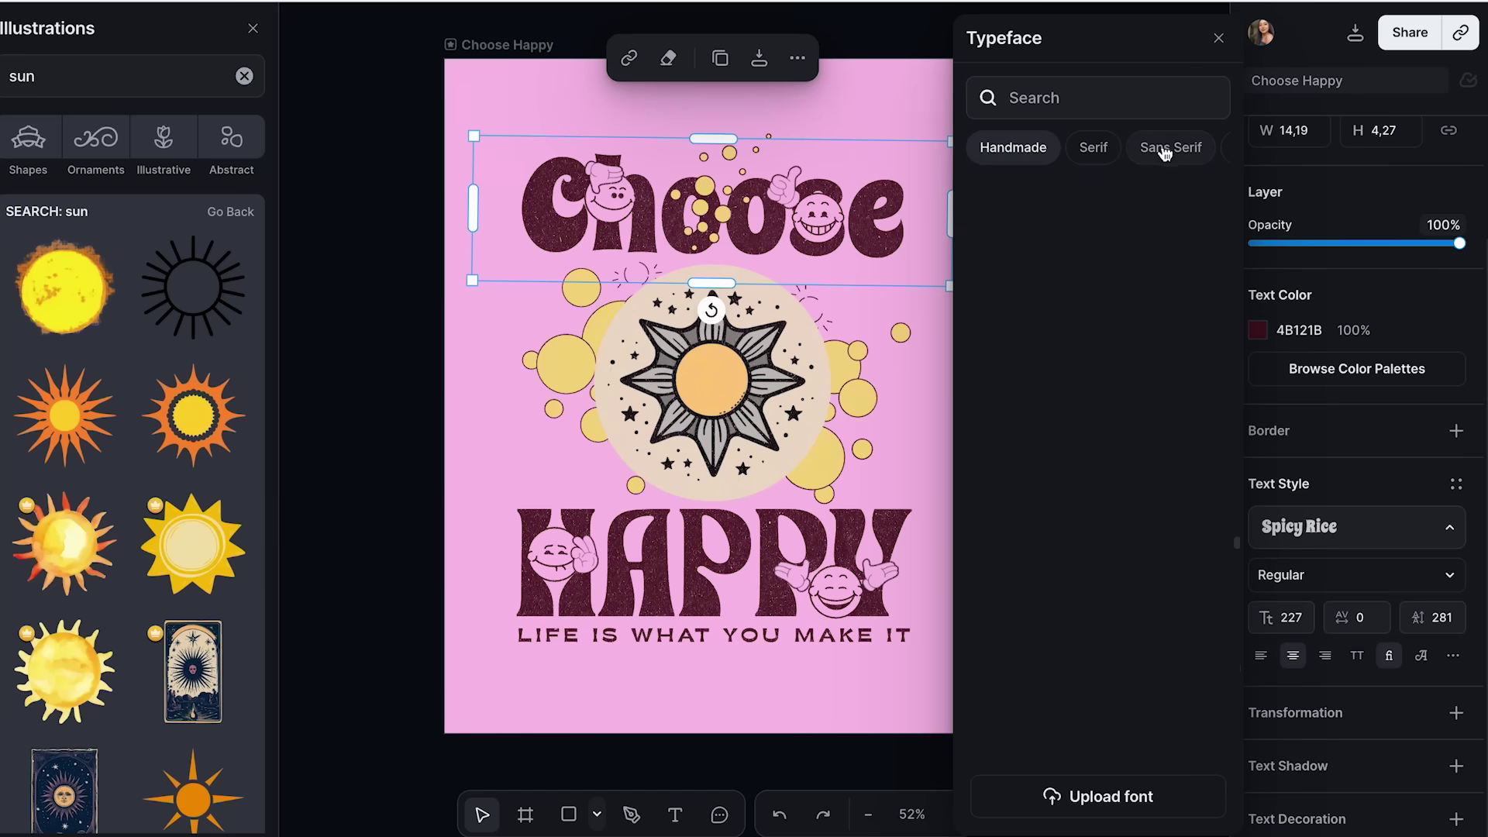
{"action": "left_click", "coordinate": [1170, 152]}
{"action": "scroll", "coordinate": [1160, 151], "scroll_direction": "right", "scroll_amount": 5}
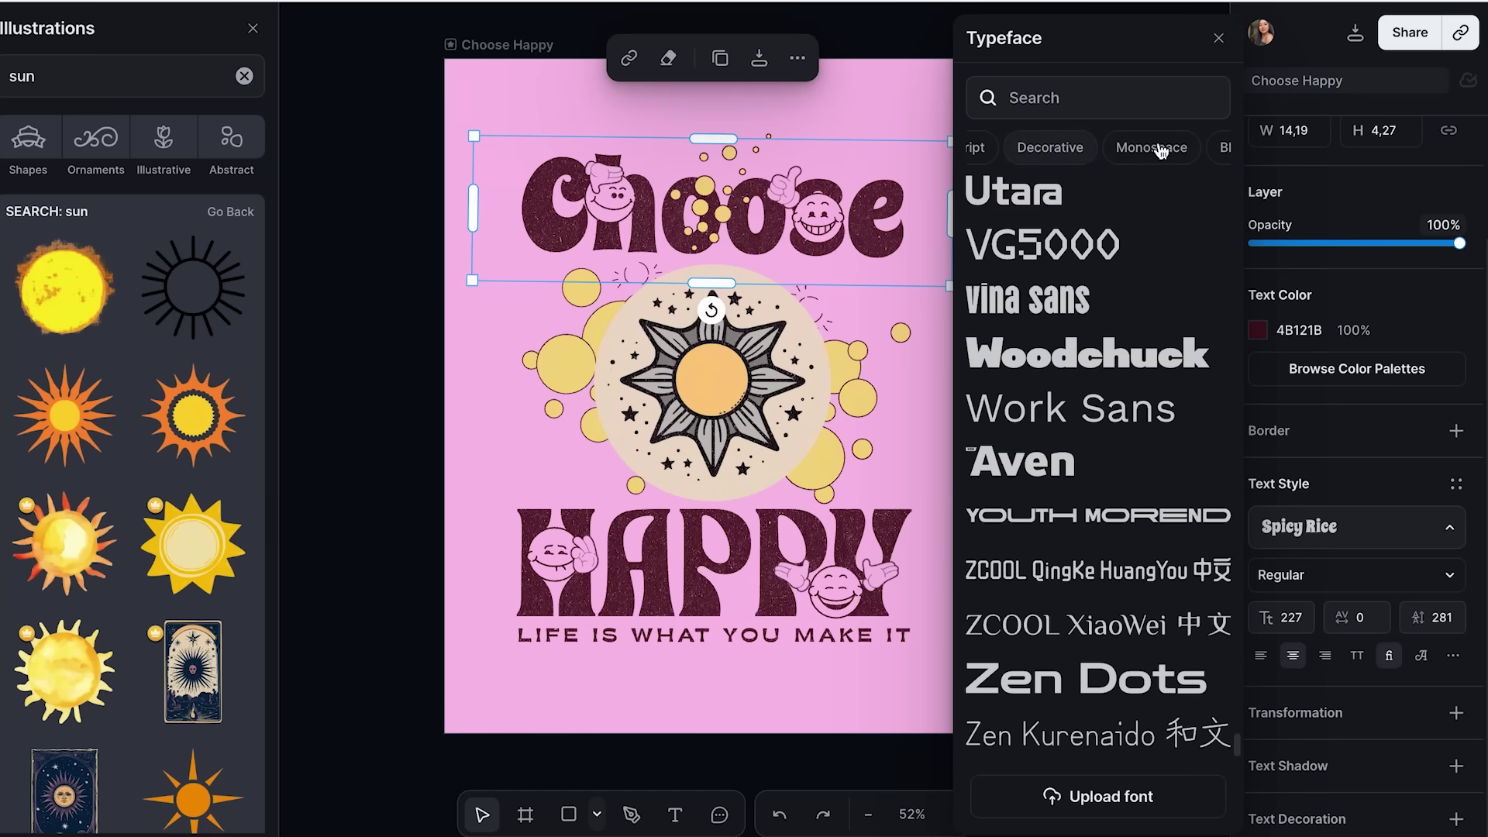
{"action": "scroll", "coordinate": [1160, 152], "scroll_direction": "left", "scroll_amount": 3}
{"action": "left_click", "coordinate": [1088, 100]}
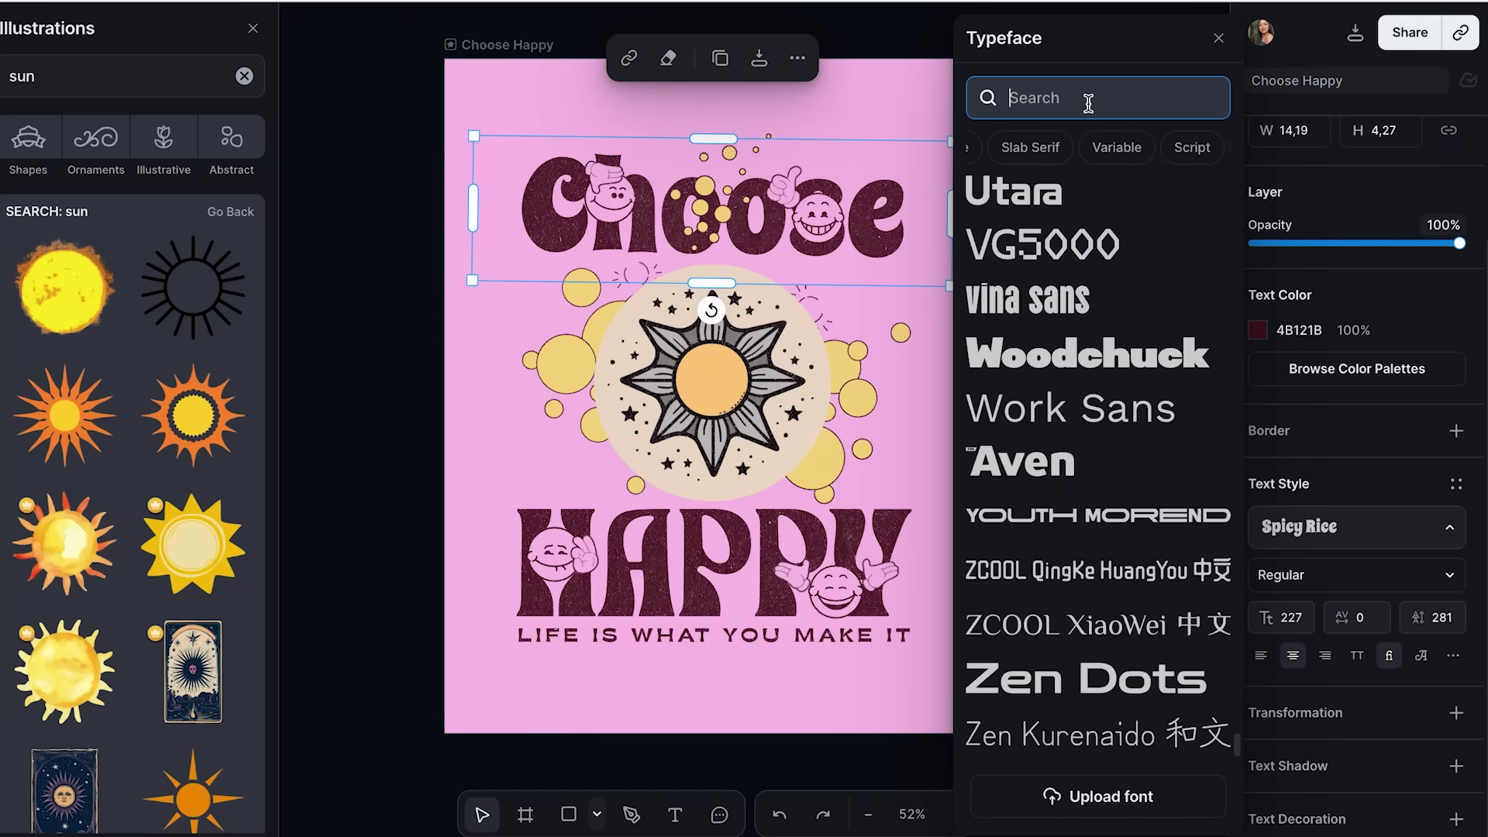
{"action": "type", "text": "tr"}
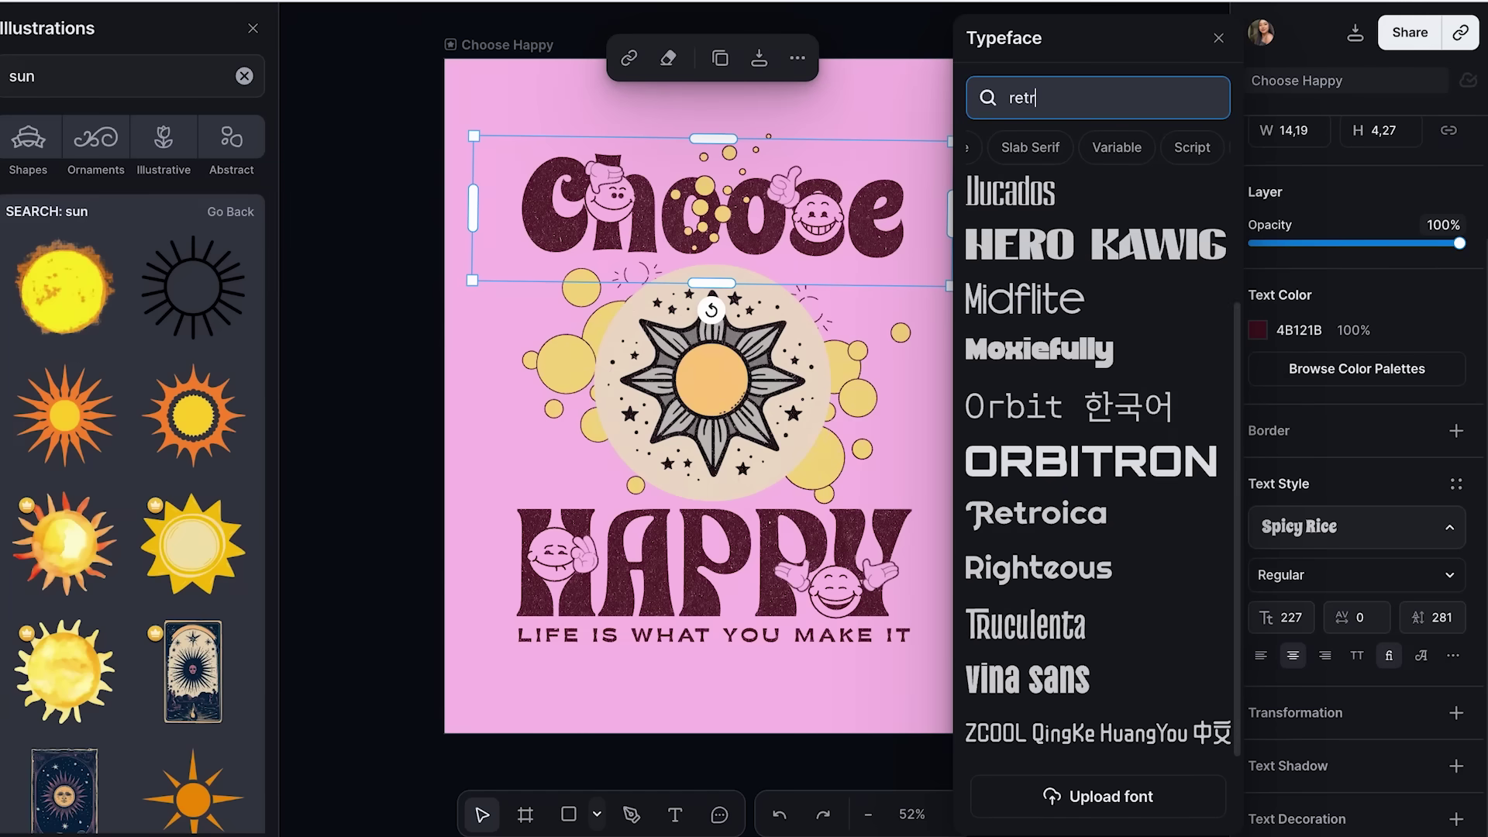
{"action": "type", "text": "o"}
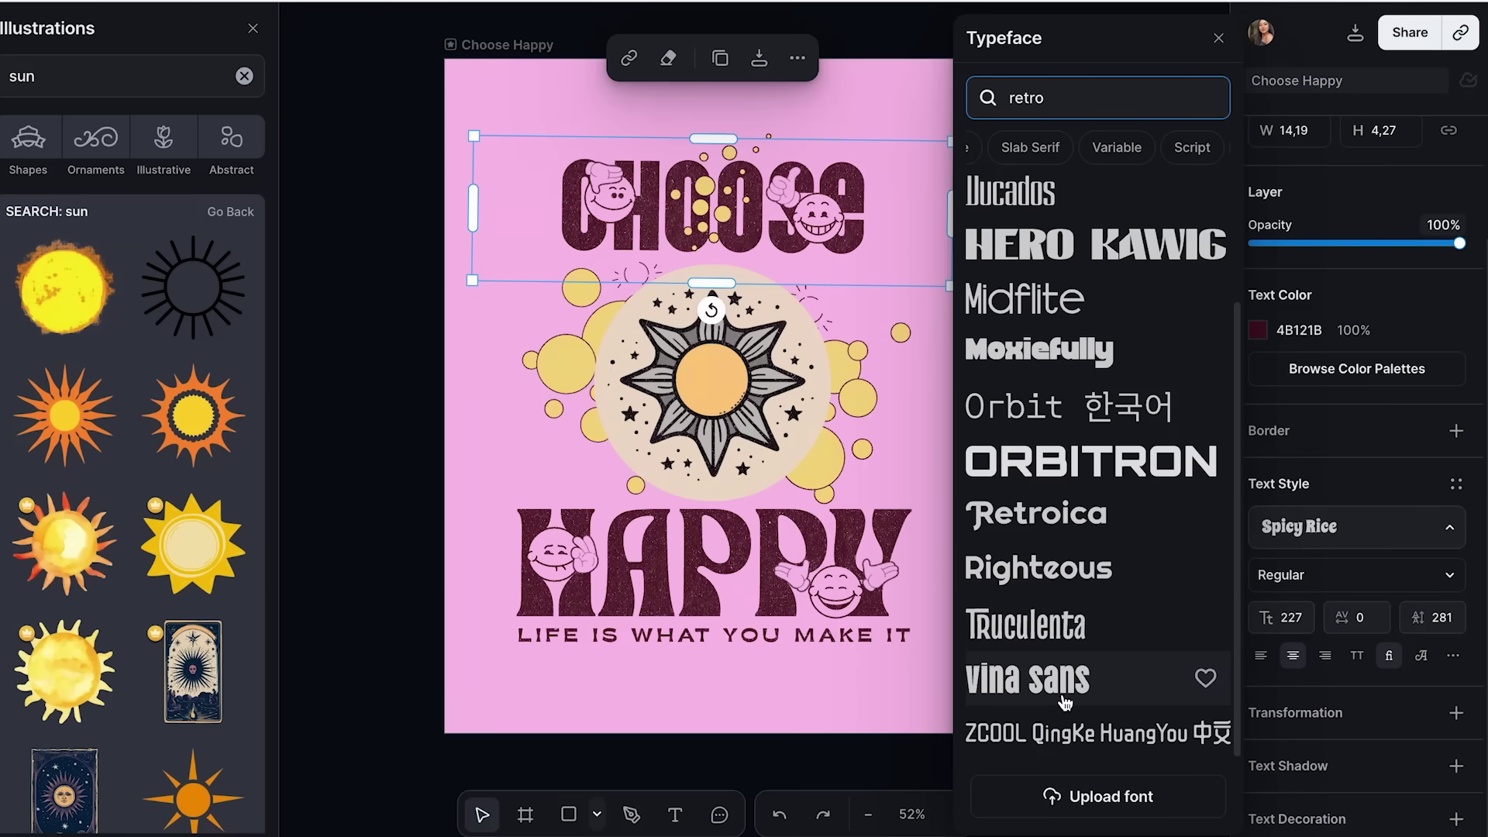
Step: Apply Hero Kawig to the heading, enlarge it and move it up slightly
{"action": "left_click", "coordinate": [1079, 258]}
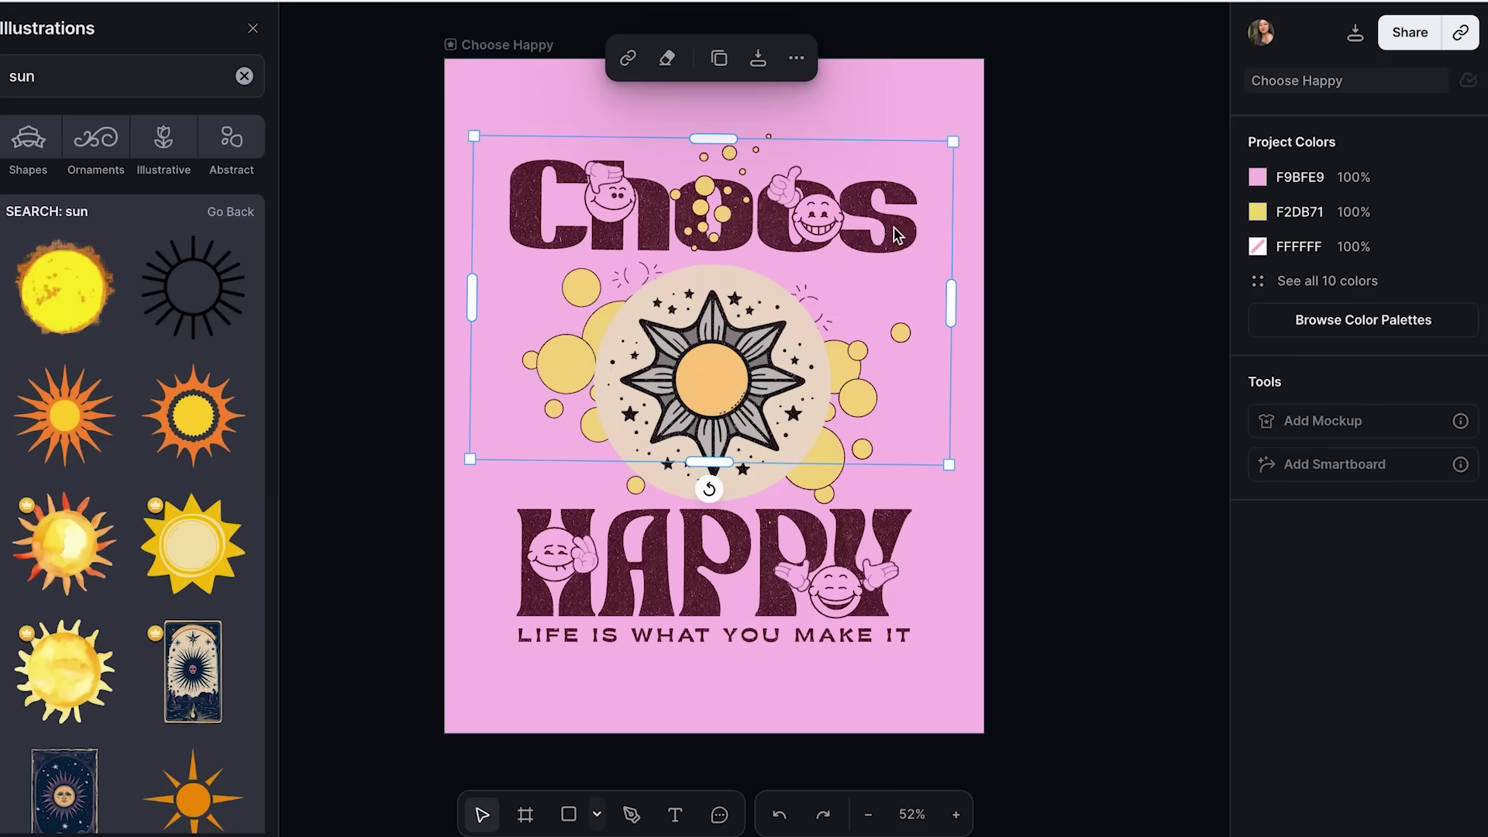
{"action": "left_click_drag", "start_coordinate": [956, 144], "coordinate": [984, 139]}
{"action": "left_click", "coordinate": [831, 221]}
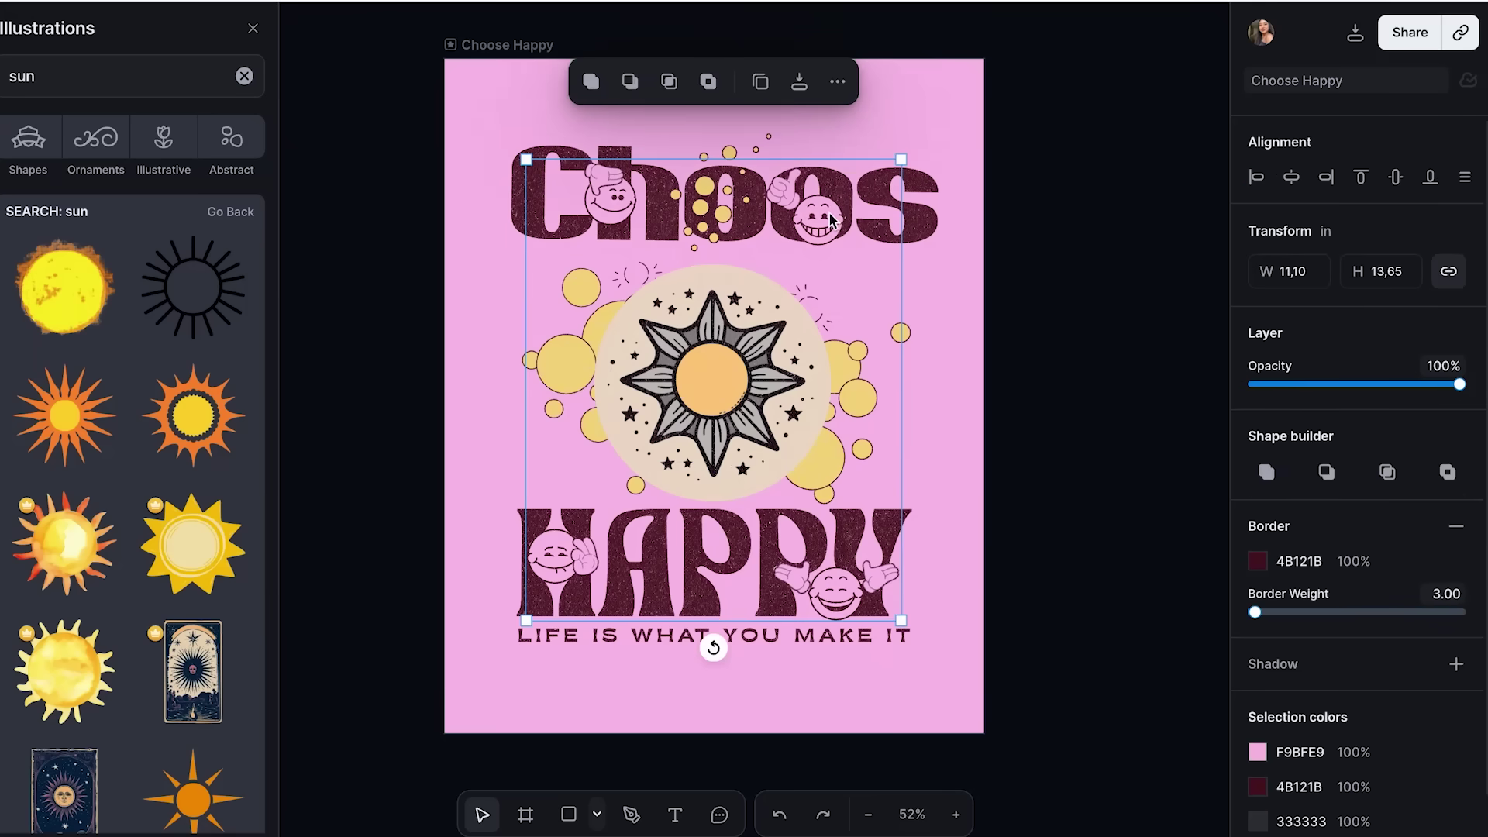
{"action": "key", "text": "Escape"}
{"action": "left_click", "coordinate": [899, 220]}
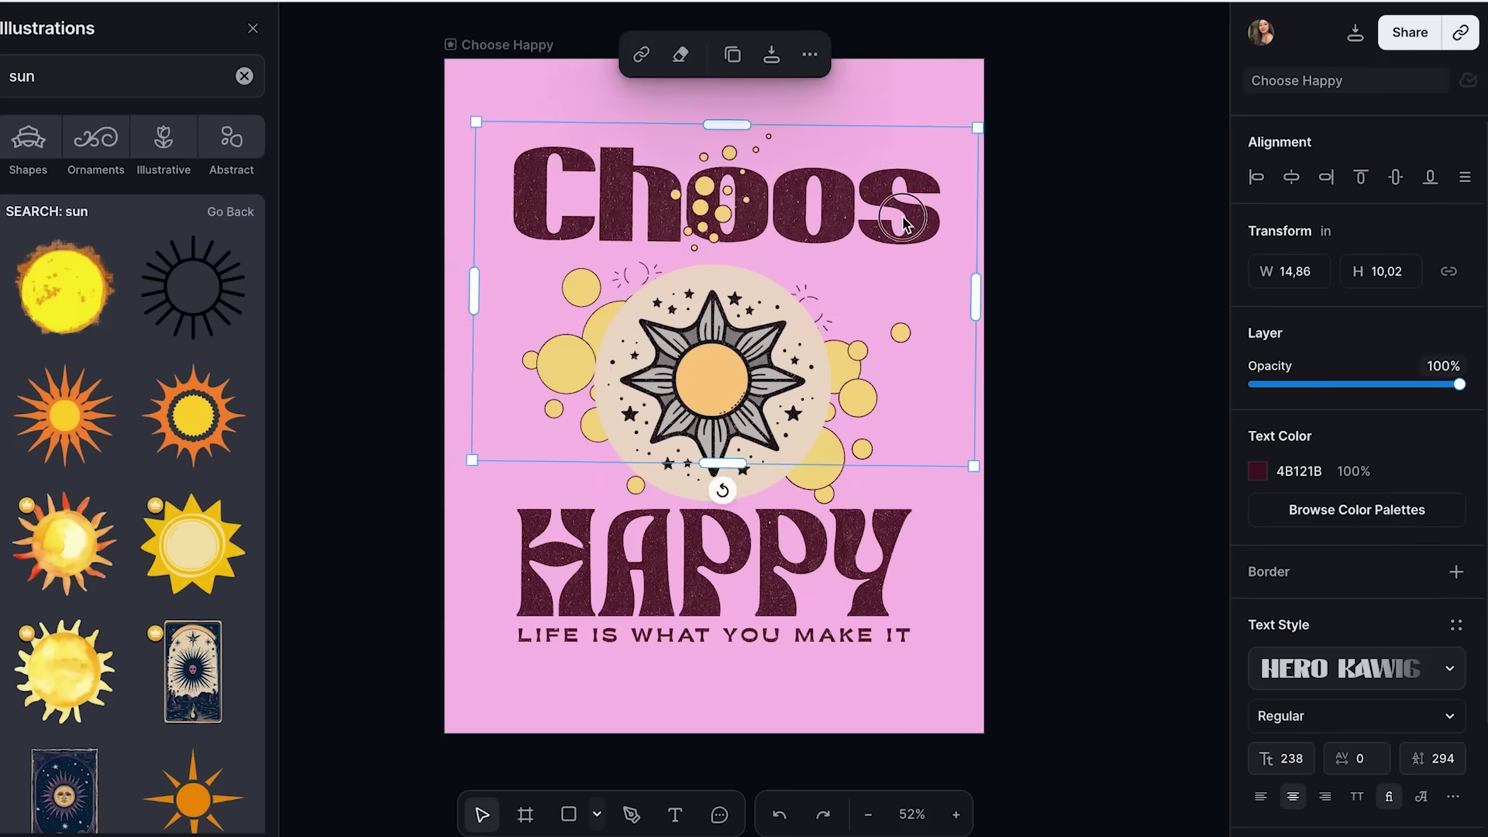
{"action": "left_click_drag", "start_coordinate": [899, 219], "coordinate": [893, 205]}
Step: Delete the yellow dots above the heading and the central sun medallion
{"action": "left_click", "coordinate": [704, 186]}
{"action": "key", "text": "Delete"}
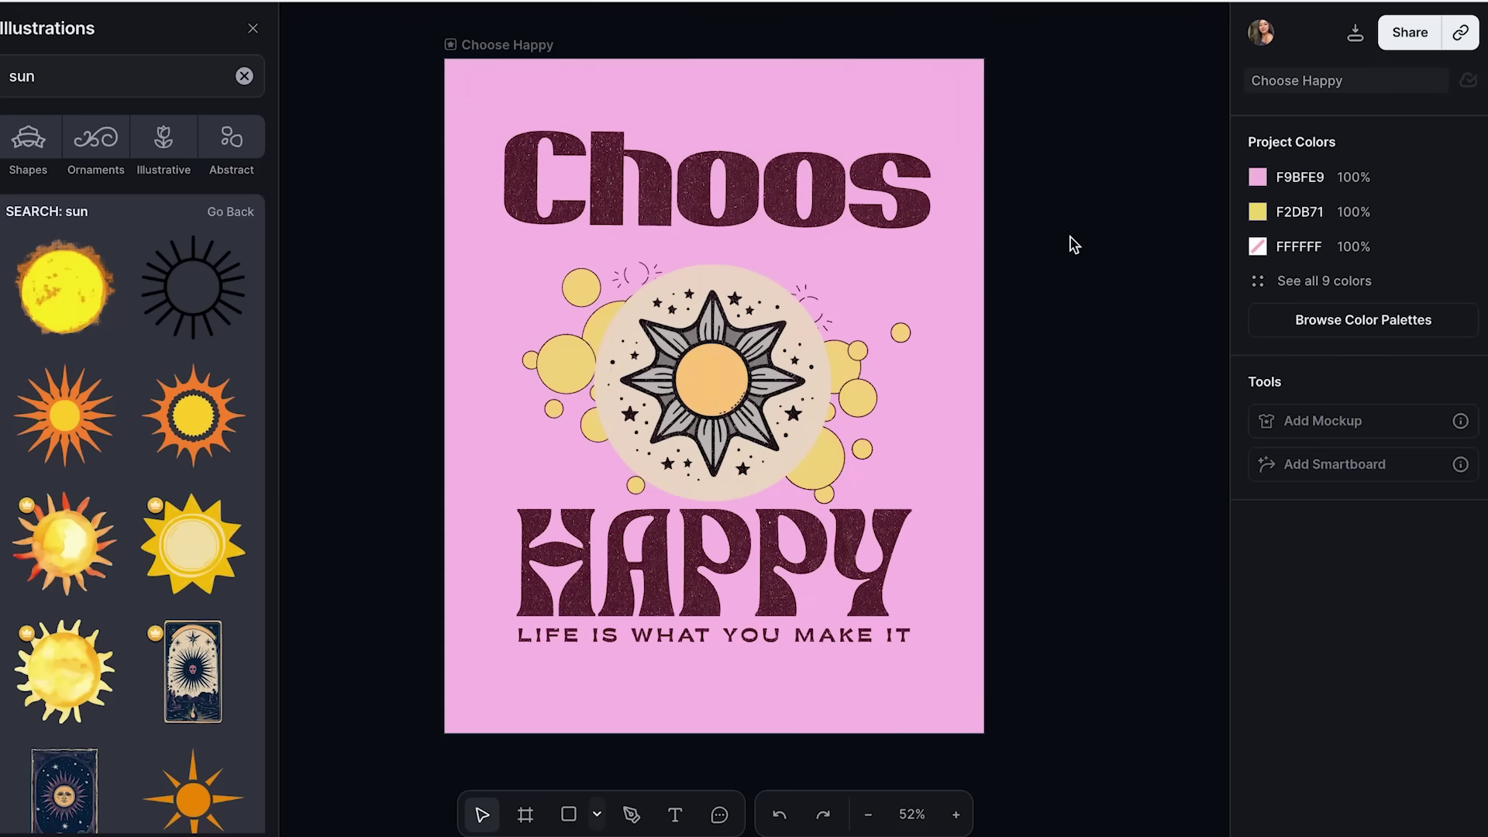
{"action": "left_click_drag", "start_coordinate": [871, 188], "coordinate": [869, 194]}
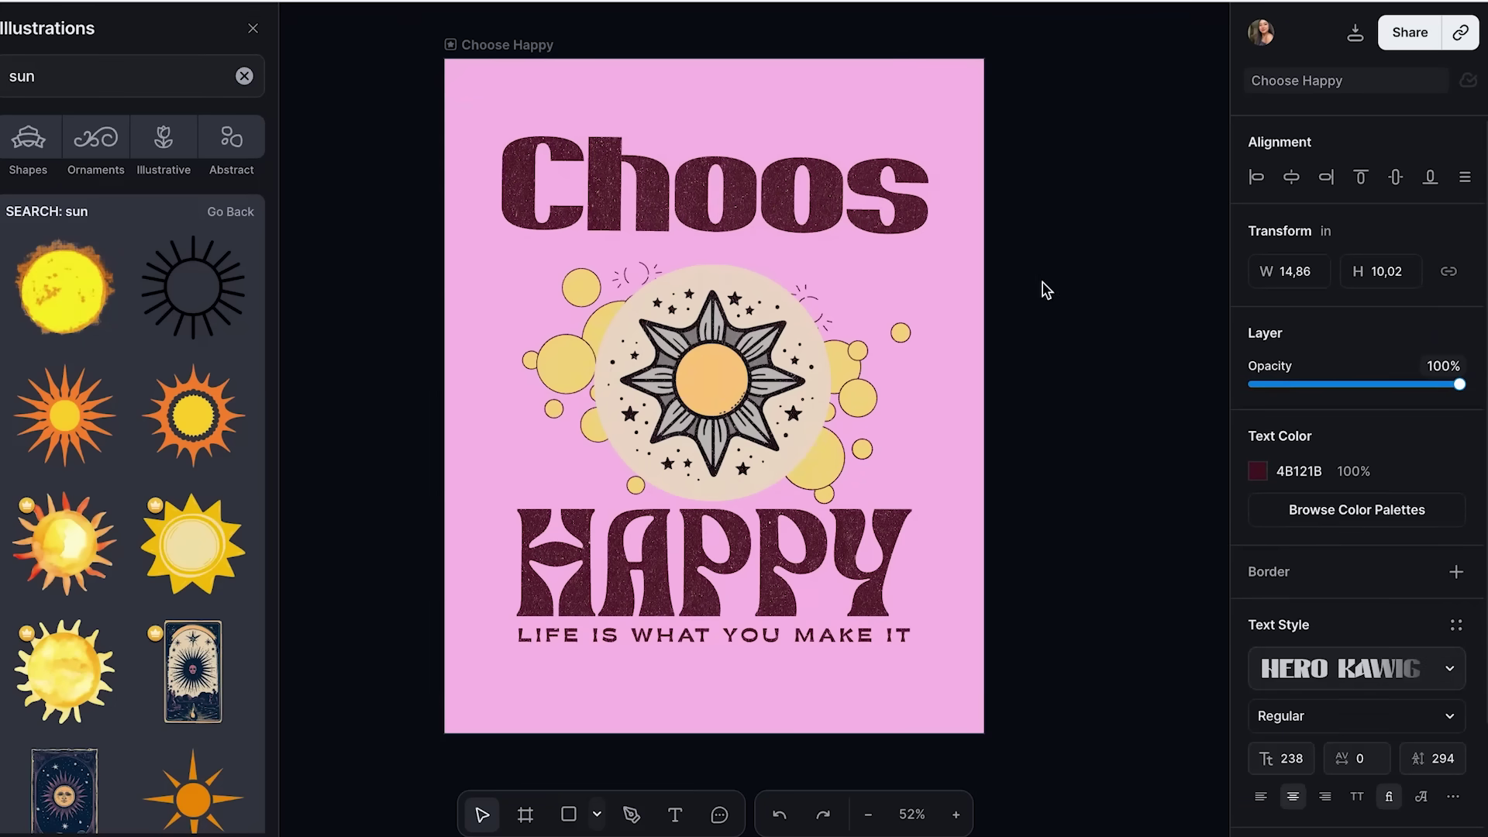
{"action": "left_click", "coordinate": [1035, 310]}
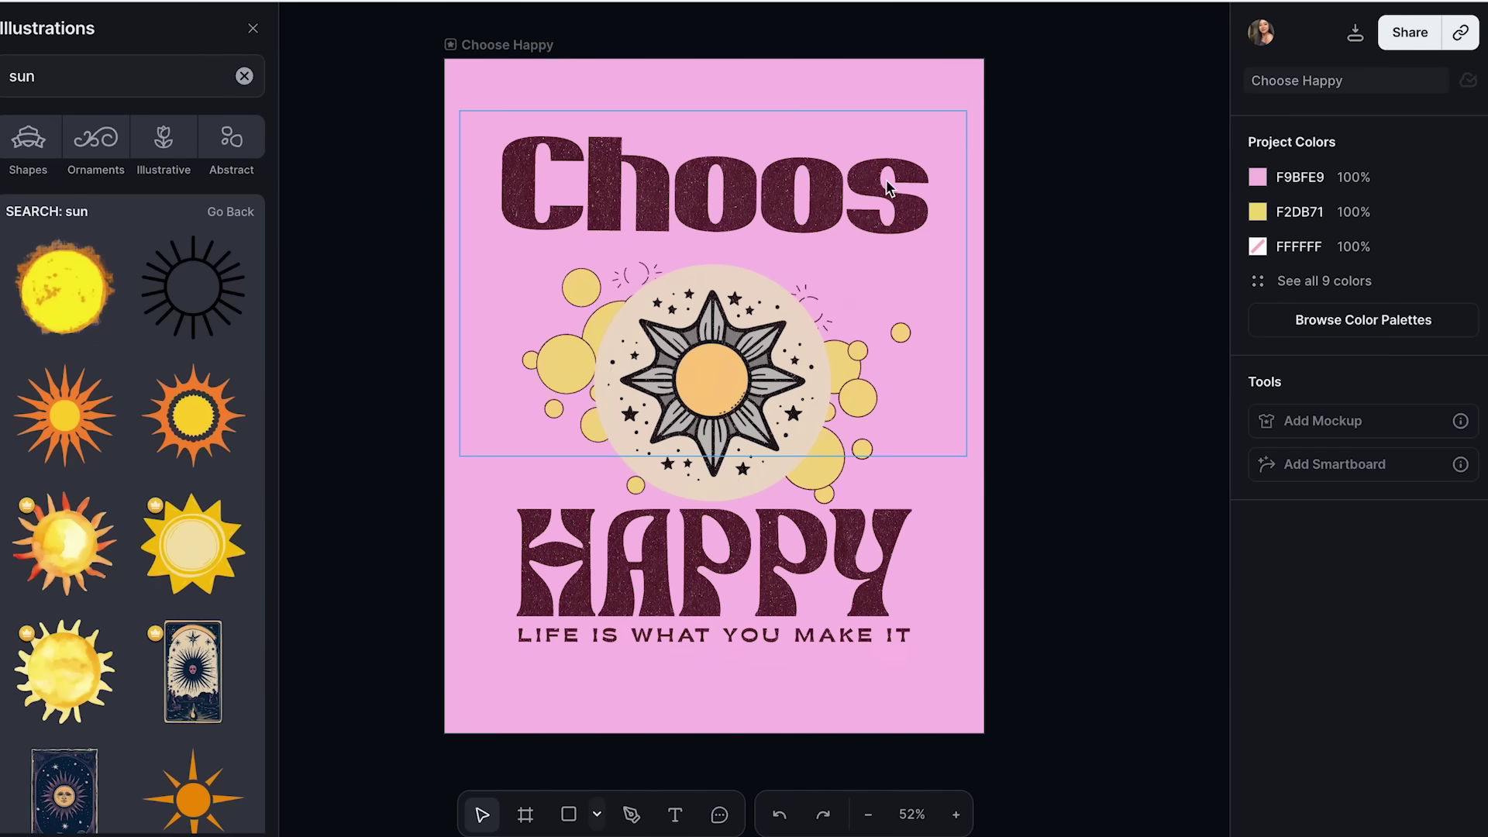
{"action": "left_click", "coordinate": [707, 519]}
{"action": "key", "text": "Delete"}
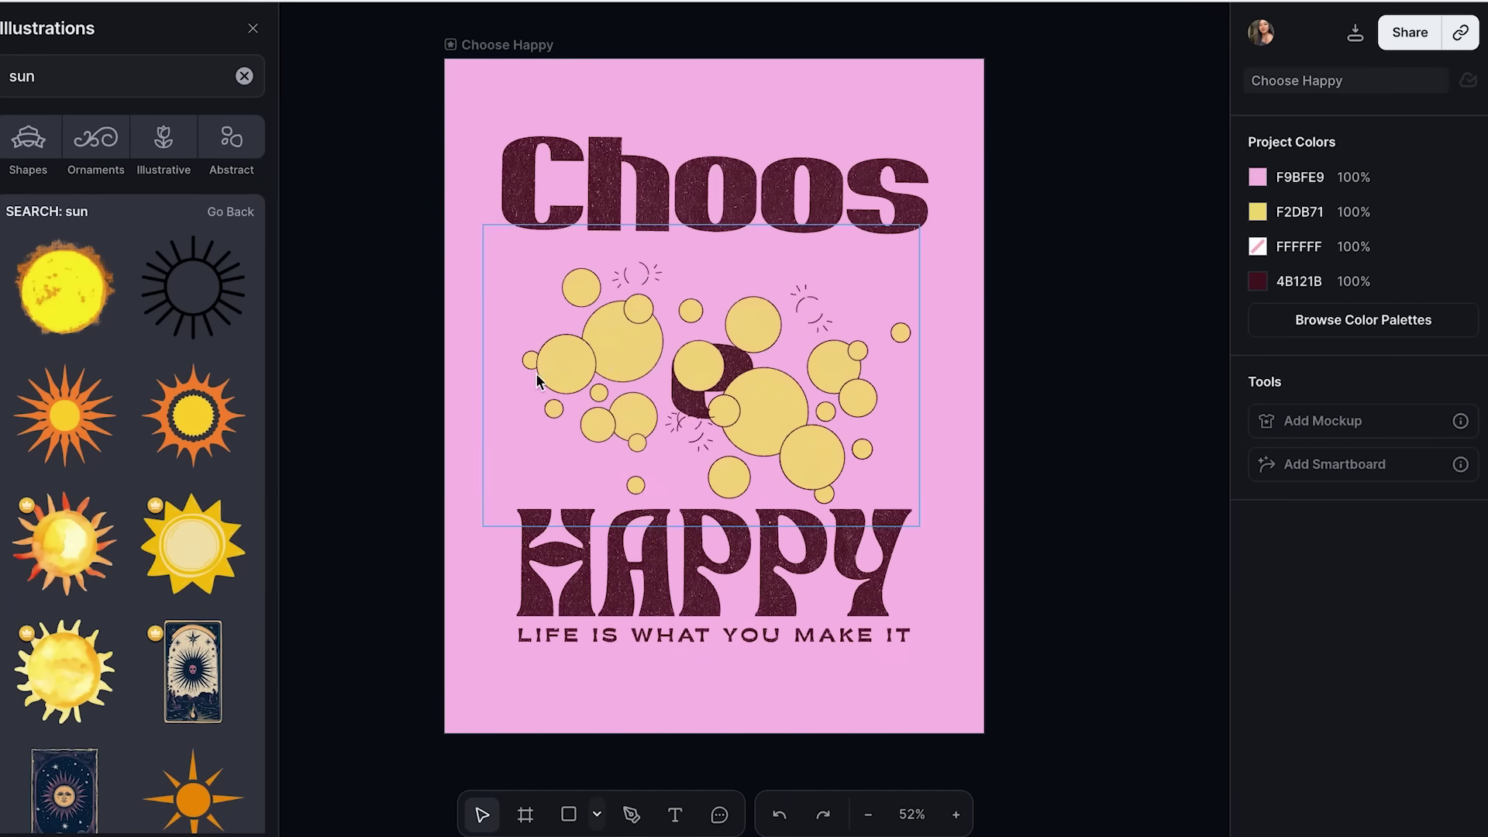
{"action": "scroll", "coordinate": [120, 574], "scroll_direction": "down", "scroll_amount": 1}
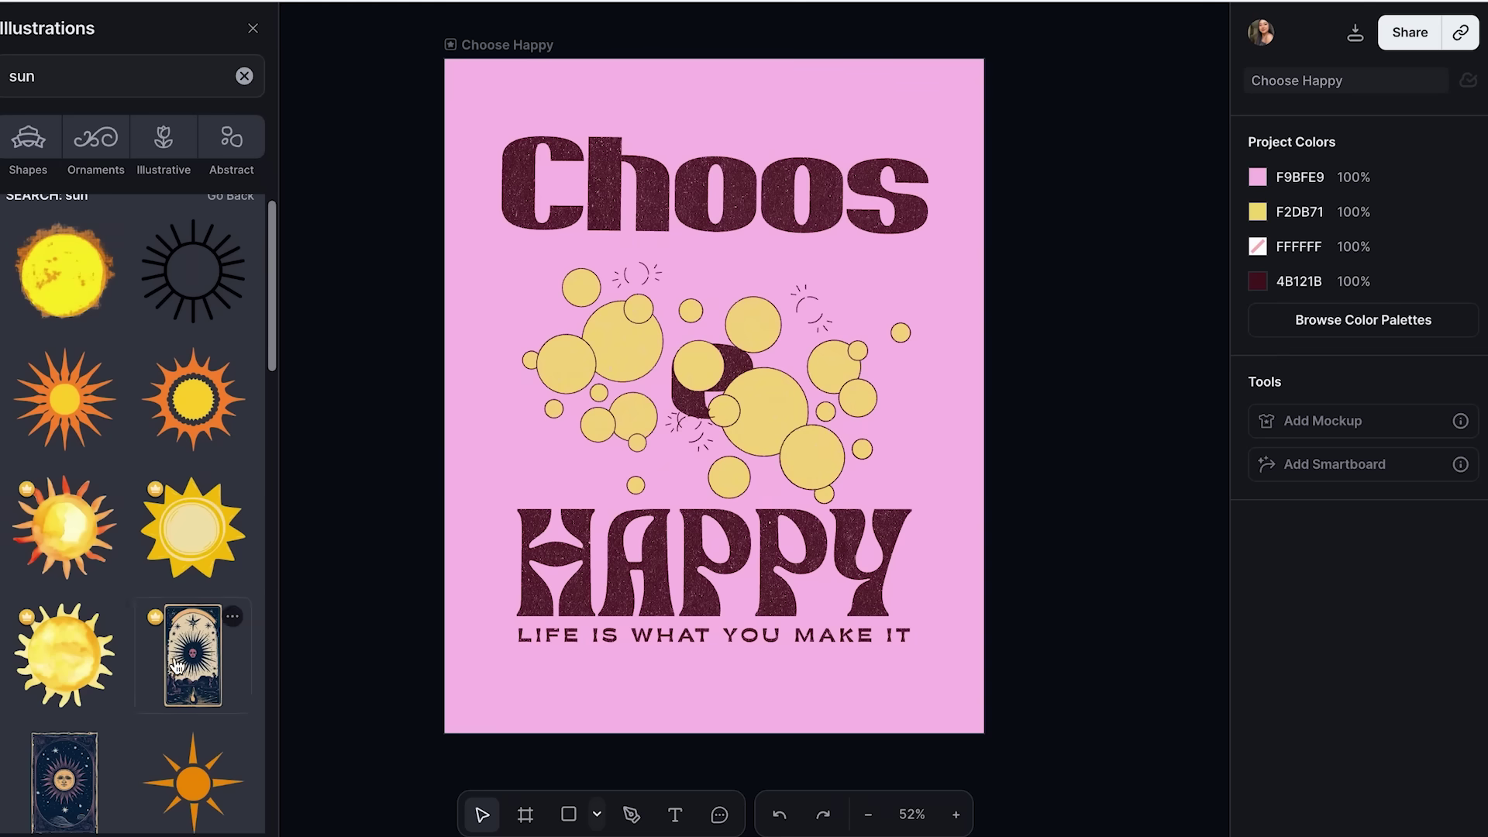
Step: Add the sun tarot-card illustration, centre it, shrink it and rotate it
{"action": "left_click", "coordinate": [62, 784]}
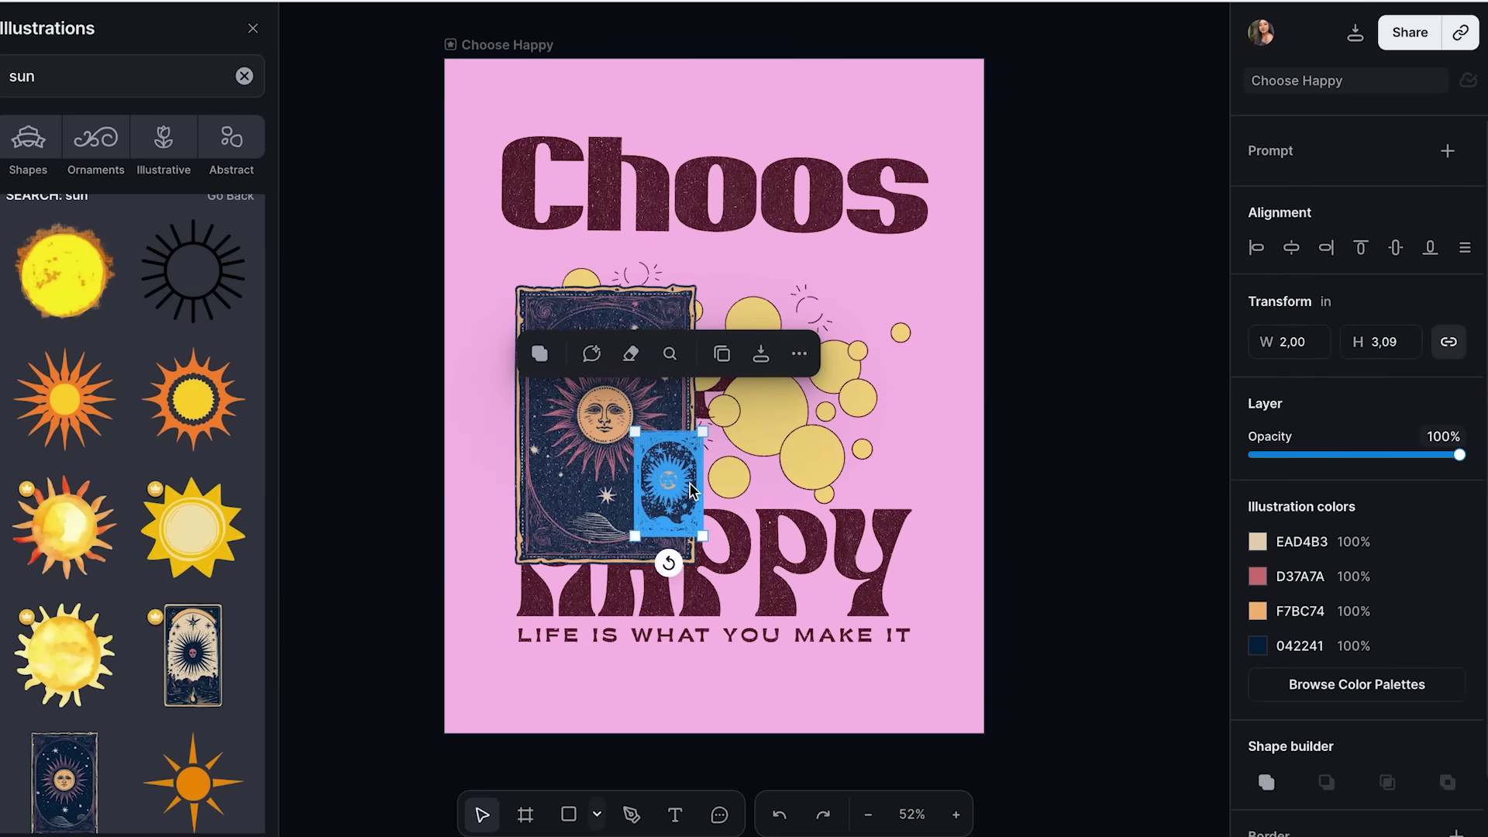
{"action": "left_click_drag", "start_coordinate": [613, 425], "coordinate": [724, 386]}
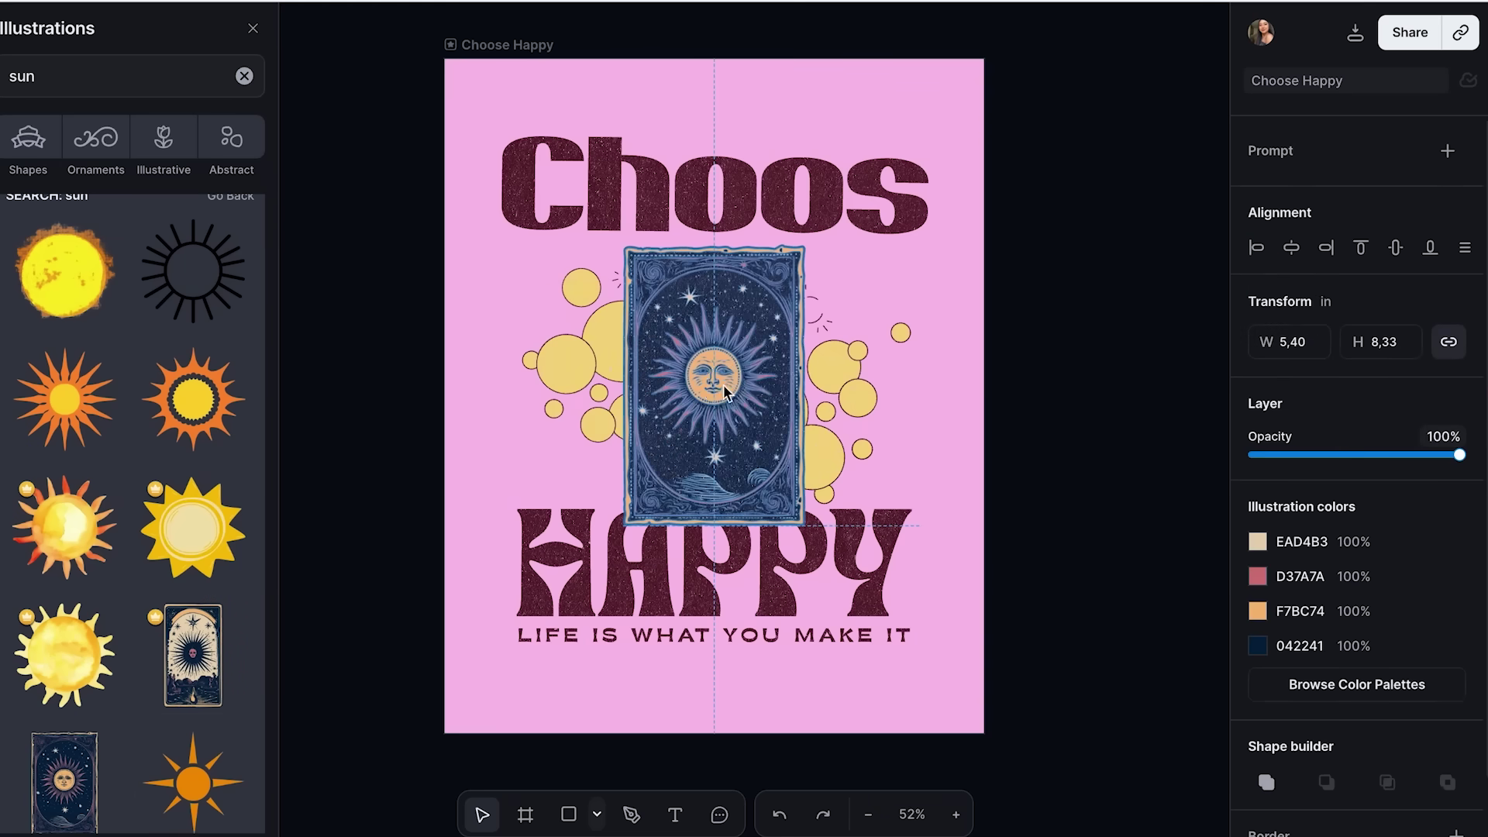
{"action": "left_click_drag", "start_coordinate": [626, 249], "coordinate": [661, 302]}
{"action": "left_click_drag", "start_coordinate": [703, 385], "coordinate": [684, 349]}
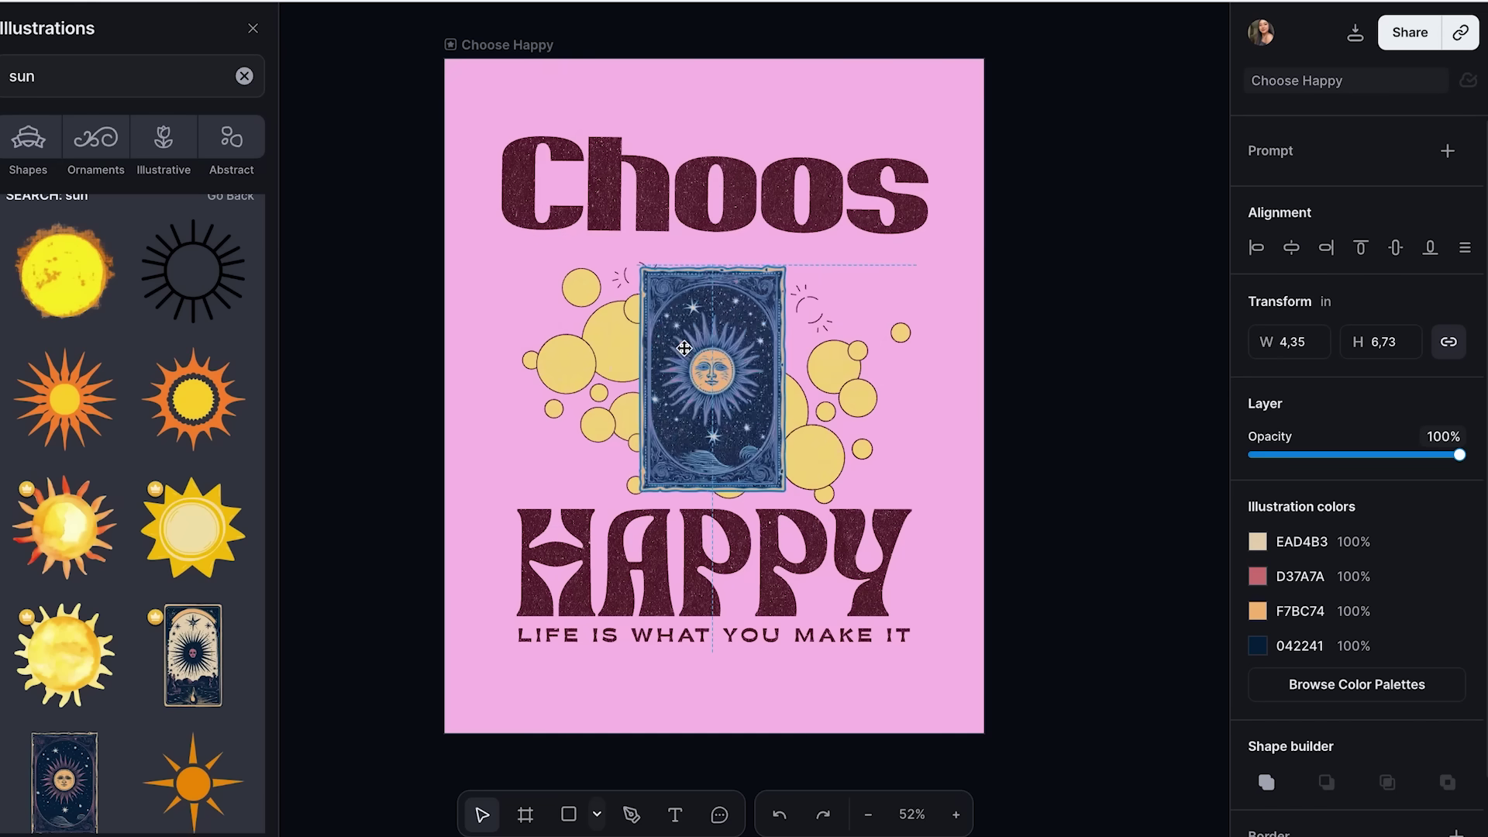
{"action": "mouse_move", "coordinate": [711, 513]}
{"action": "left_mouse_down"}
{"action": "mouse_move", "coordinate": [699, 520]}
{"action": "mouse_move", "coordinate": [533, 426]}
{"action": "mouse_move", "coordinate": [515, 392]}
{"action": "mouse_move", "coordinate": [694, 505]}
{"action": "mouse_move", "coordinate": [713, 500]}
{"action": "left_mouse_up"}
Step: Fine-tune the tarot card's position and size between the headline words
{"action": "left_click", "coordinate": [1035, 317]}
{"action": "left_click_drag", "start_coordinate": [733, 361], "coordinate": [720, 361]}
{"action": "left_click_drag", "start_coordinate": [639, 275], "coordinate": [609, 237]}
{"action": "left_click_drag", "start_coordinate": [697, 344], "coordinate": [712, 345]}
{"action": "left_click", "coordinate": [1019, 377]}
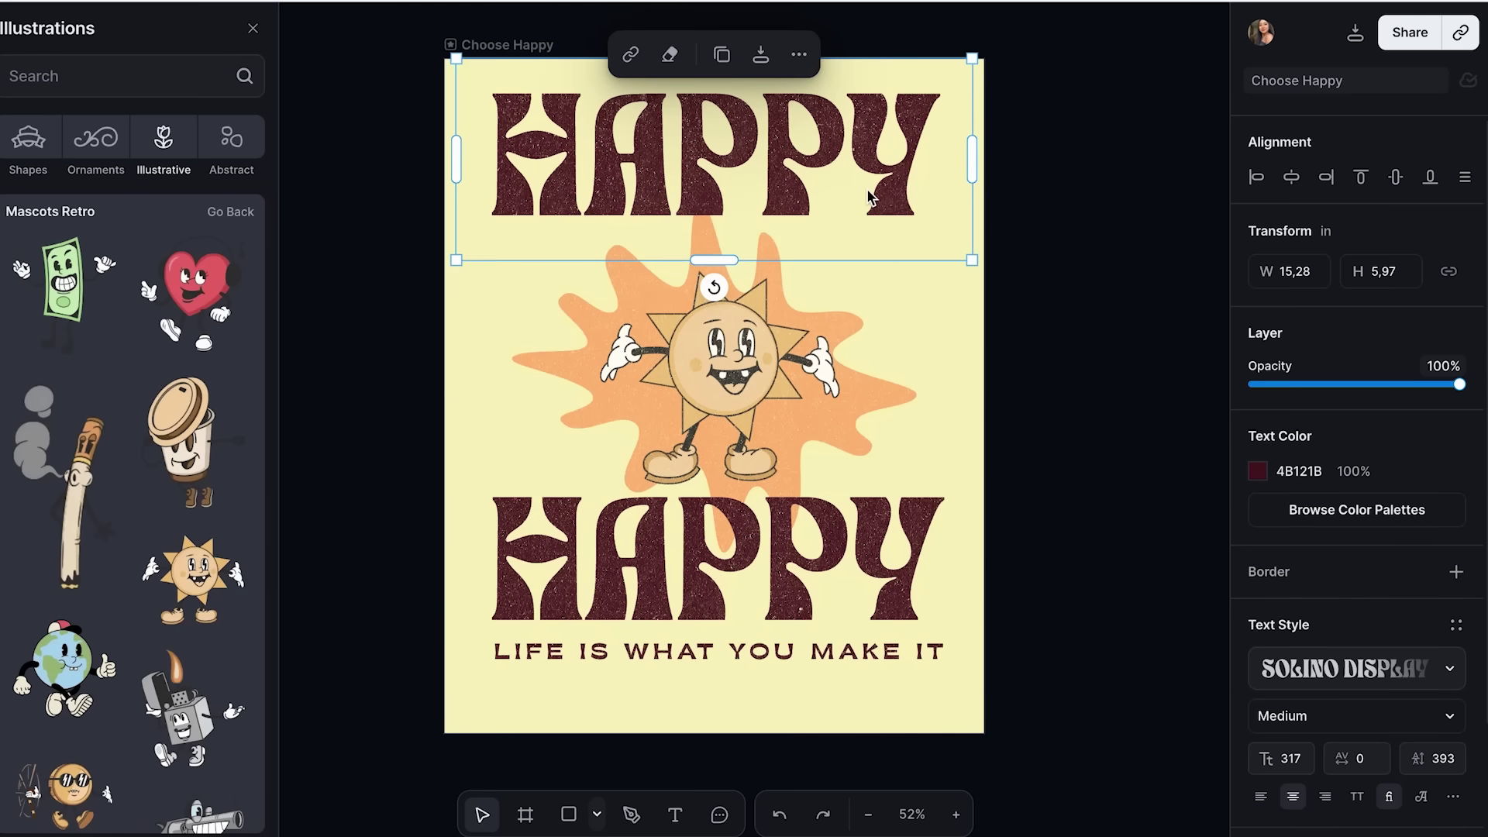
Step: Warp the top HAPPY along a custom curve and expand its Text Shadow settings
{"action": "scroll", "coordinate": [1447, 512], "scroll_direction": "down", "scroll_amount": 1}
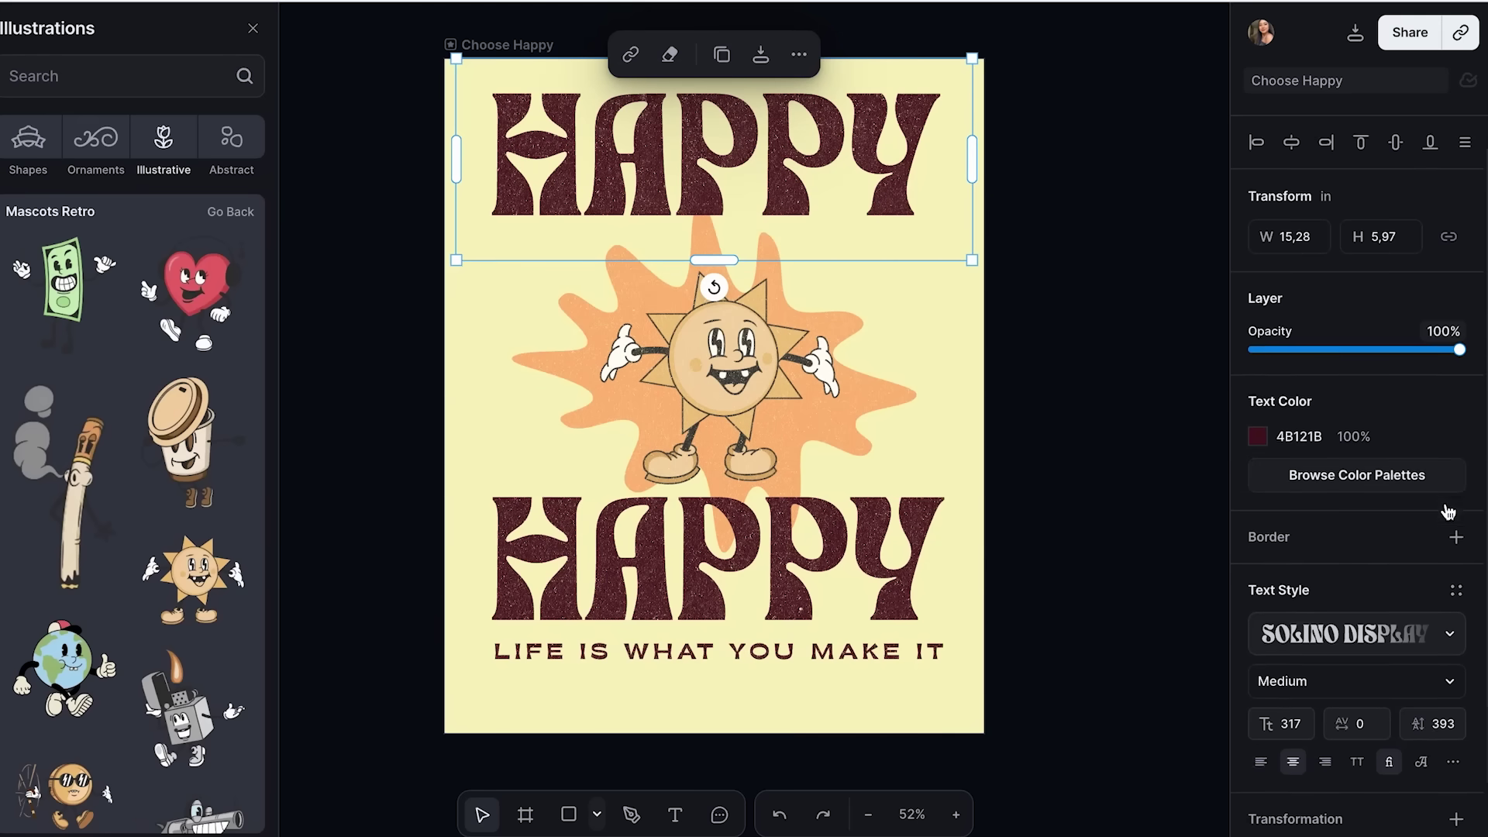
{"action": "scroll", "coordinate": [1447, 511], "scroll_direction": "down", "scroll_amount": 3}
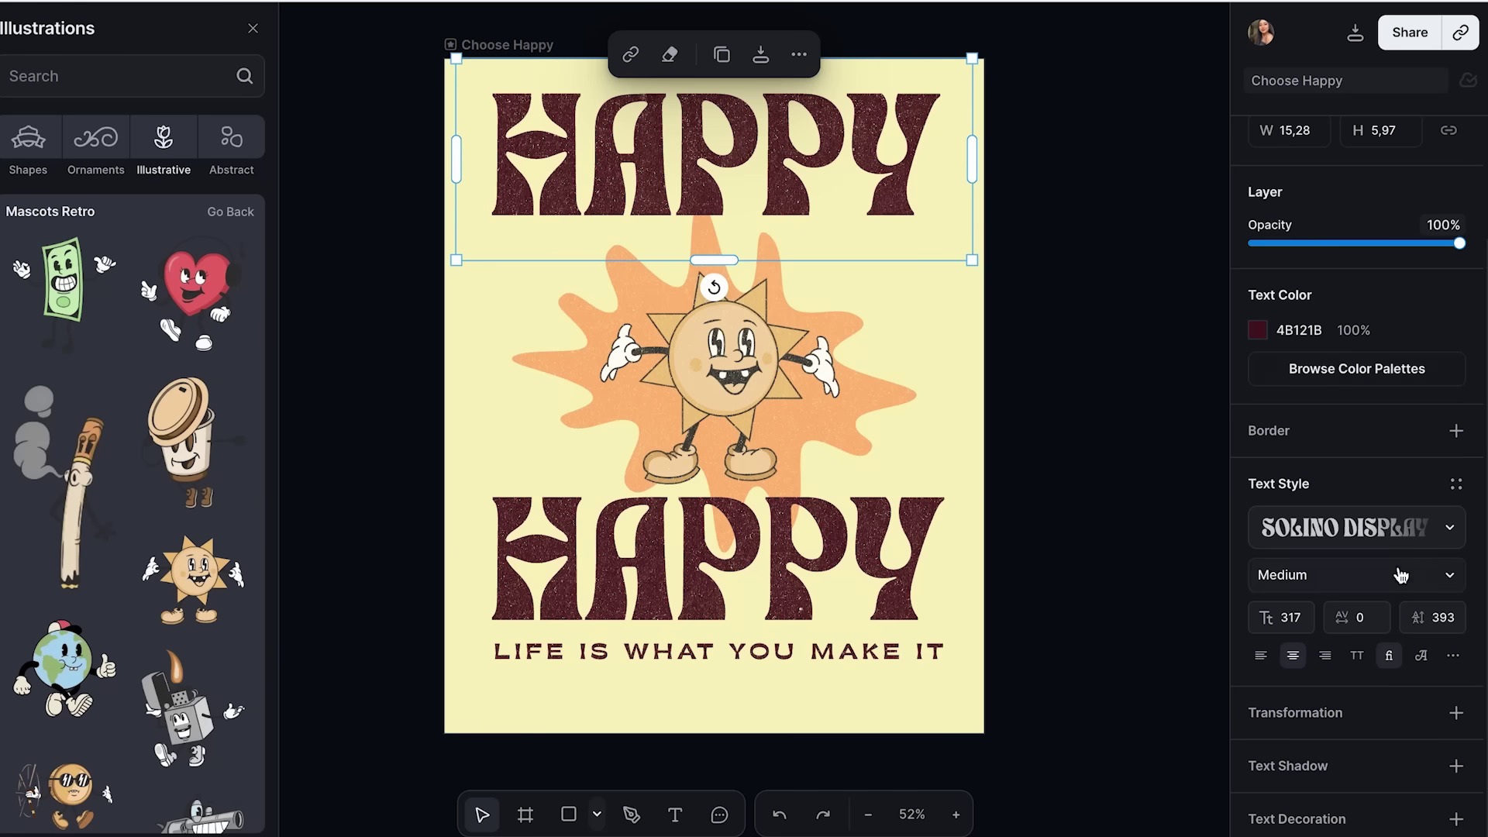
{"action": "left_click", "coordinate": [1454, 713]}
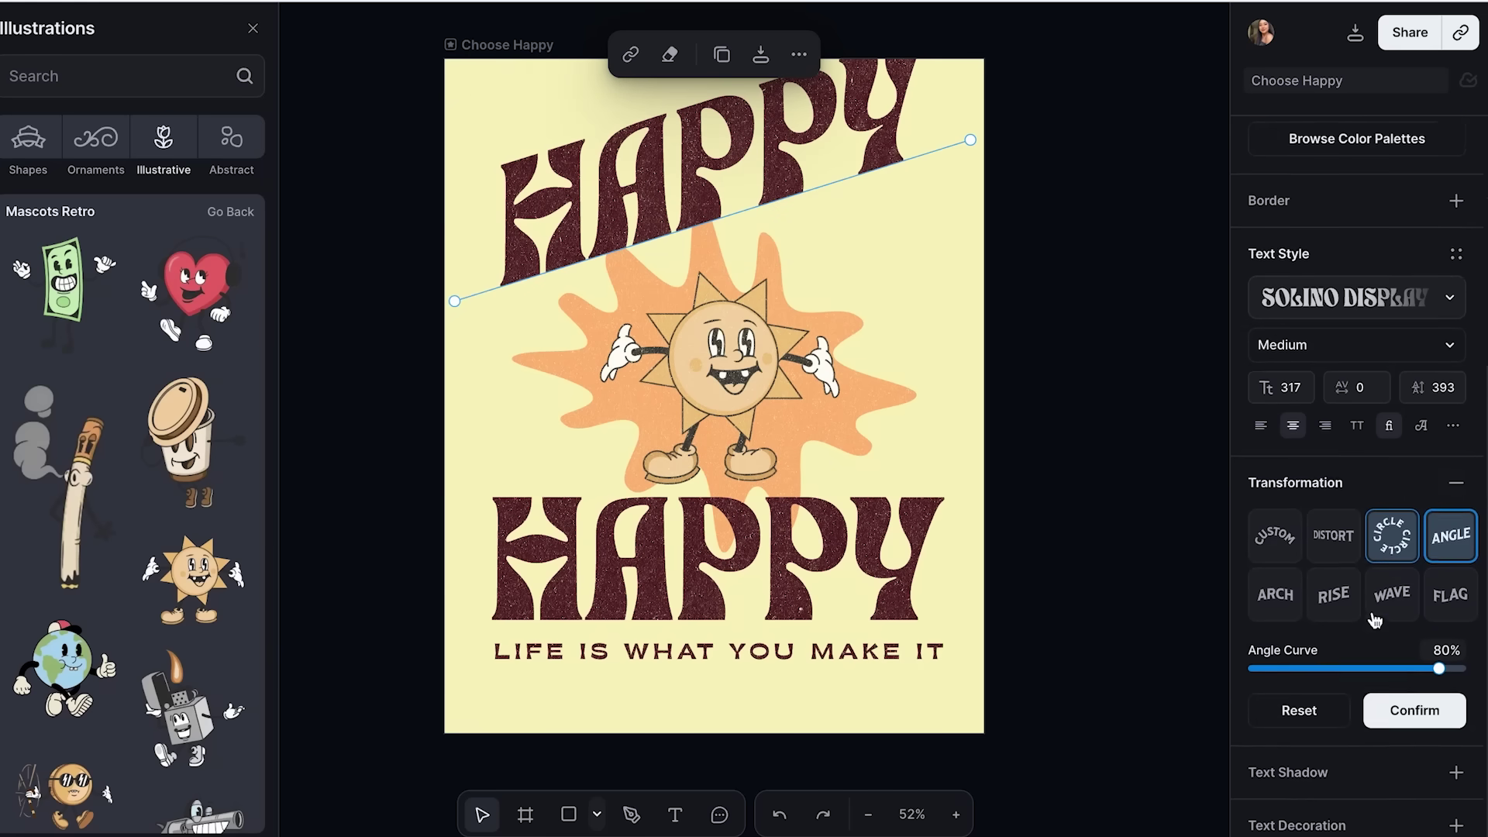
{"action": "left_click", "coordinate": [1274, 543]}
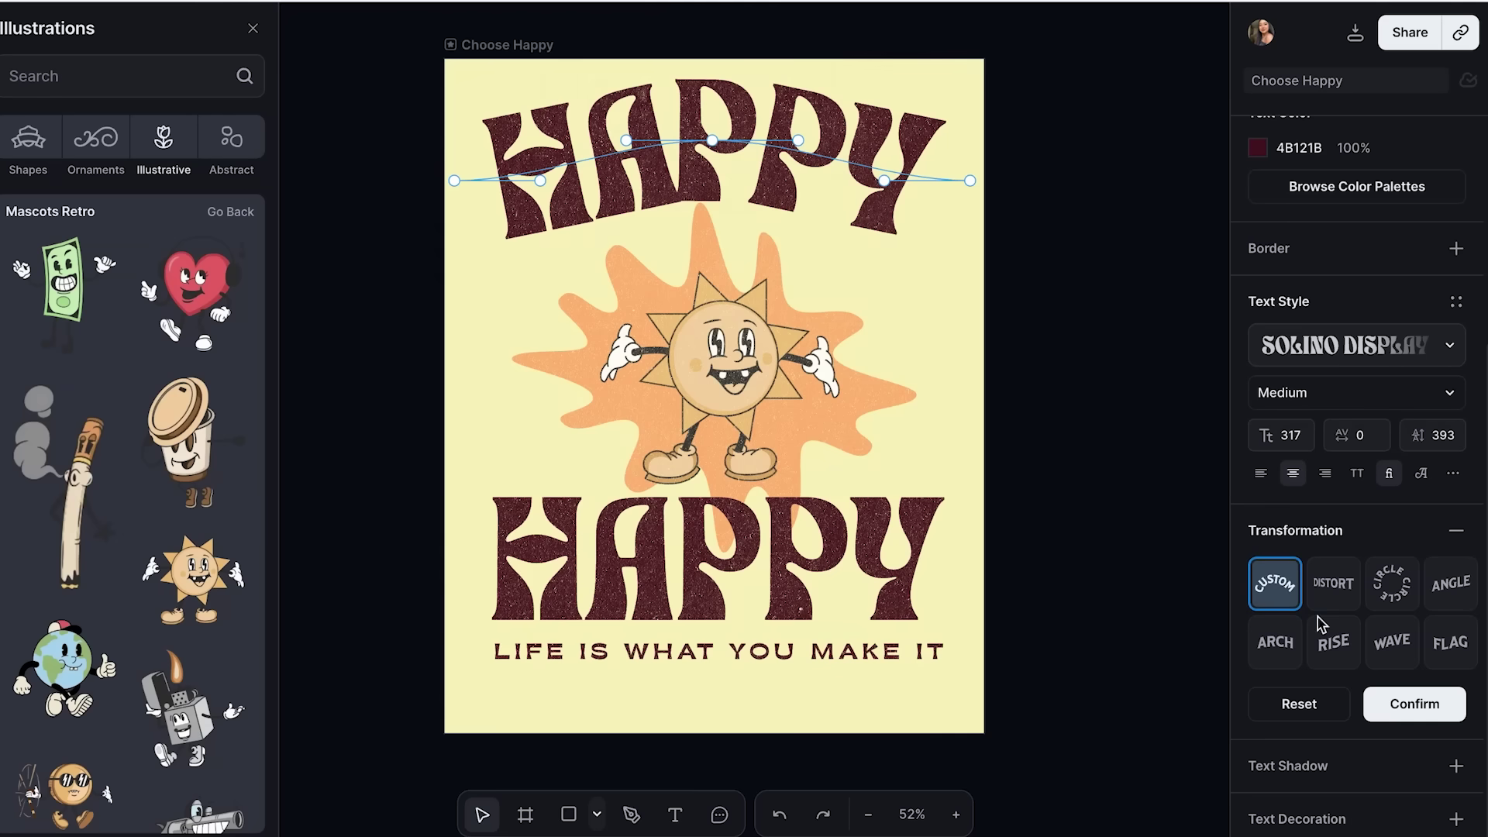
{"action": "left_click", "coordinate": [1455, 765]}
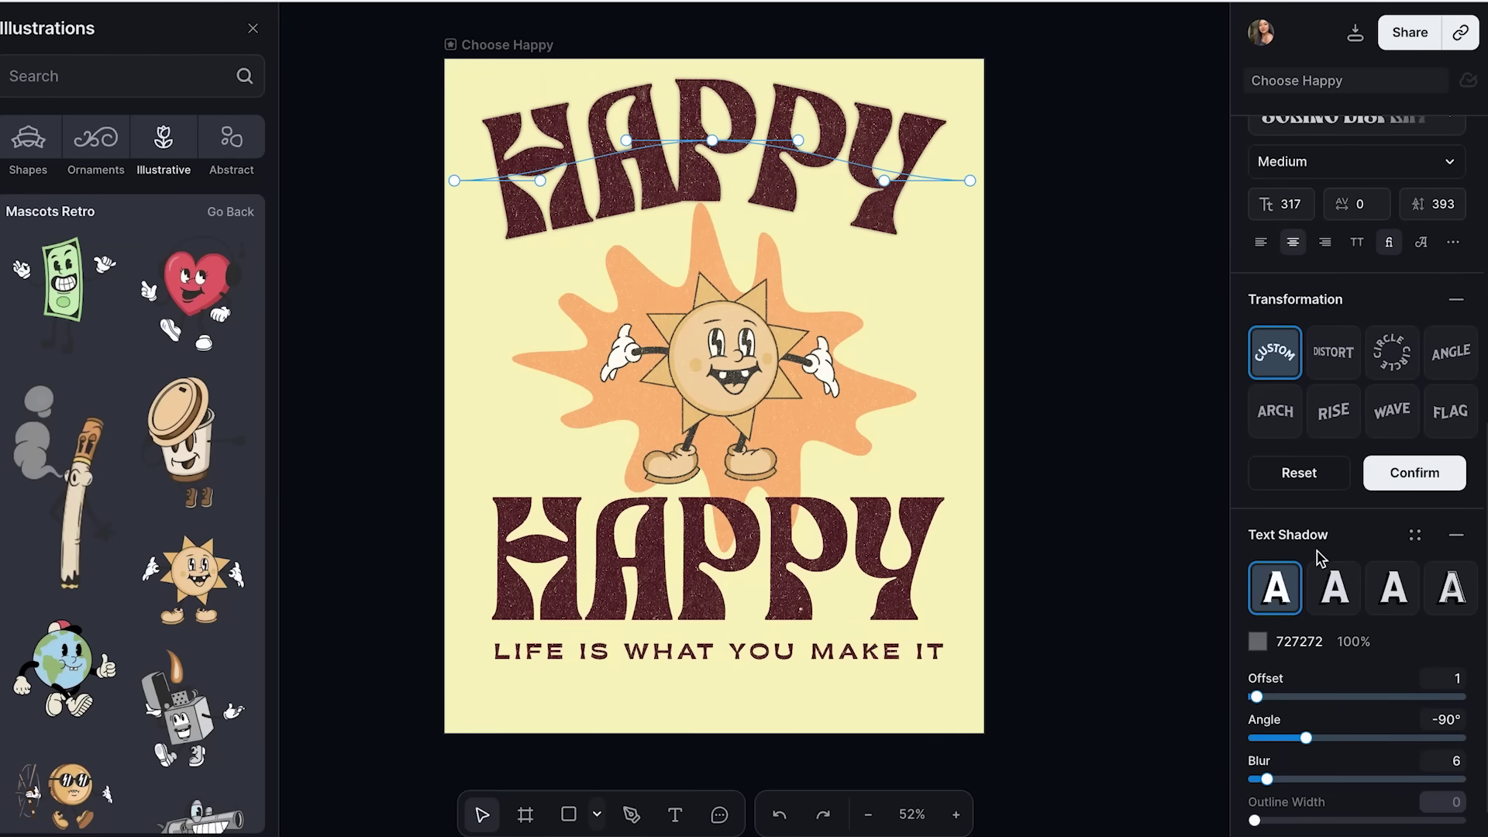
Step: Try the line, block and outlined shadow presets on HAPPY, returning to soft drop shadow
{"action": "left_click", "coordinate": [1333, 587]}
{"action": "left_click", "coordinate": [1376, 589]}
{"action": "left_click", "coordinate": [1452, 588]}
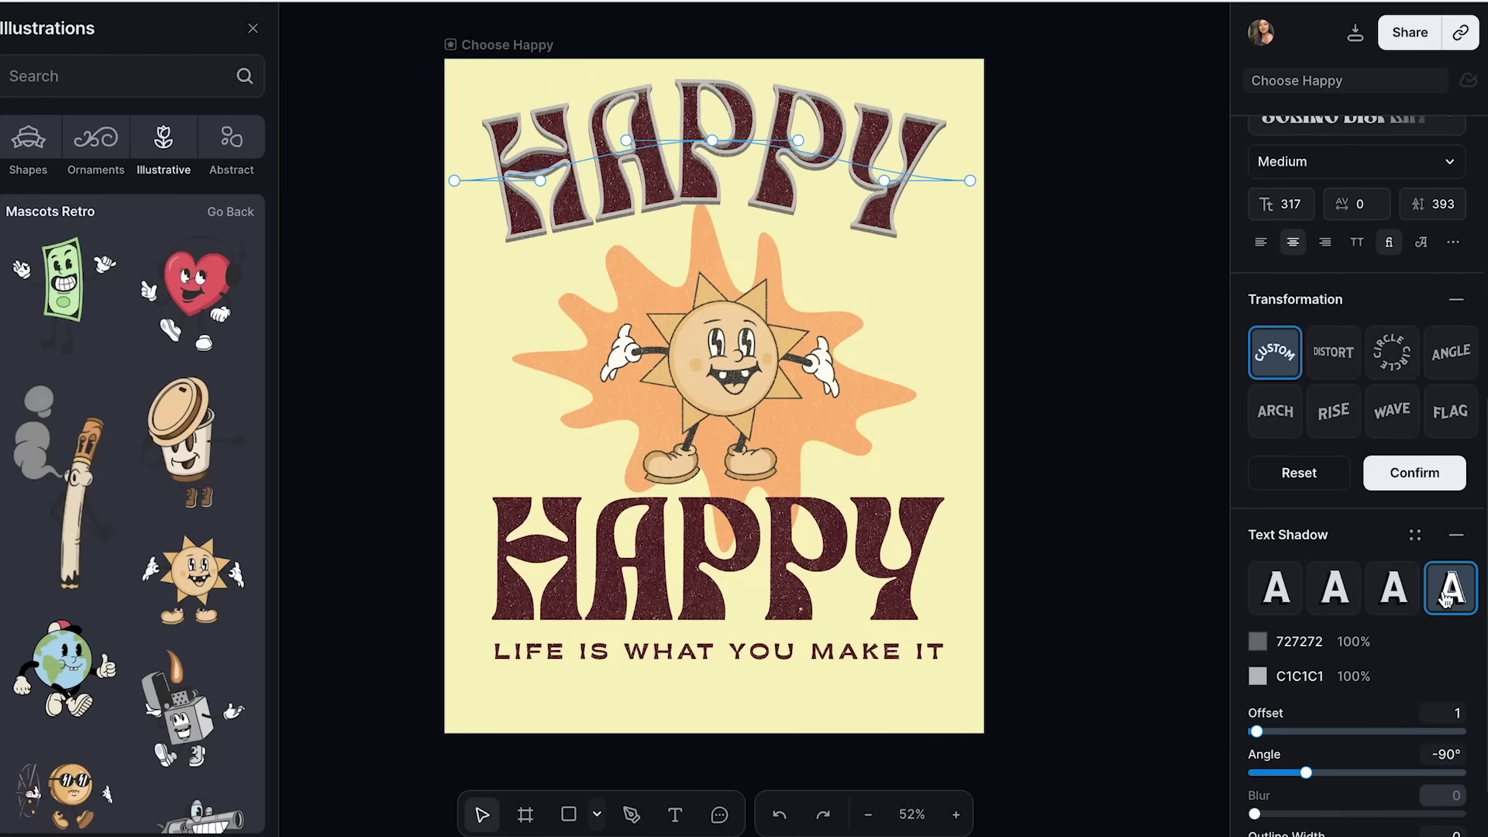
{"action": "left_click", "coordinate": [1277, 593]}
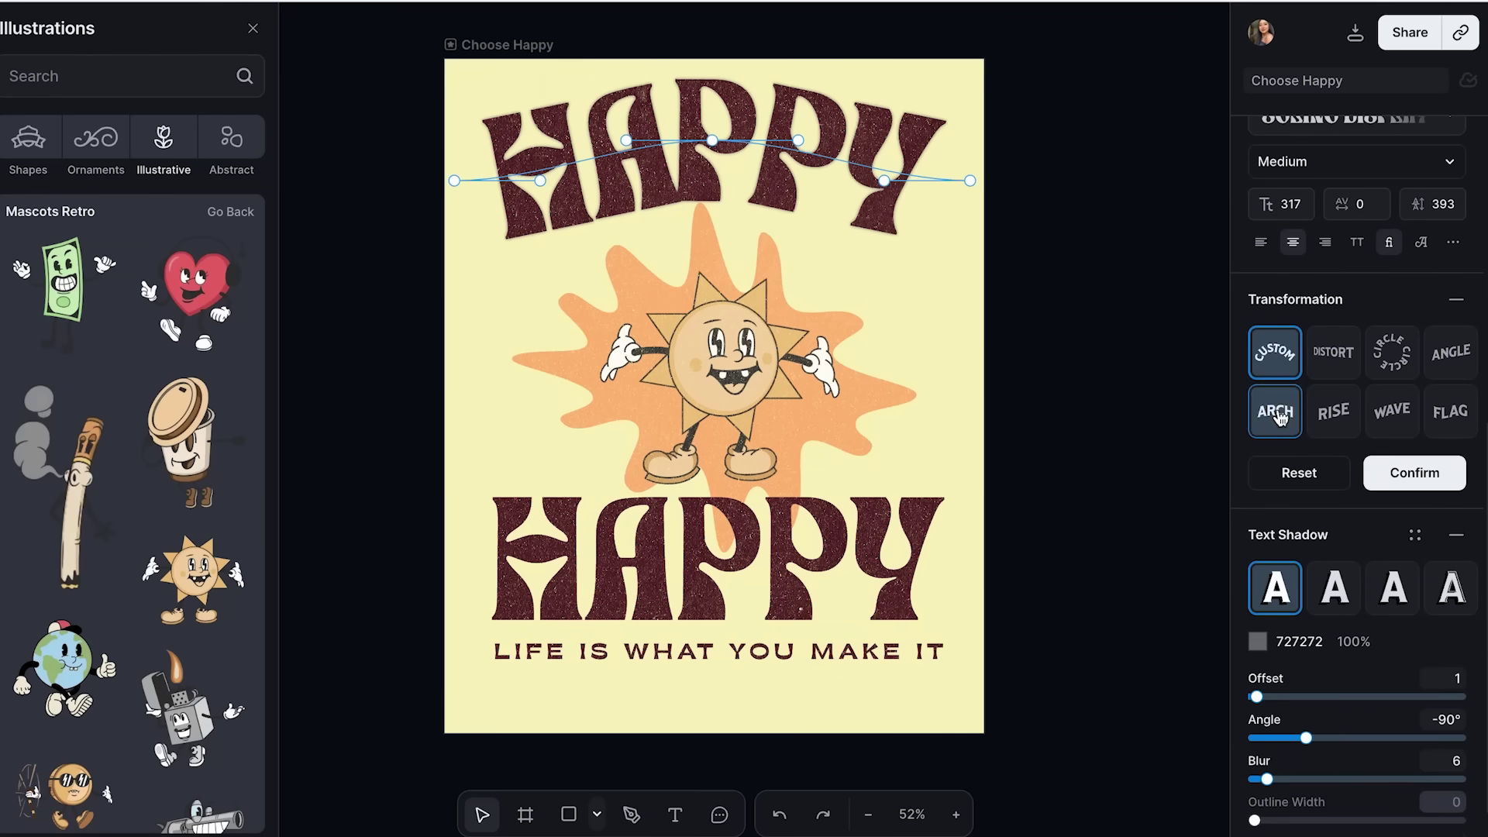
{"action": "left_click", "coordinate": [1335, 589]}
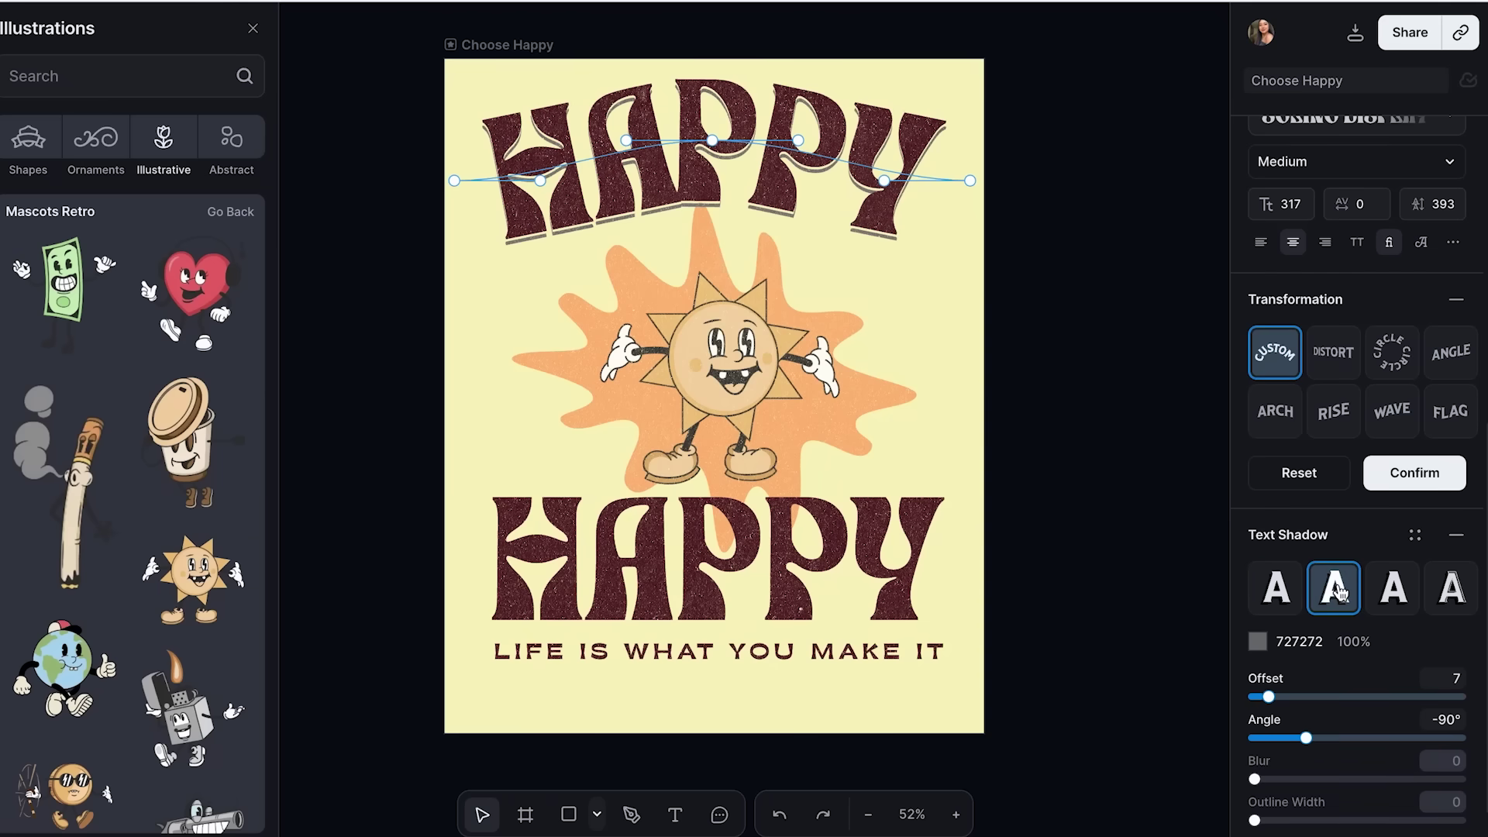
{"action": "left_click", "coordinate": [1386, 603]}
{"action": "left_click", "coordinate": [1334, 590]}
{"action": "left_click", "coordinate": [1275, 590]}
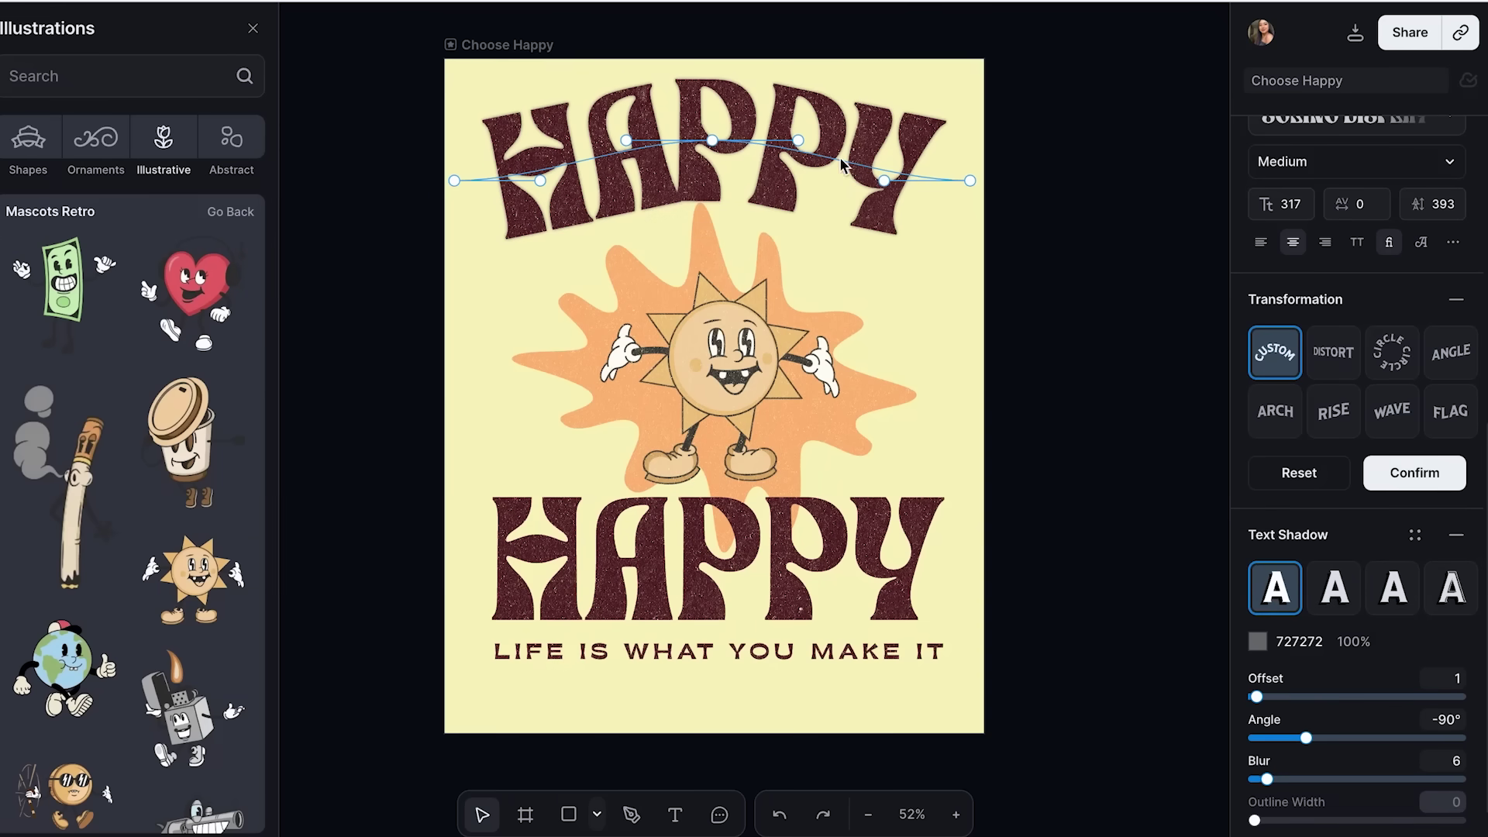
Step: Reshape the top HAPPY's curve and retry shadow presets, keeping the drop shadow
{"action": "left_click_drag", "start_coordinate": [802, 147], "coordinate": [802, 152]}
{"action": "left_click", "coordinate": [1333, 590]}
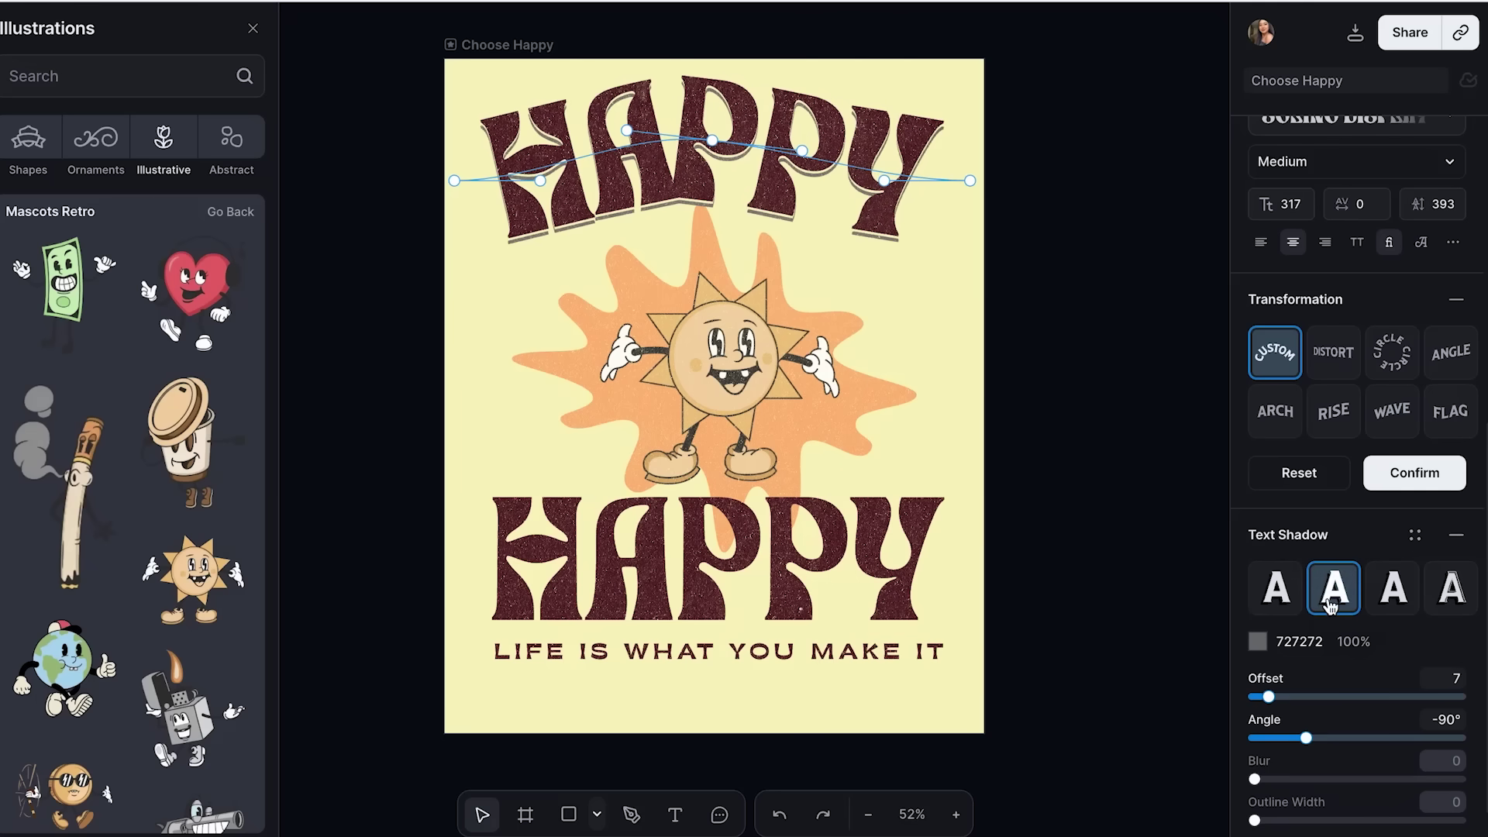
{"action": "scroll", "coordinate": [1333, 604], "scroll_direction": "down", "scroll_amount": 1}
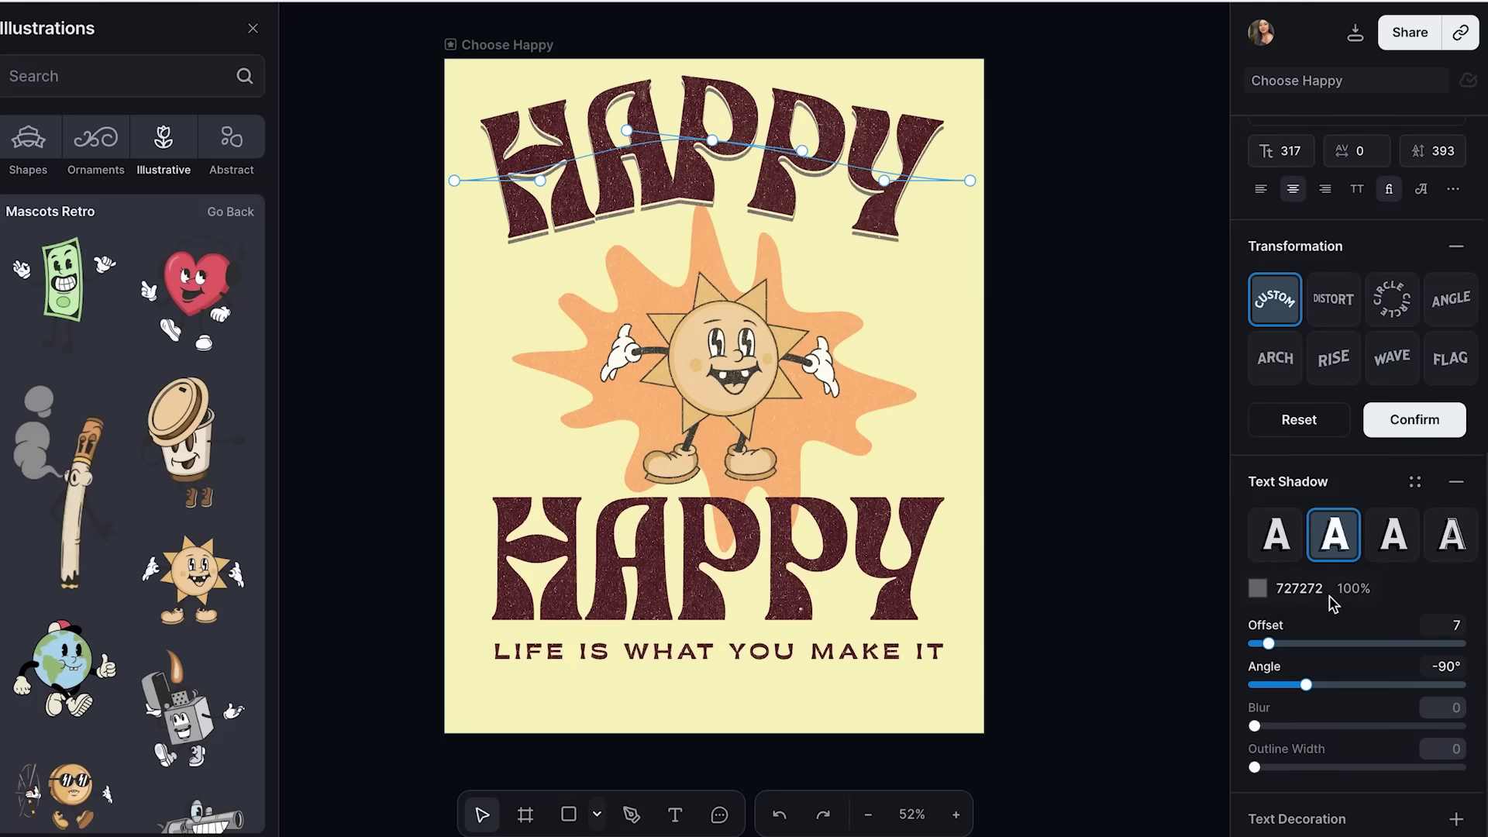
{"action": "left_click", "coordinate": [1383, 555]}
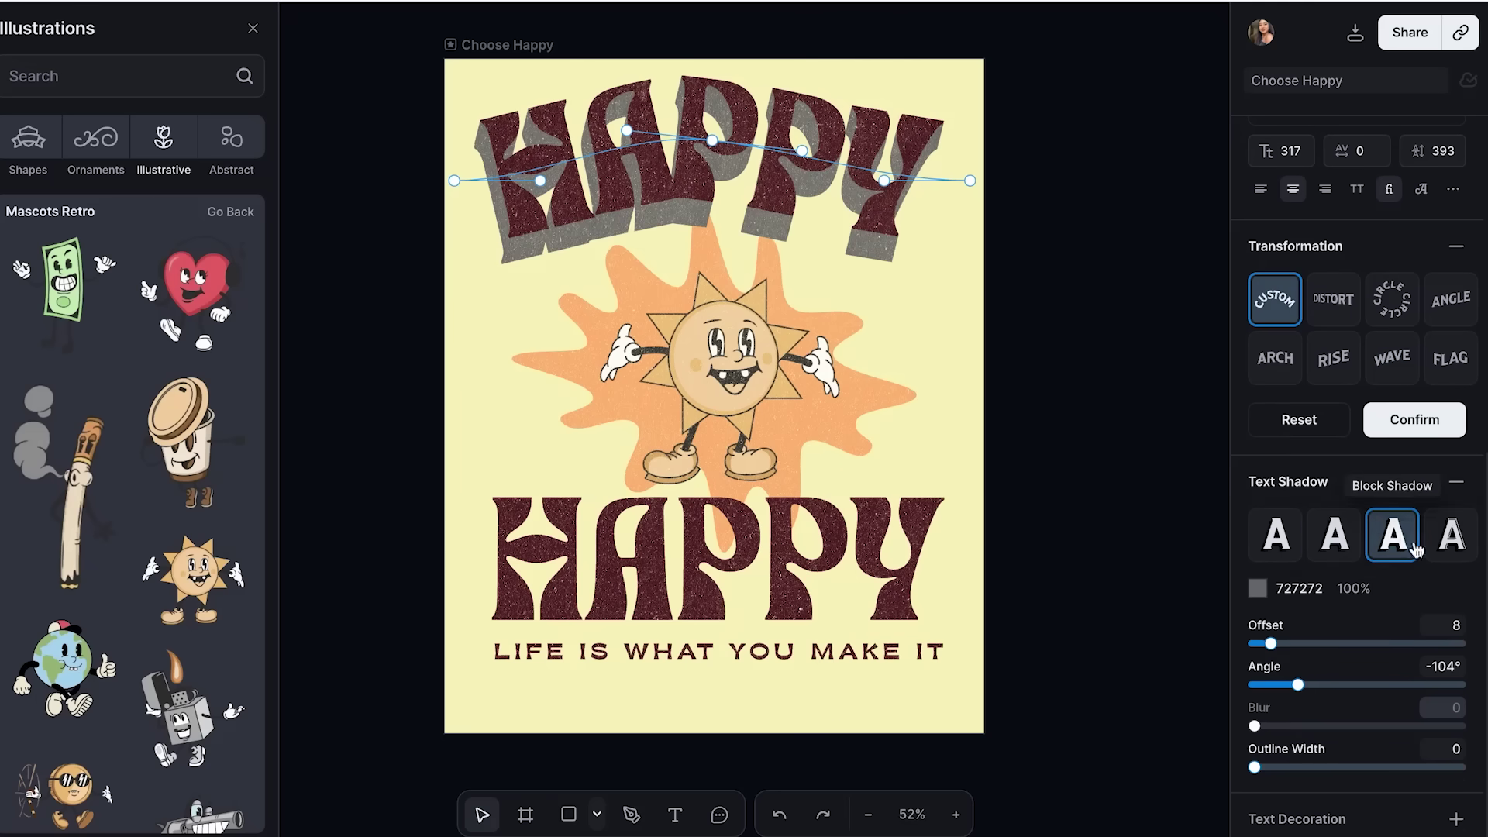
{"action": "left_click", "coordinate": [1447, 539]}
{"action": "left_click", "coordinate": [1294, 550]}
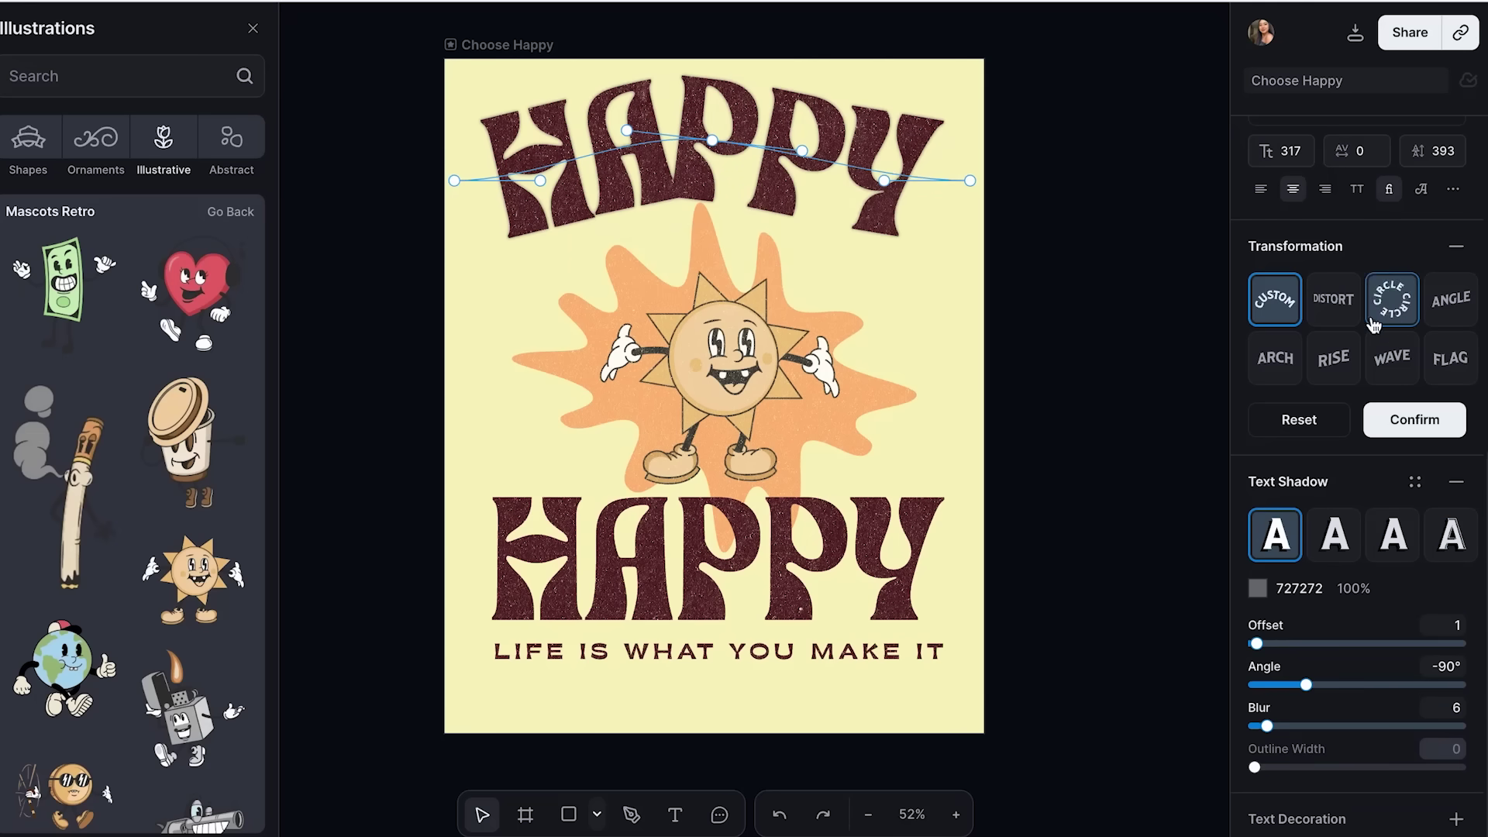
Step: Try a distort Wave warp on the top HAPPY, then reset it to the custom curve
{"action": "left_click", "coordinate": [1348, 321]}
{"action": "left_click", "coordinate": [1392, 370]}
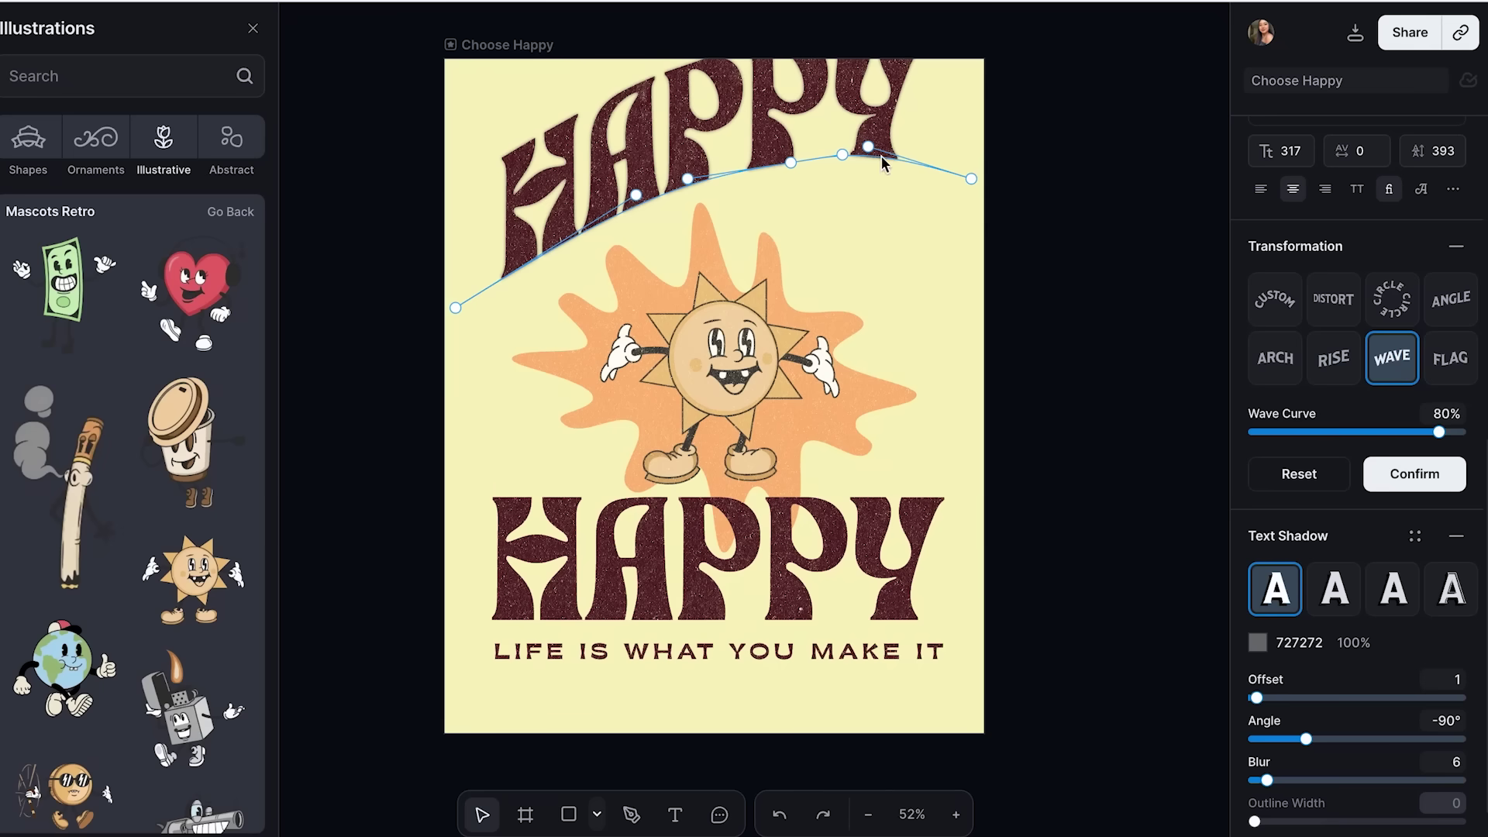
{"action": "left_click_drag", "start_coordinate": [869, 147], "coordinate": [865, 180]}
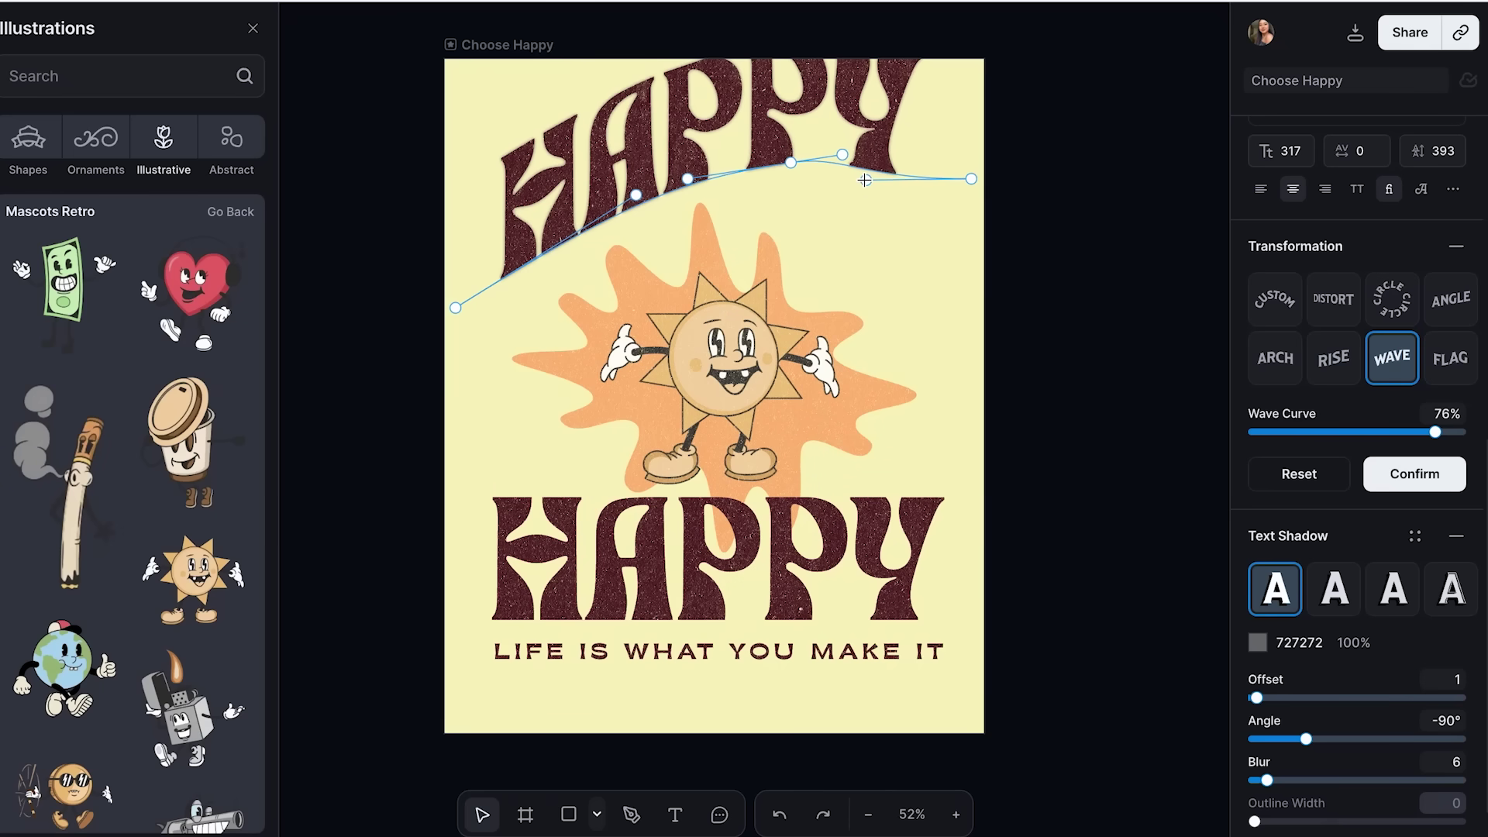
{"action": "left_click", "coordinate": [865, 179]}
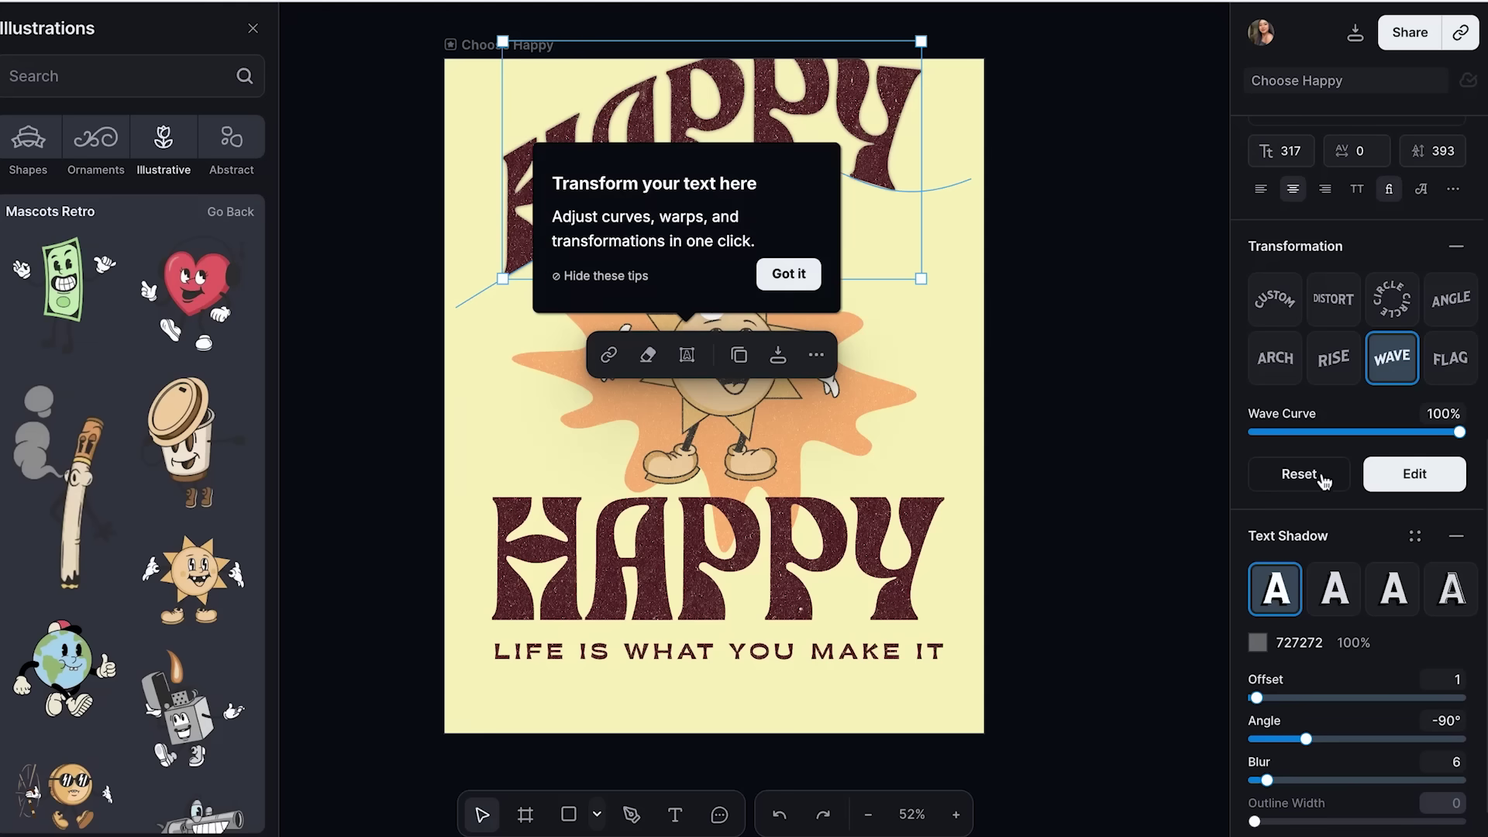
{"action": "left_click", "coordinate": [1275, 299]}
Step: Check the arched, drop-shadowed top HAPPY by selecting and deselecting it on the canvas
{"action": "left_click", "coordinate": [1048, 265]}
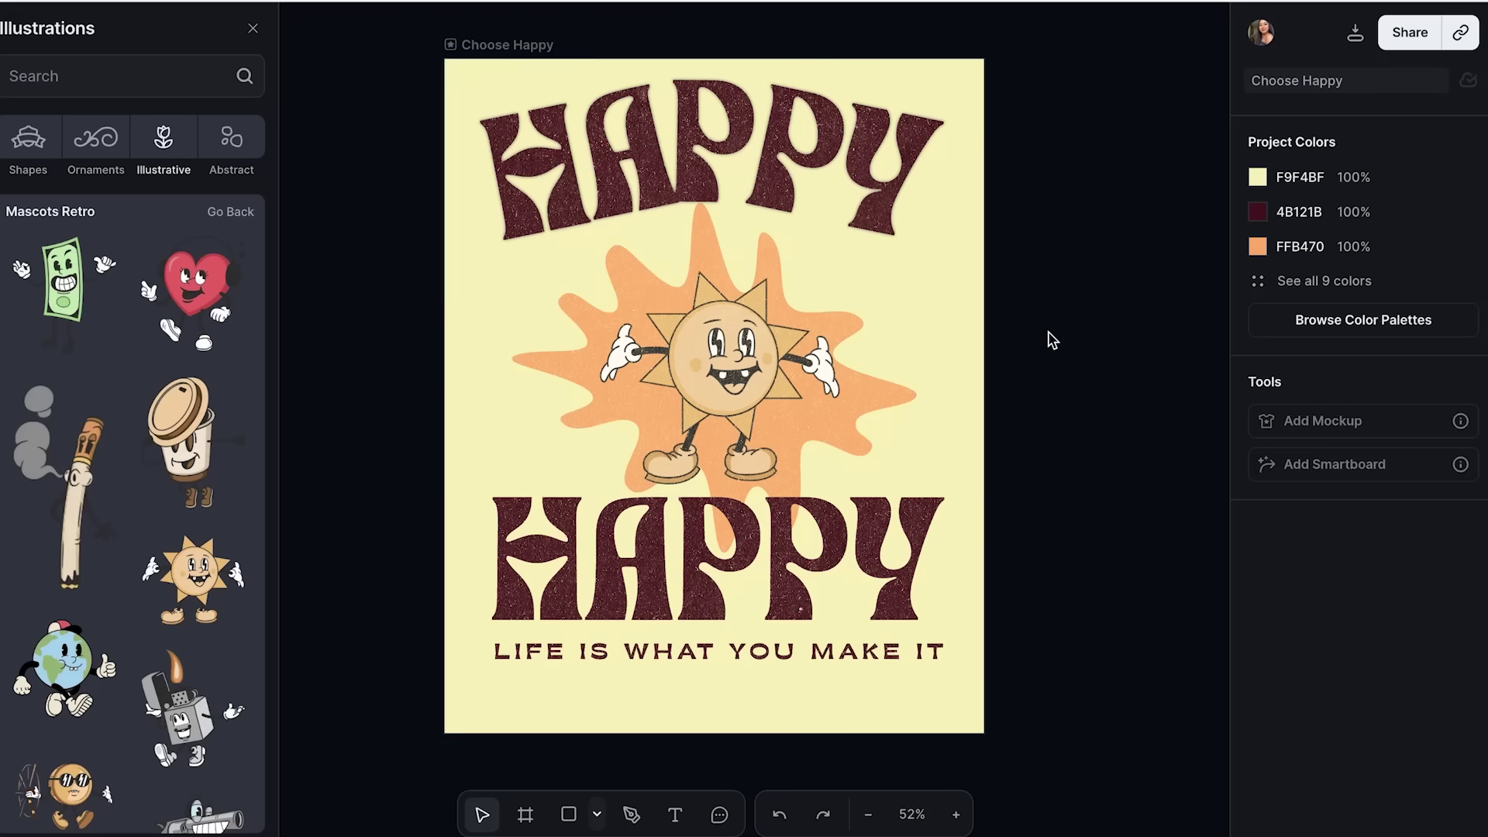
{"action": "left_click", "coordinate": [681, 172]}
{"action": "left_click", "coordinate": [1027, 293]}
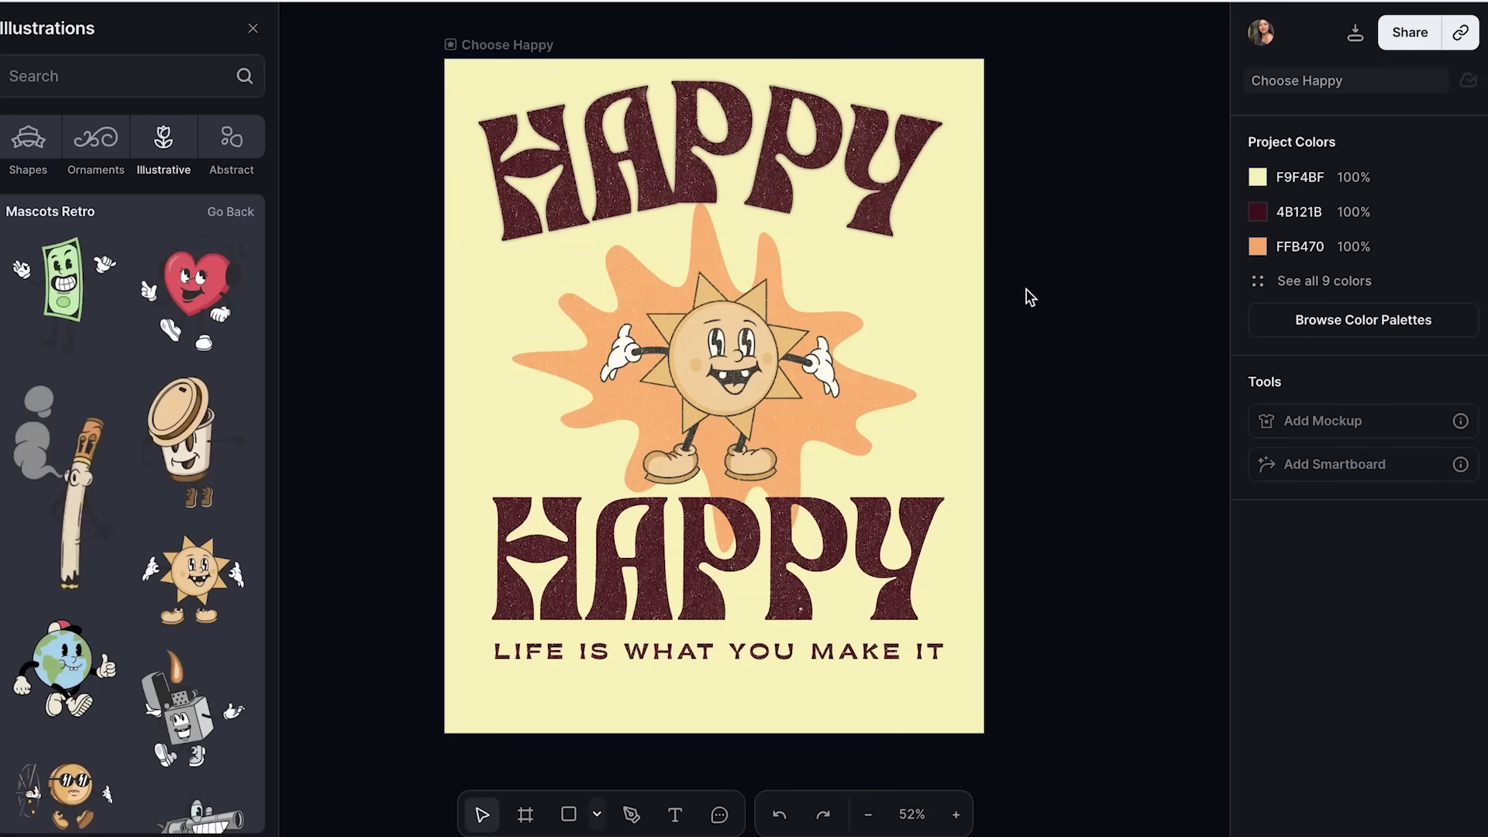
{"action": "left_click", "coordinate": [770, 155]}
{"action": "left_click", "coordinate": [1050, 246]}
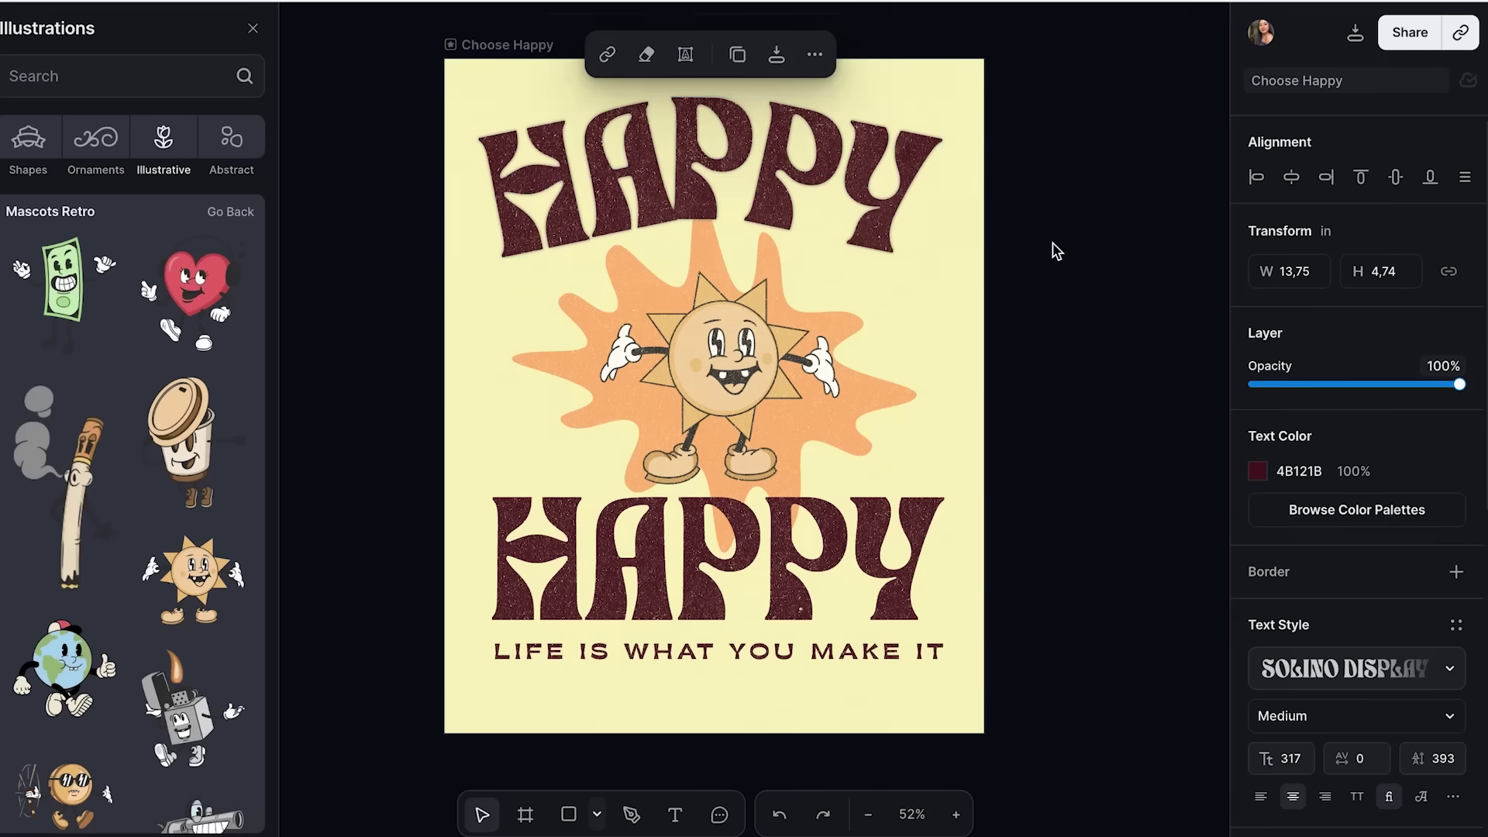
{"action": "left_click", "coordinate": [792, 195]}
{"action": "left_click", "coordinate": [1033, 328]}
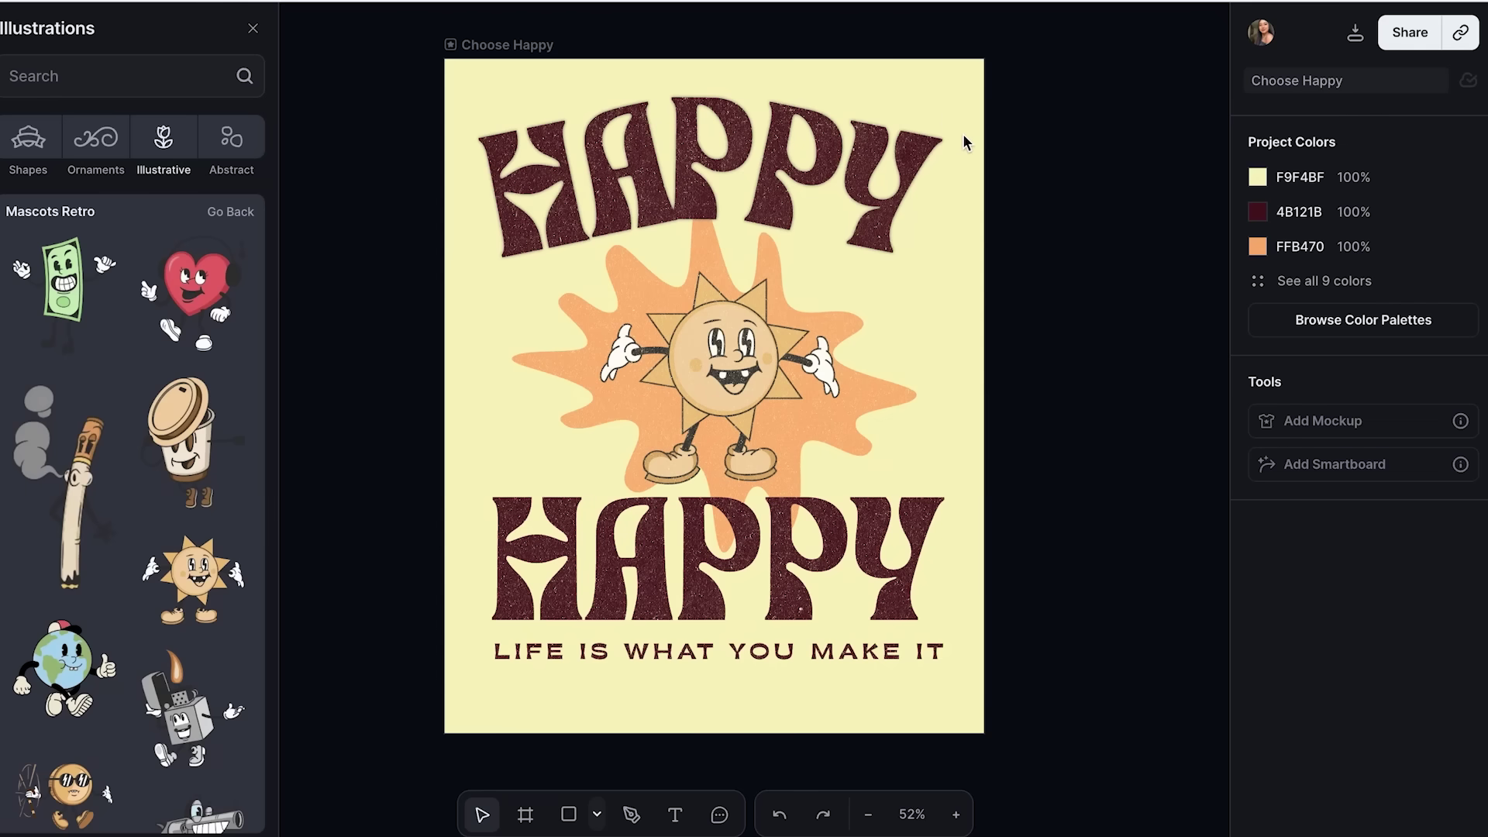
Step: Enlarge the sun mascot to about 8.45 wide and centre it between the HAPPY words
{"action": "left_click", "coordinate": [719, 348]}
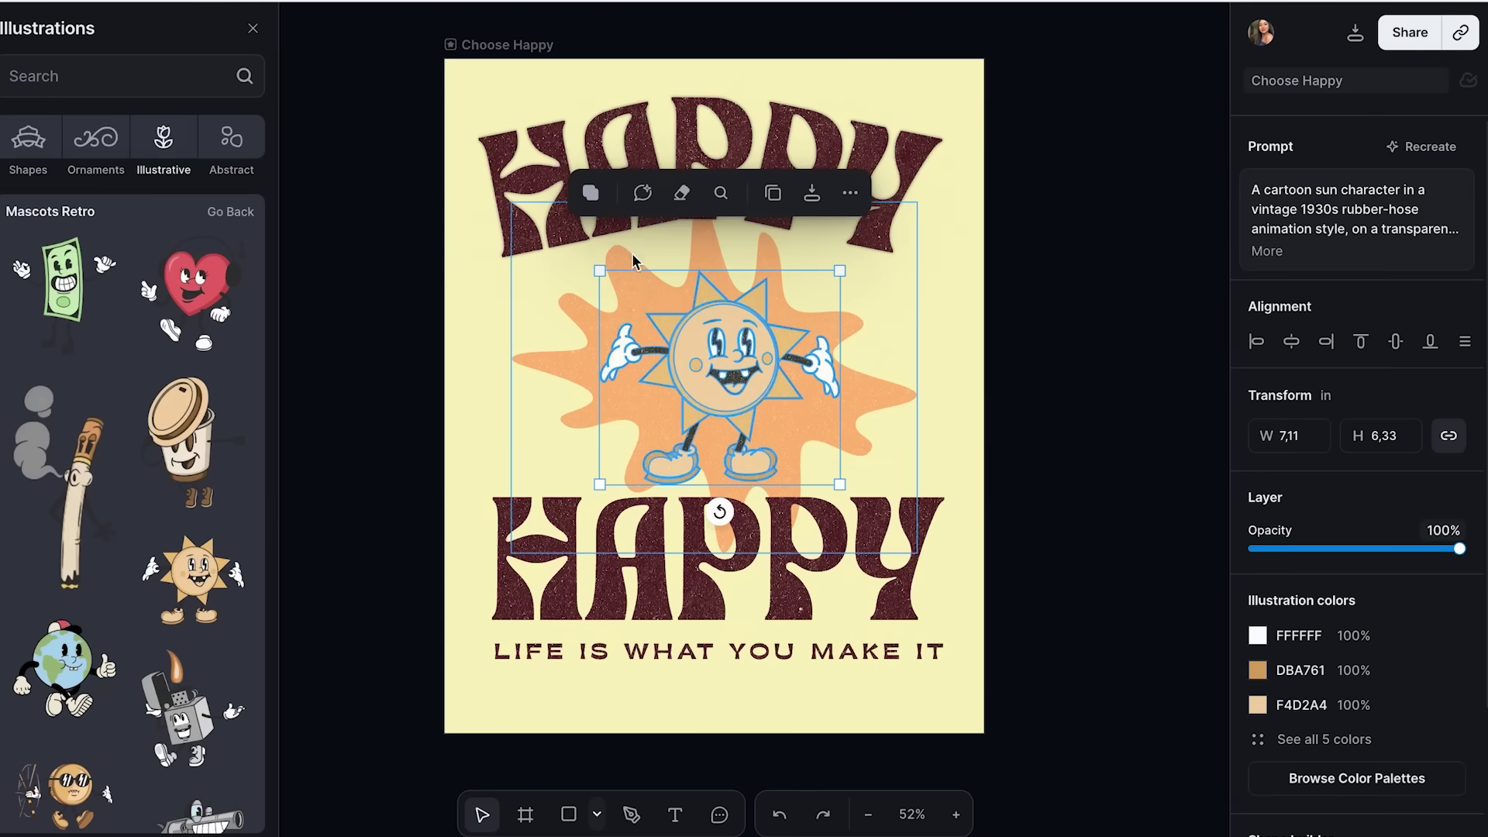
{"action": "left_click_drag", "start_coordinate": [599, 270], "coordinate": [554, 231]}
{"action": "left_click_drag", "start_coordinate": [723, 366], "coordinate": [733, 370]}
{"action": "left_click", "coordinate": [1046, 339]}
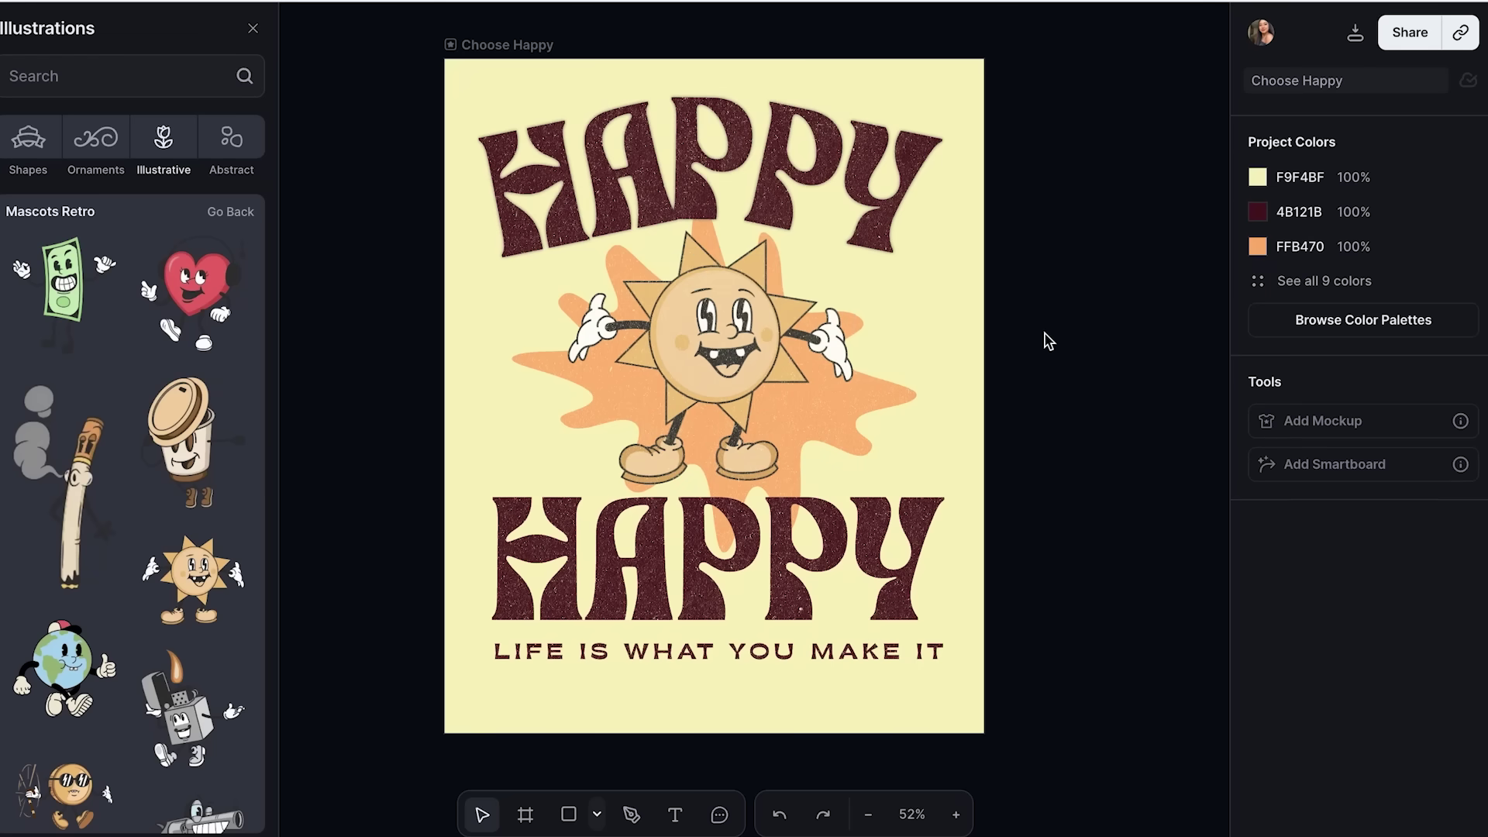
Step: Step the selection between the top and bottom HAPPY text groups, then clear it
{"action": "left_click", "coordinate": [917, 227]}
{"action": "scroll", "coordinate": [1376, 612], "scroll_direction": "down", "scroll_amount": 5}
{"action": "key", "text": "Tab"}
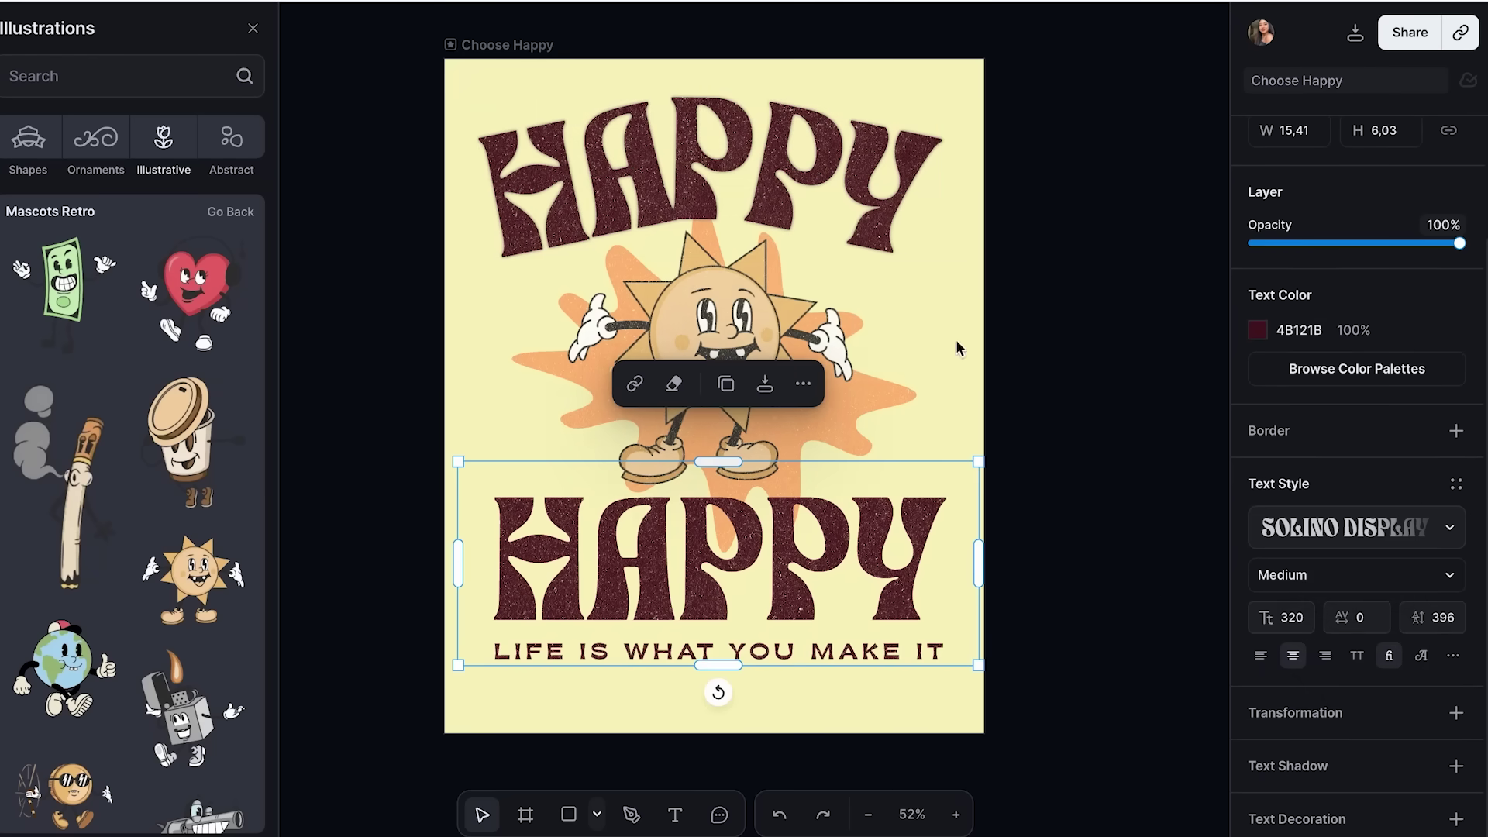
{"action": "key", "text": "shift+Tab"}
{"action": "key", "text": "Escape"}
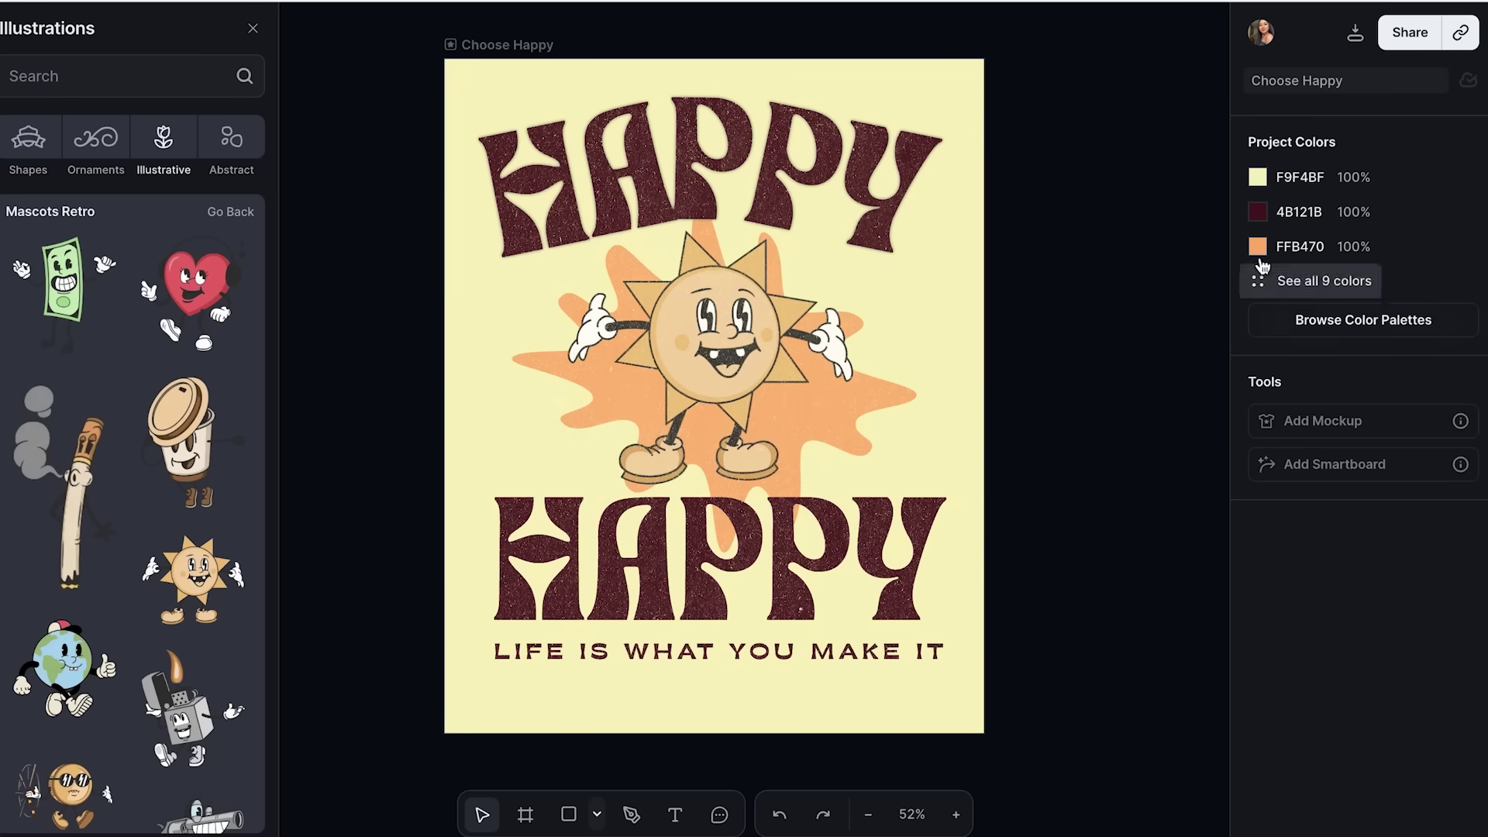
Step: Browse the colour palette list, previewing palettes on the Happy design
{"action": "left_click", "coordinate": [1325, 332]}
{"action": "scroll", "coordinate": [1330, 535], "scroll_direction": "down", "scroll_amount": 2}
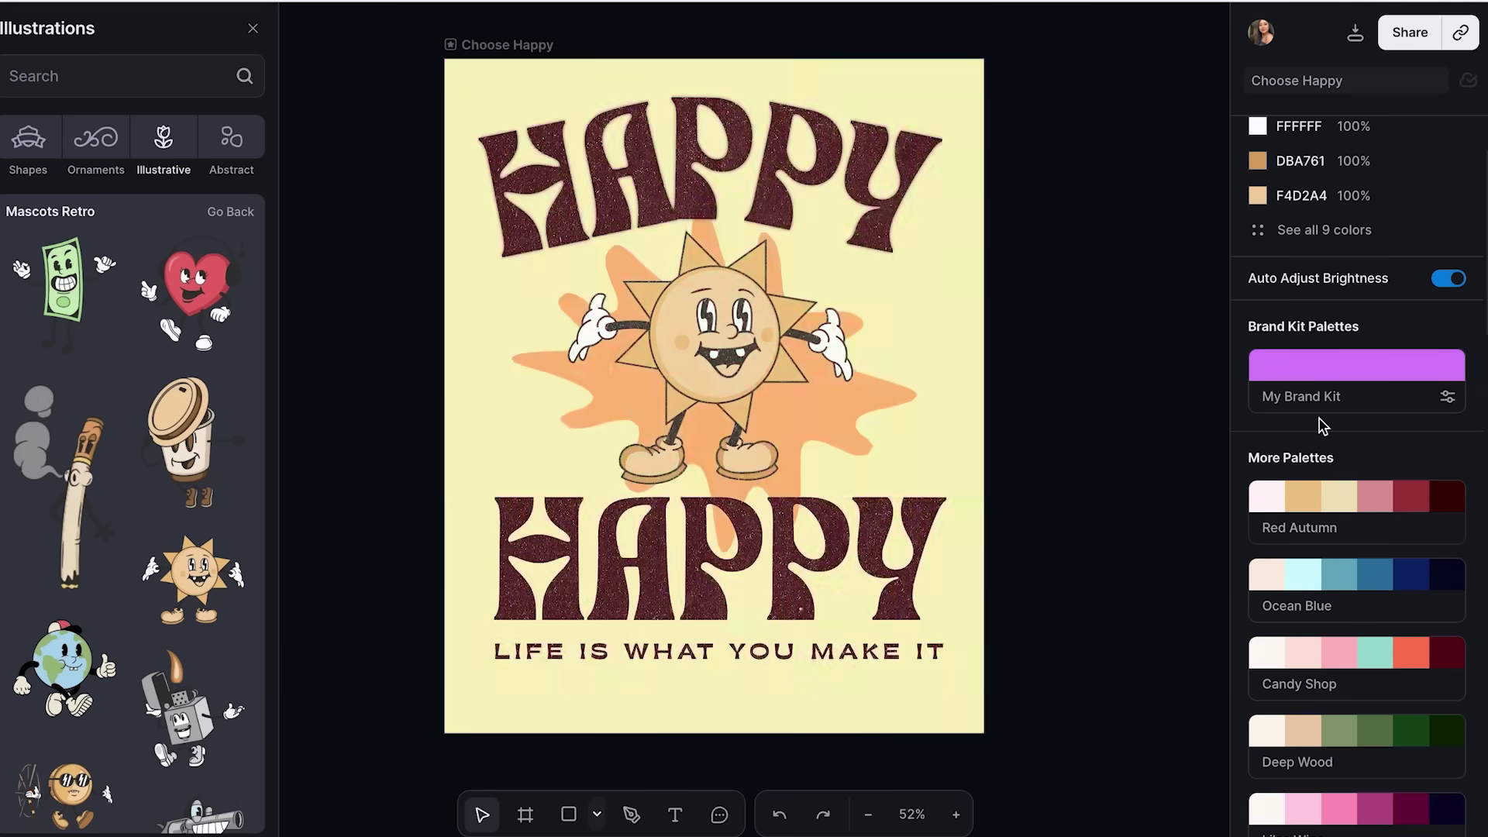
{"action": "scroll", "coordinate": [1339, 505], "scroll_direction": "down", "scroll_amount": 1}
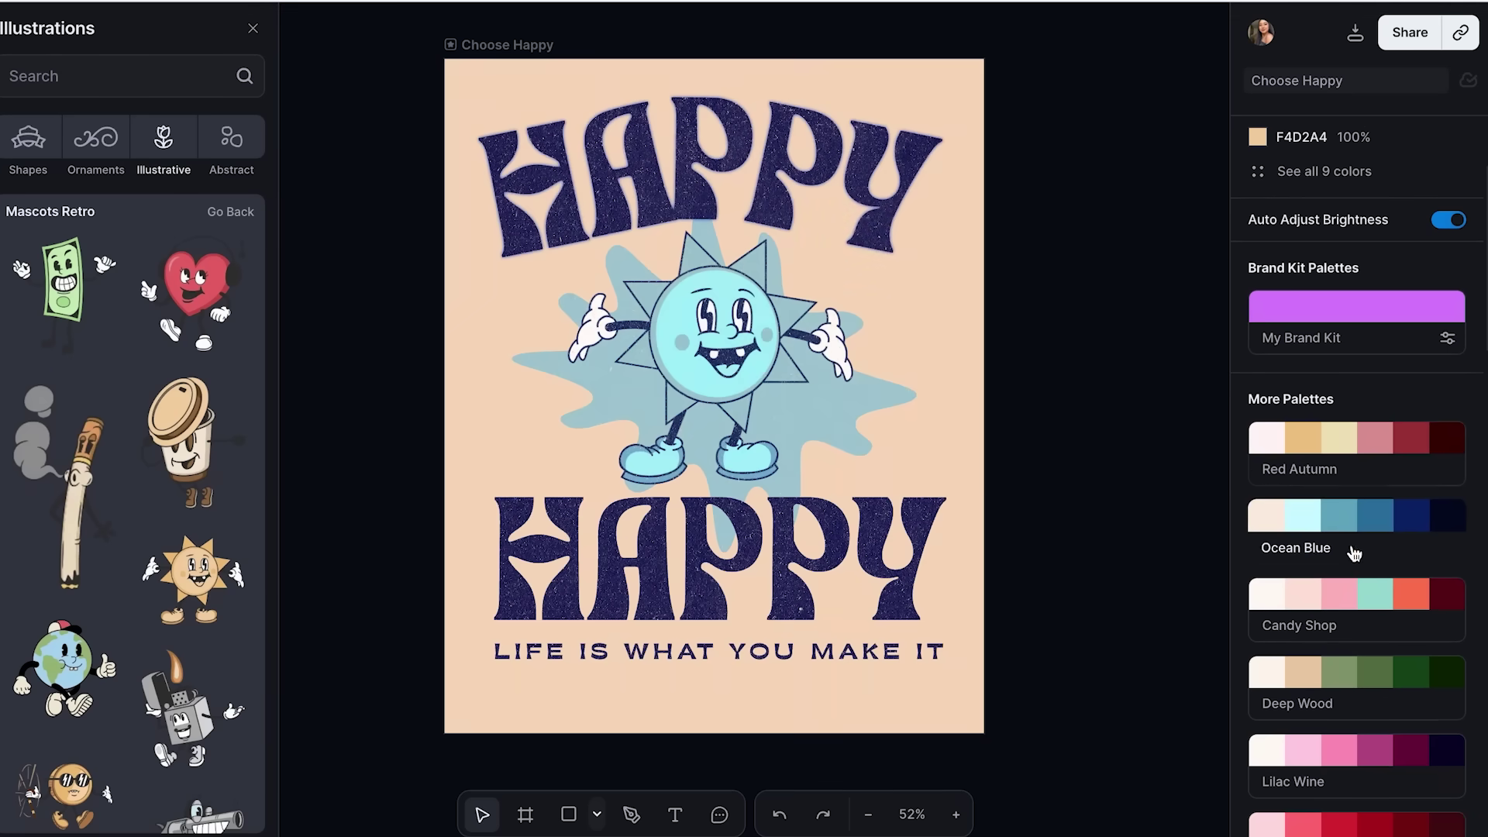
{"action": "scroll", "coordinate": [1359, 676], "scroll_direction": "down", "scroll_amount": 2}
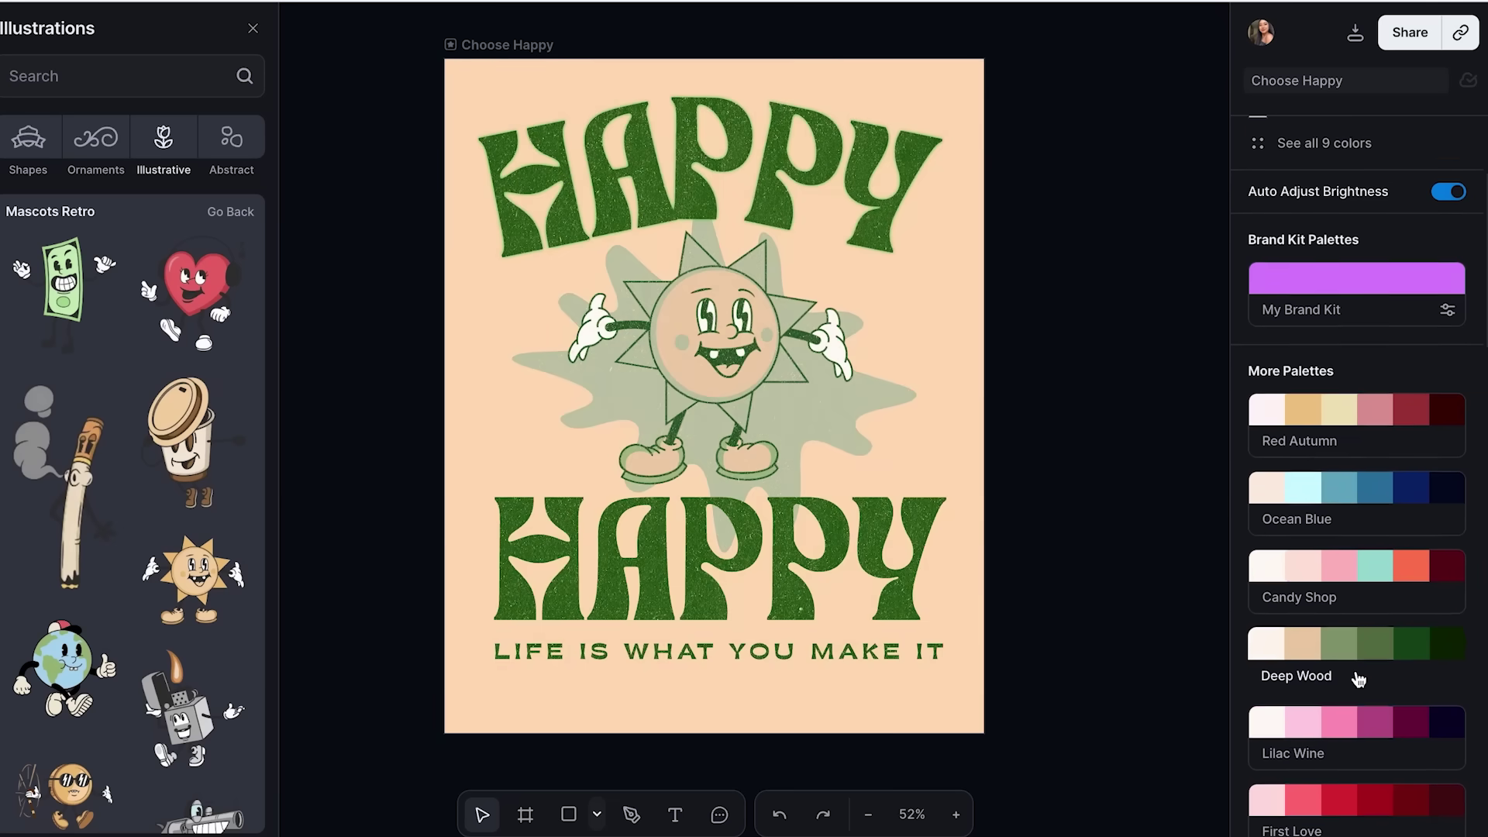
{"action": "scroll", "coordinate": [1360, 744], "scroll_direction": "down", "scroll_amount": 4}
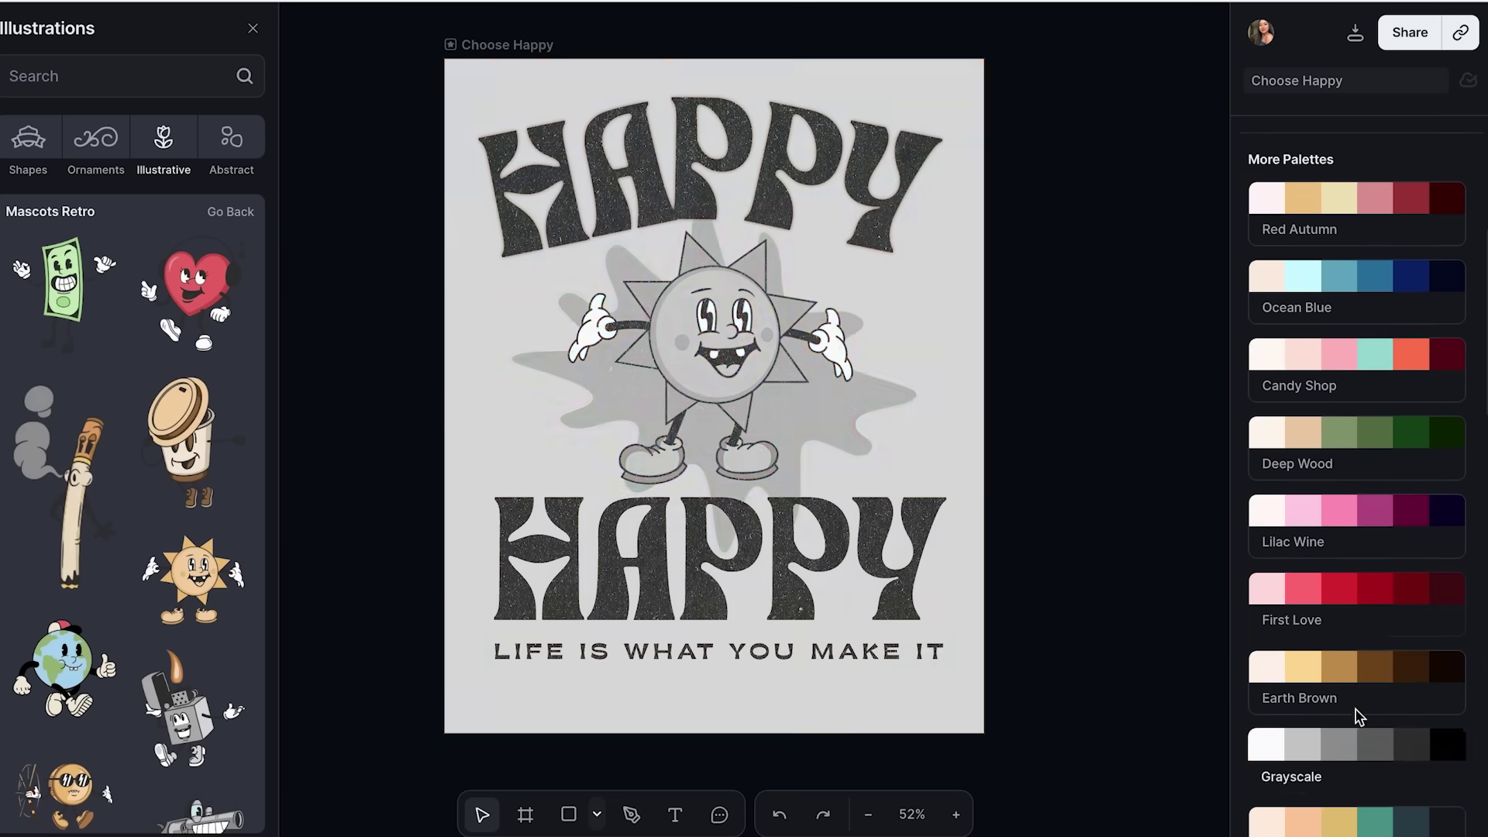
{"action": "scroll", "coordinate": [1347, 679], "scroll_direction": "down", "scroll_amount": 1}
{"action": "scroll", "coordinate": [1347, 679], "scroll_direction": "down", "scroll_amount": 2}
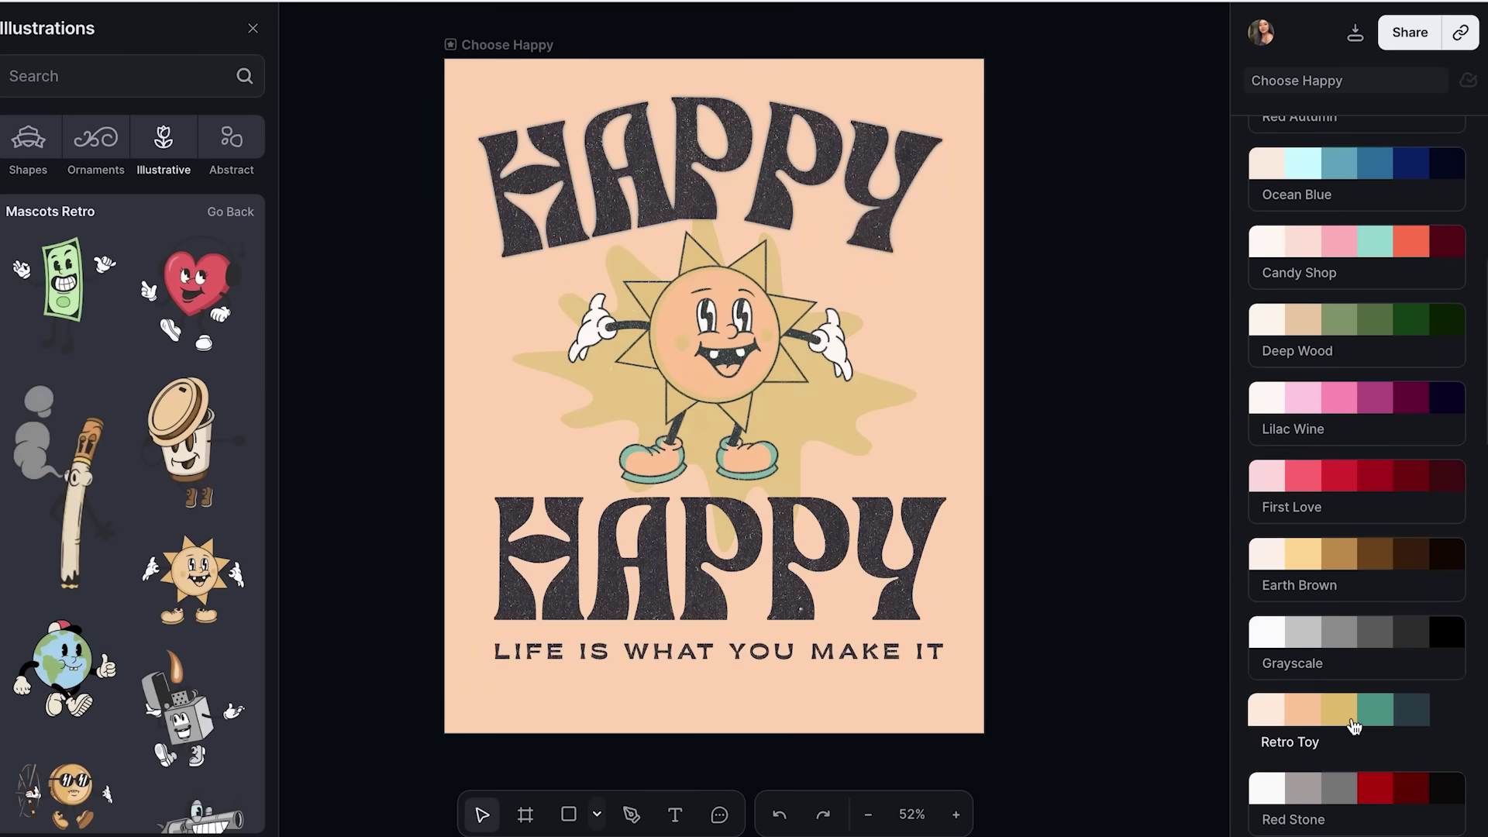
{"action": "scroll", "coordinate": [1341, 667], "scroll_direction": "down", "scroll_amount": 3}
{"action": "scroll", "coordinate": [1332, 666], "scroll_direction": "down", "scroll_amount": 5}
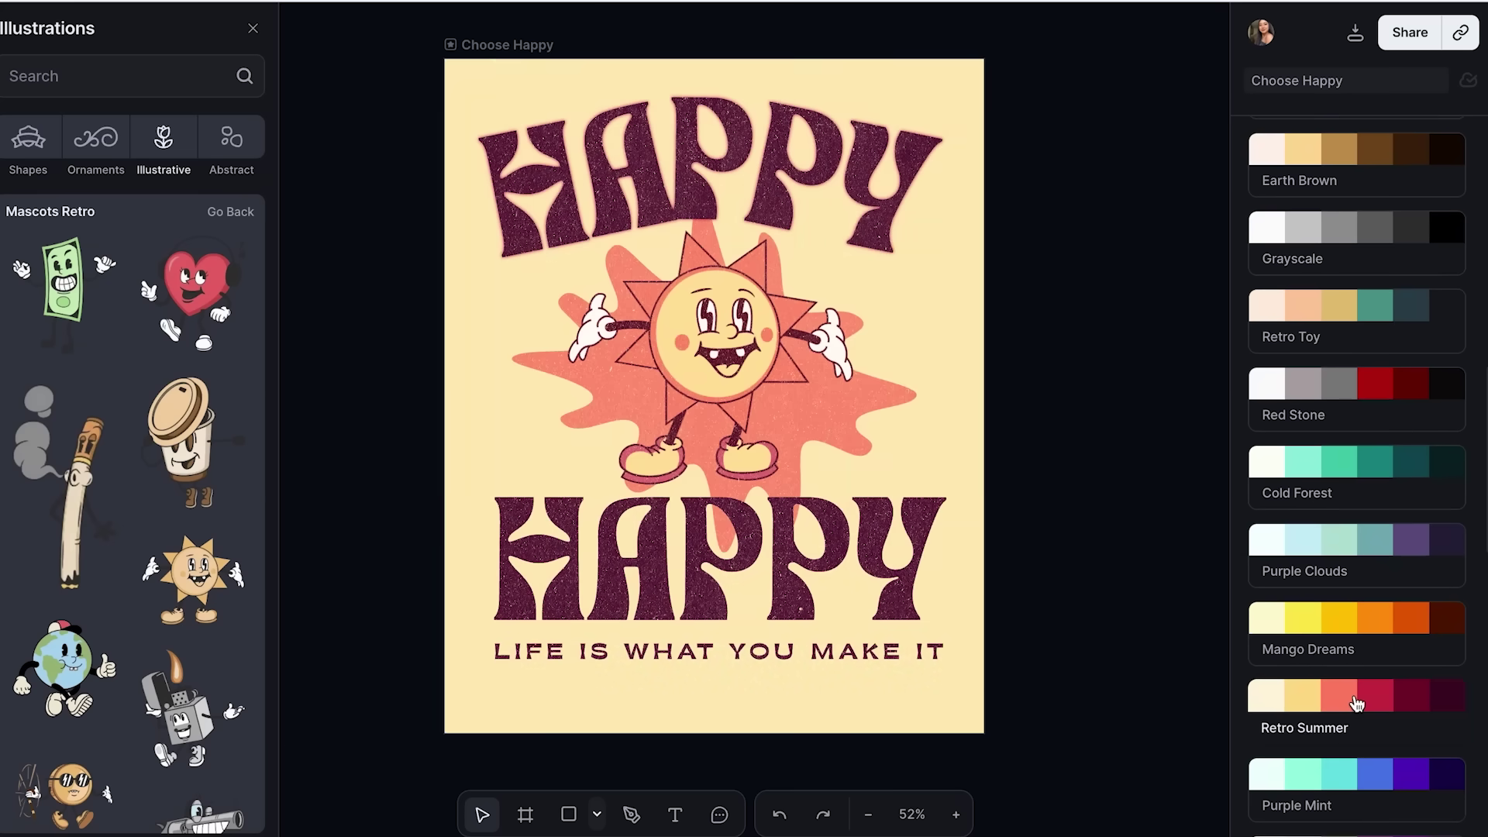
{"action": "scroll", "coordinate": [1356, 703], "scroll_direction": "down", "scroll_amount": 20}
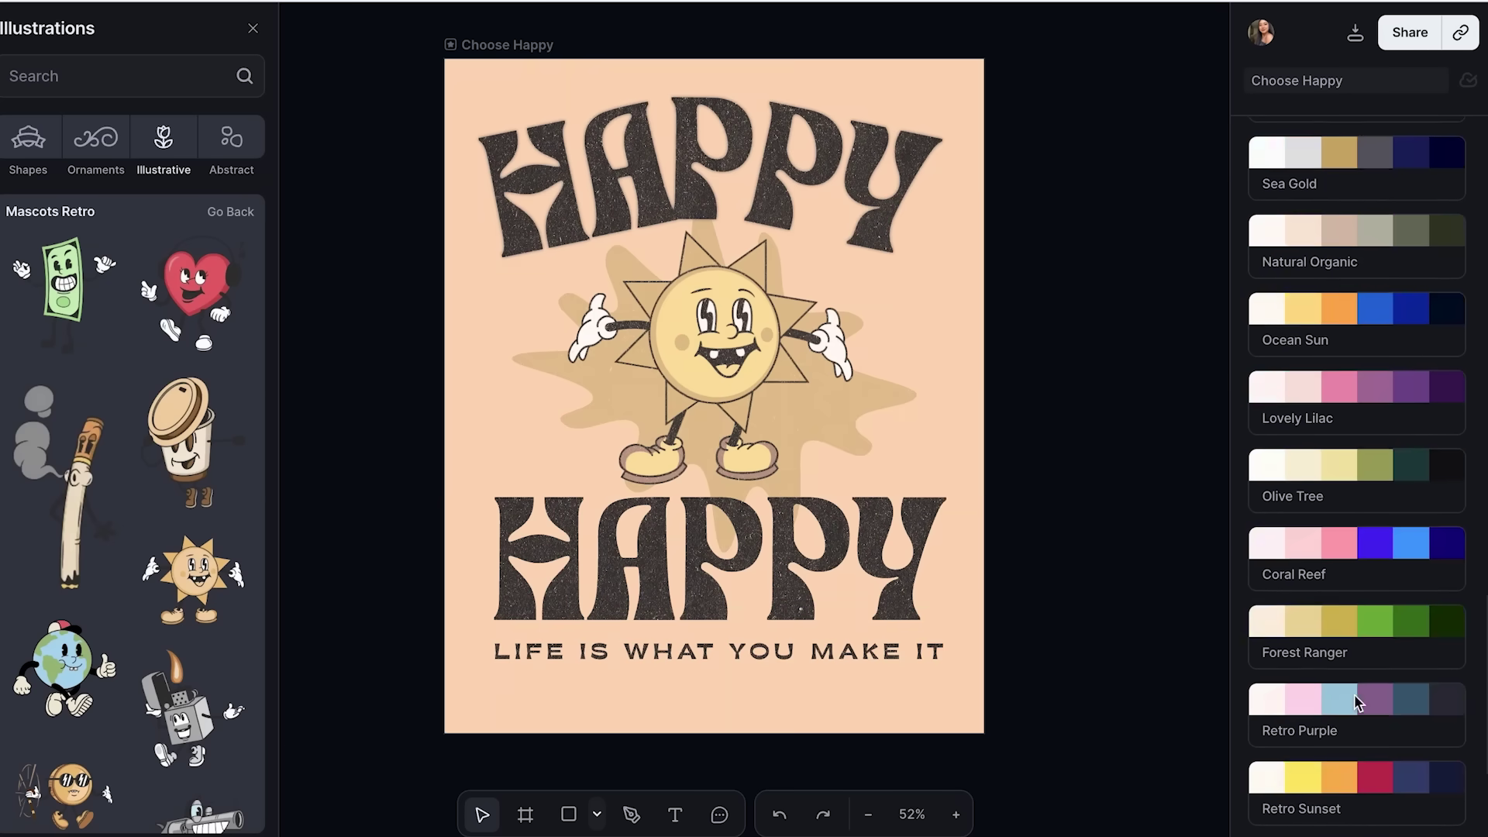
{"action": "scroll", "coordinate": [1352, 690], "scroll_direction": "up", "scroll_amount": 20}
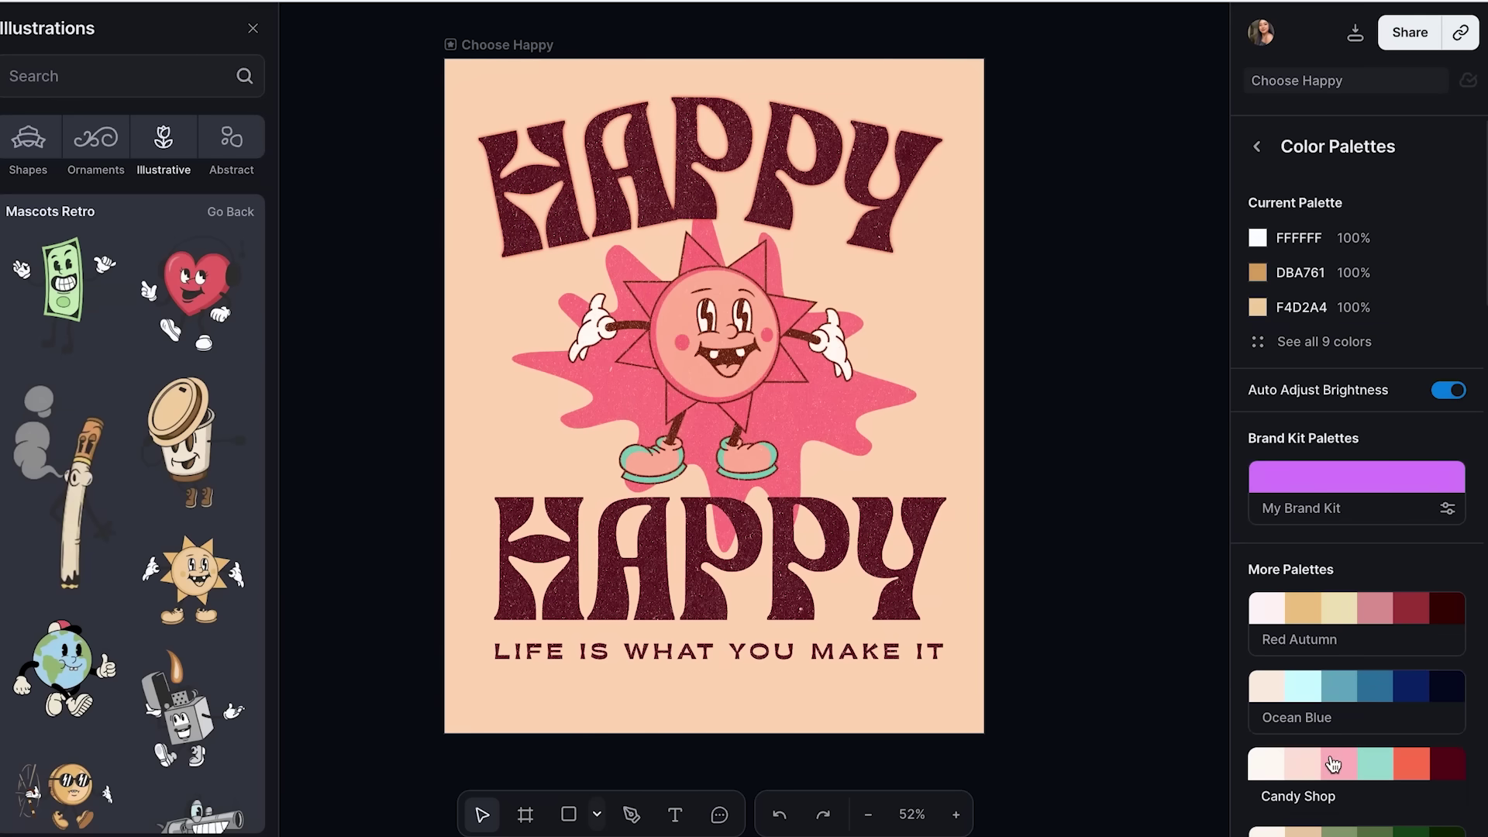
{"action": "scroll", "coordinate": [1325, 654], "scroll_direction": "down", "scroll_amount": 3}
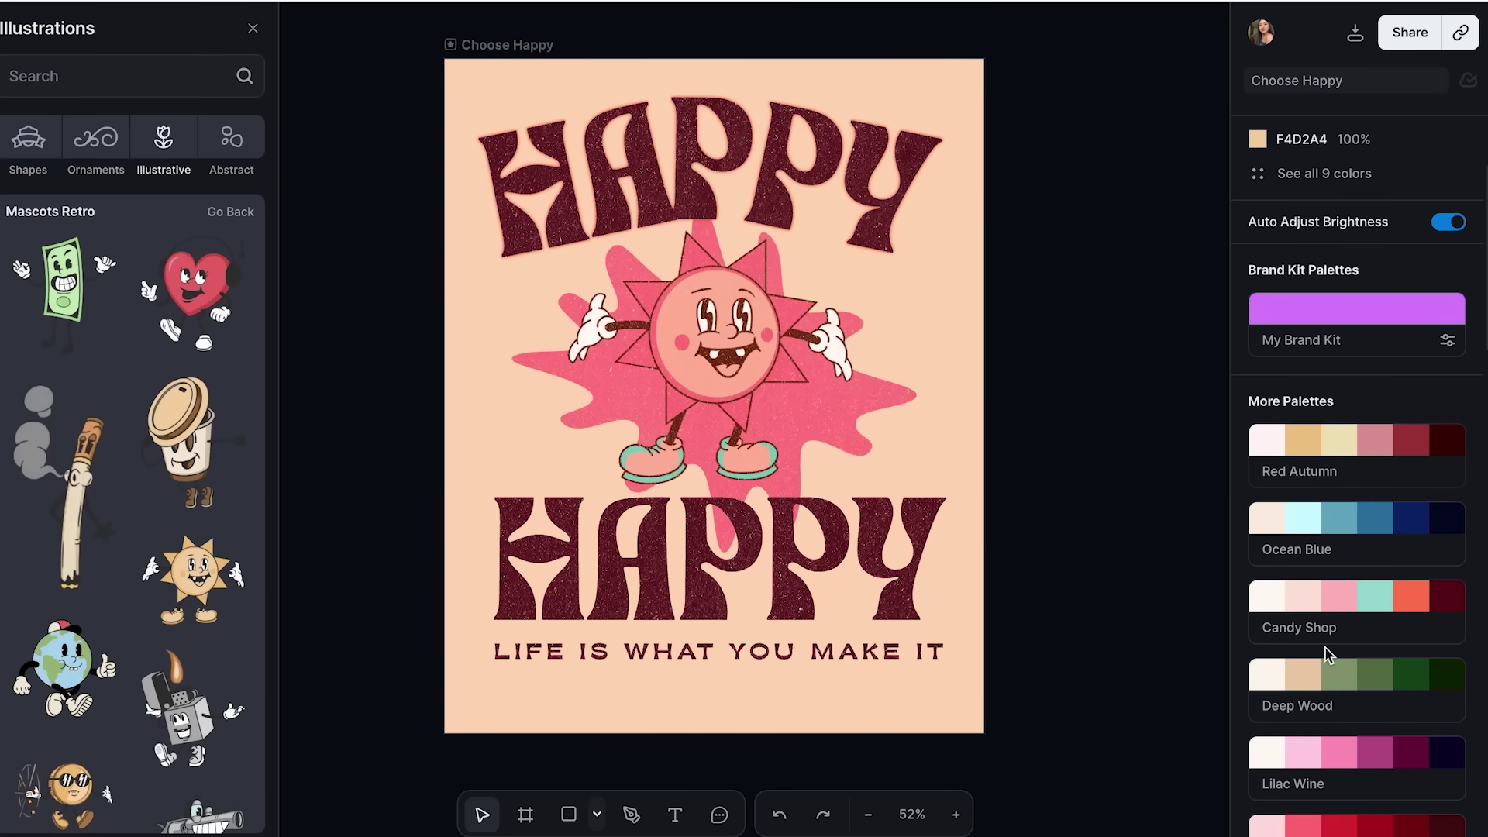
Step: Apply the Red Autumn palette for a pink FFB9B9 background and maroon lettering
{"action": "left_click", "coordinate": [1315, 453]}
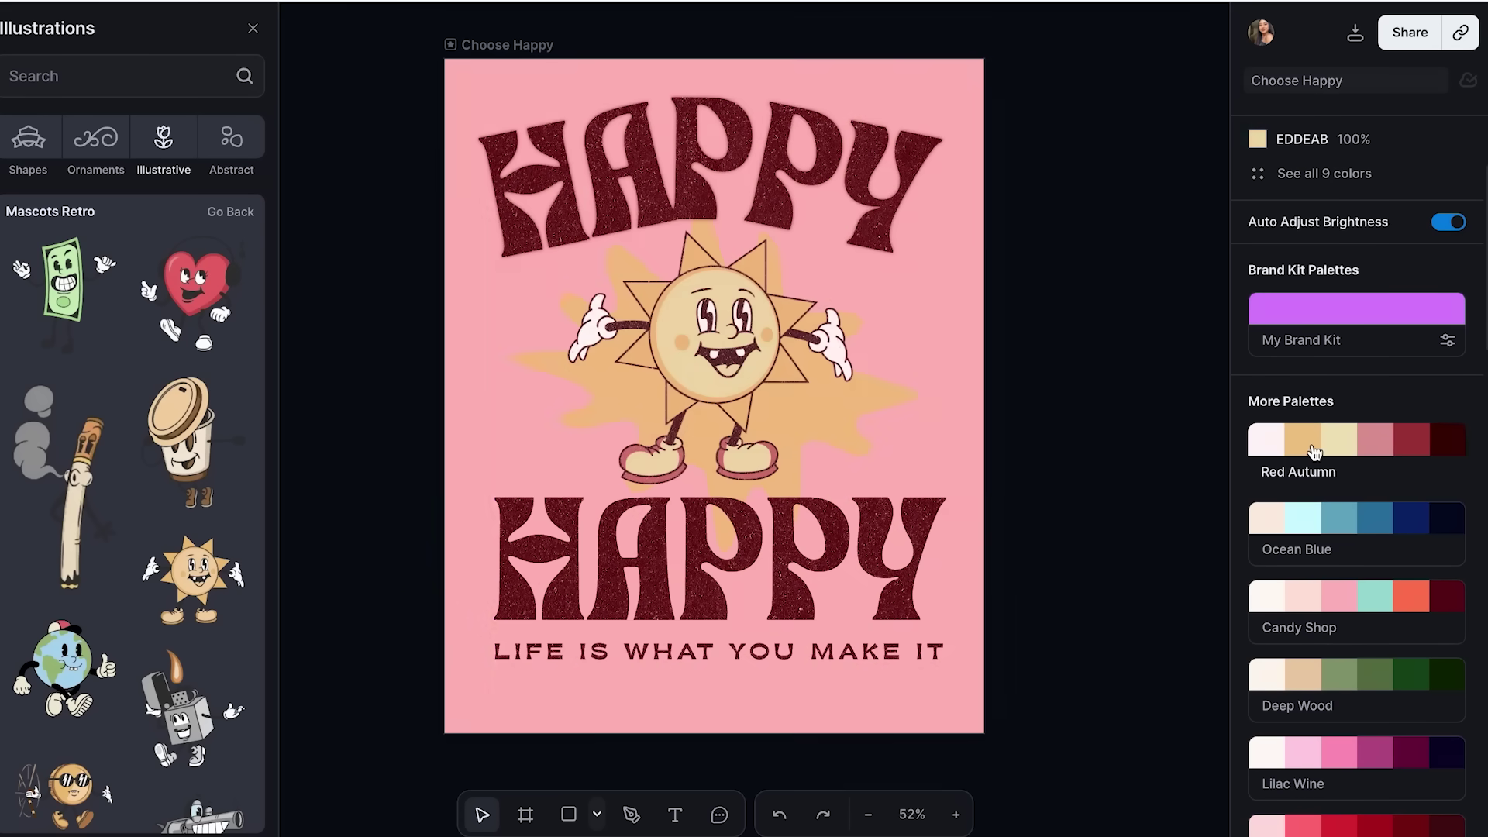
{"action": "scroll", "coordinate": [1291, 333], "scroll_direction": "up", "scroll_amount": 3}
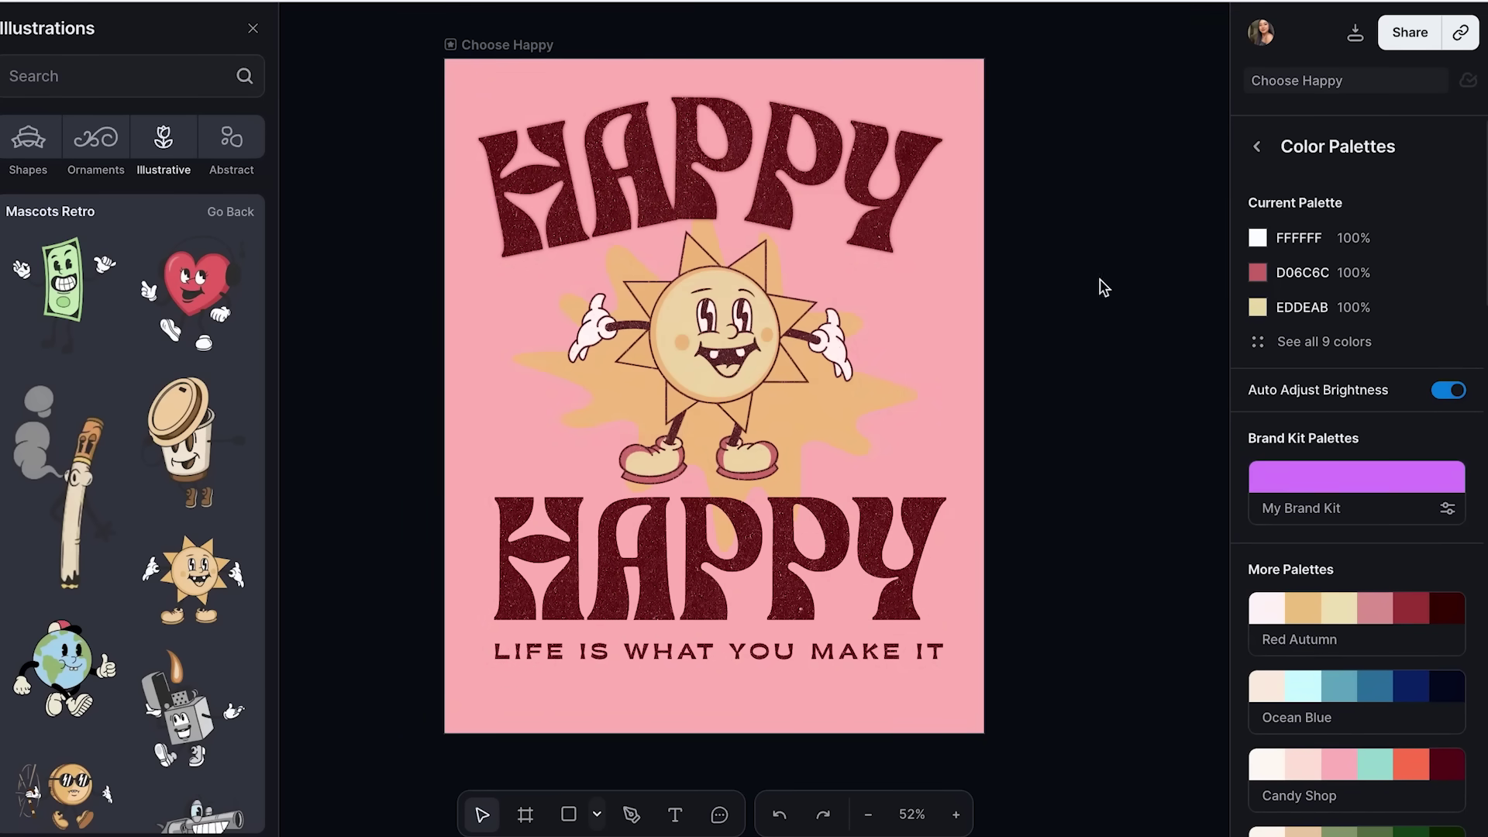
{"action": "left_click", "coordinate": [1256, 147]}
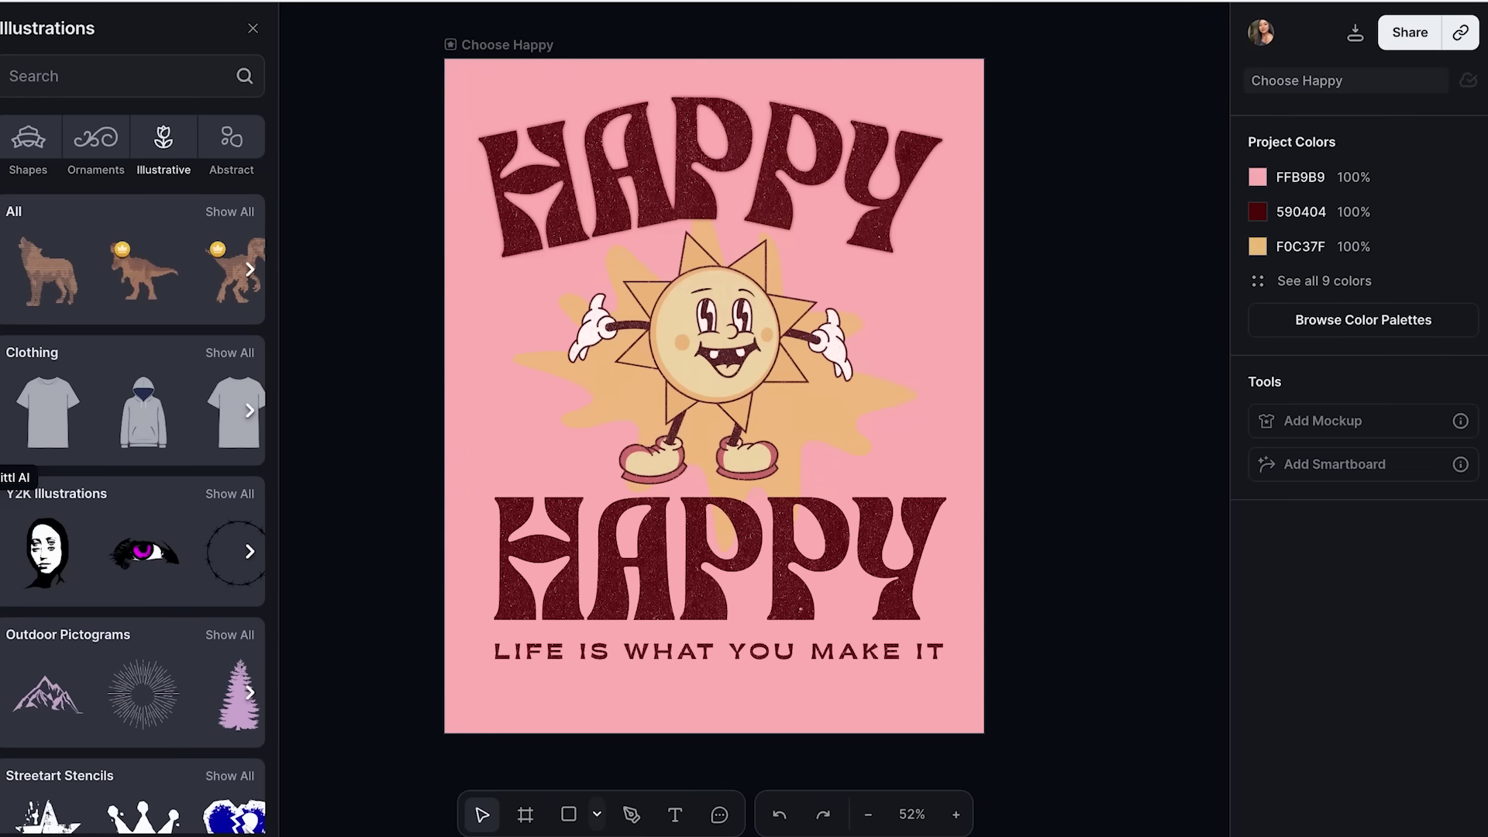
Step: In Kittl AI, review the available image generation models and keep the current one
{"action": "left_click", "coordinate": [1, 478]}
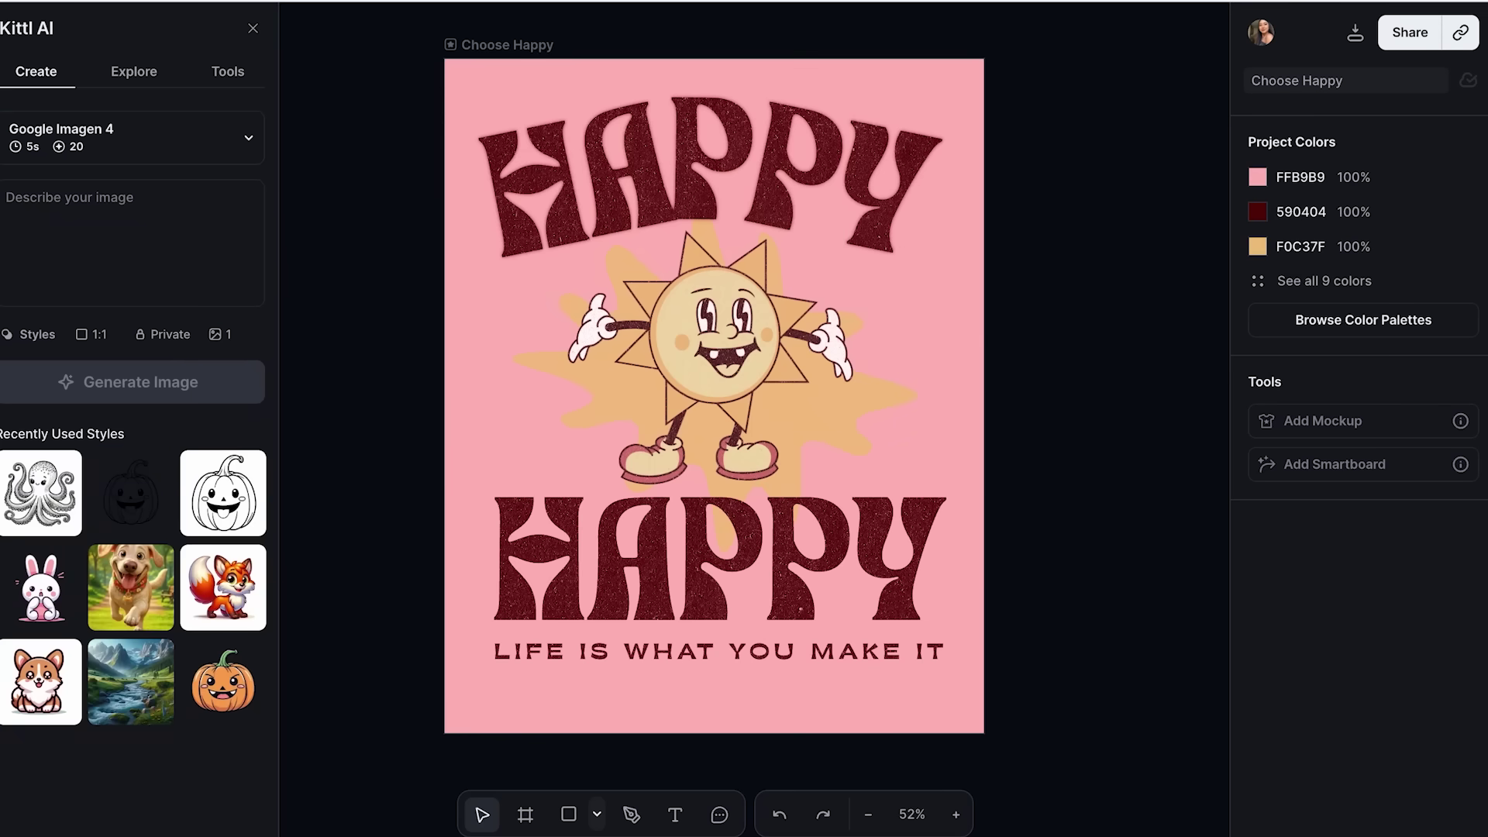
{"action": "left_click", "coordinate": [165, 151]}
{"action": "scroll", "coordinate": [156, 386], "scroll_direction": "down", "scroll_amount": 8}
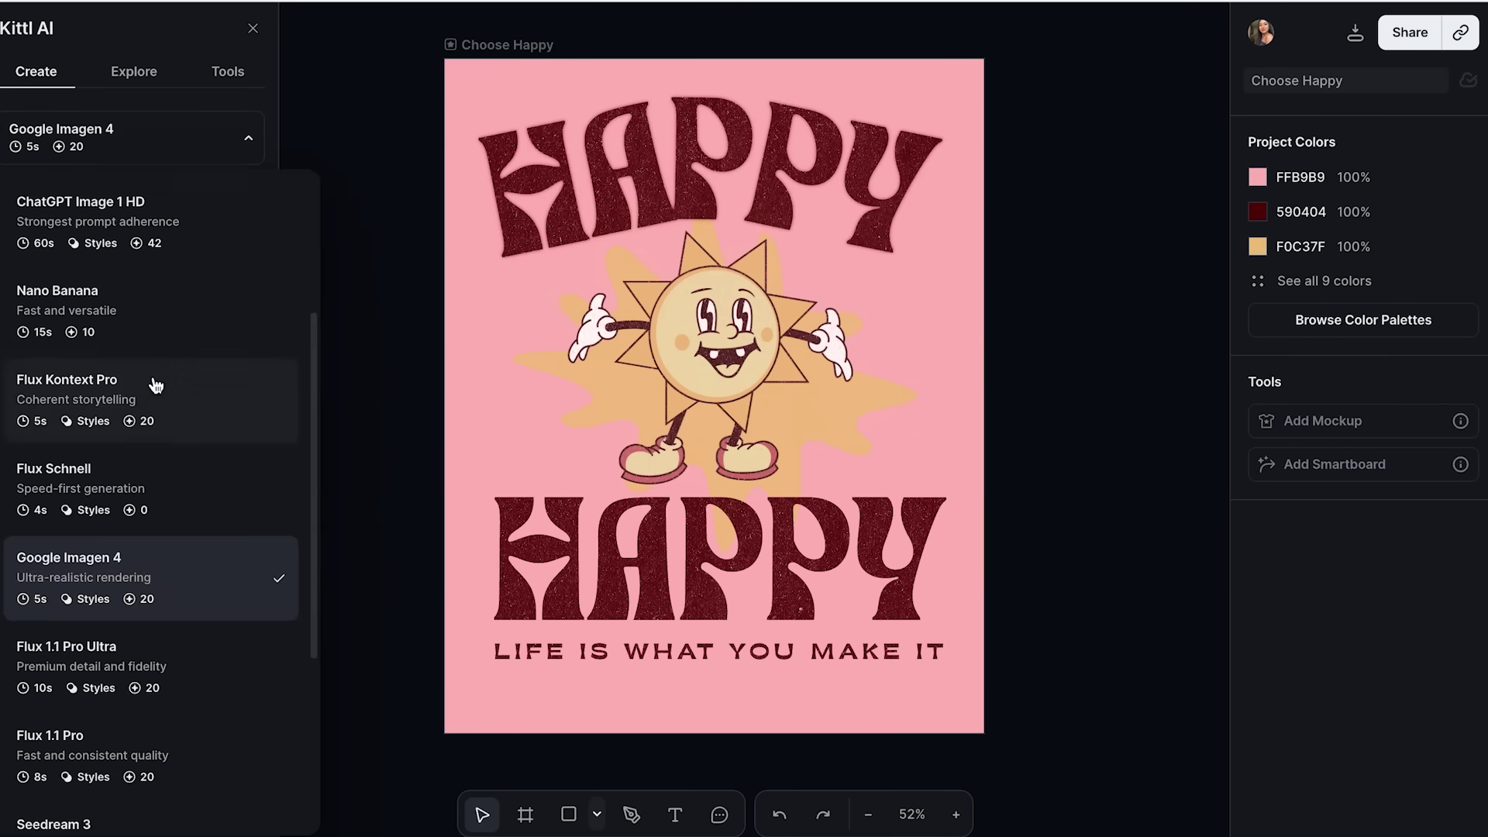
{"action": "scroll", "coordinate": [156, 385], "scroll_direction": "up", "scroll_amount": 3}
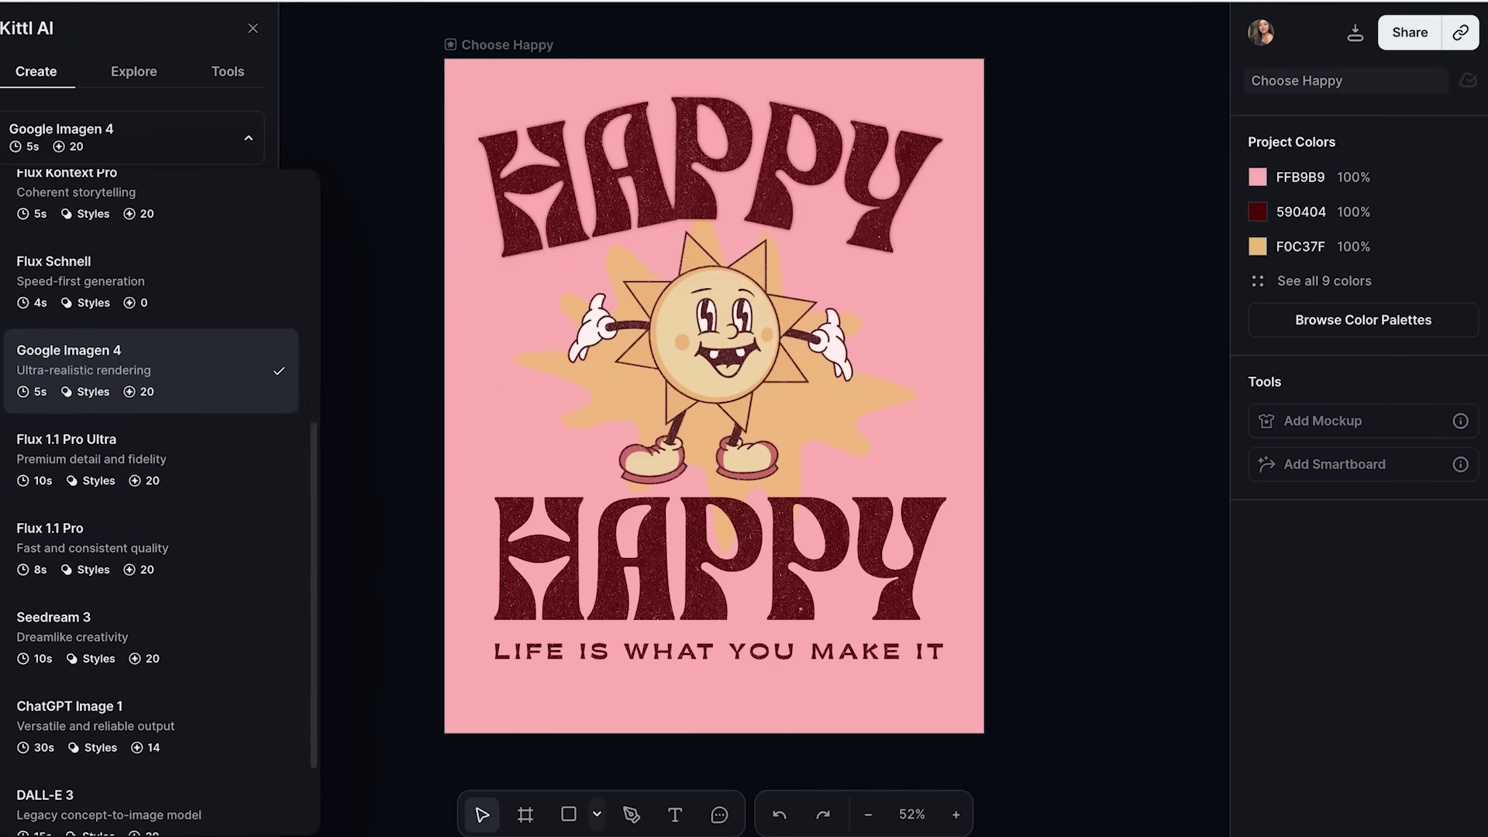
{"action": "left_click", "coordinate": [145, 381]}
Step: Choose the T-Shirt Graphic 2.0 image style from the featured styles
{"action": "left_click", "coordinate": [31, 334]}
{"action": "left_click", "coordinate": [31, 334]}
{"action": "scroll", "coordinate": [431, 445], "scroll_direction": "down", "scroll_amount": 3}
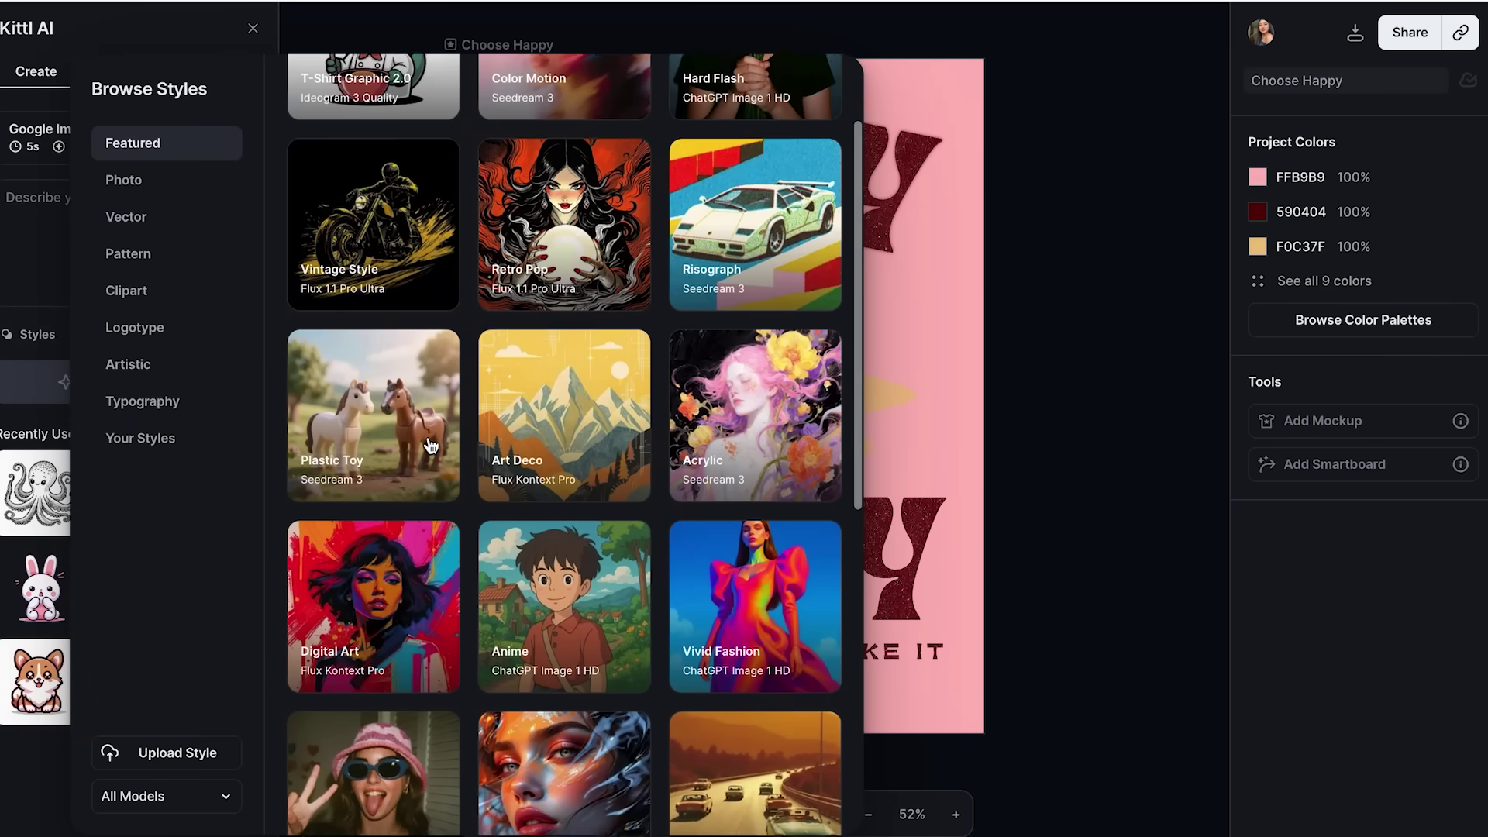
{"action": "scroll", "coordinate": [515, 431], "scroll_direction": "up", "scroll_amount": 3}
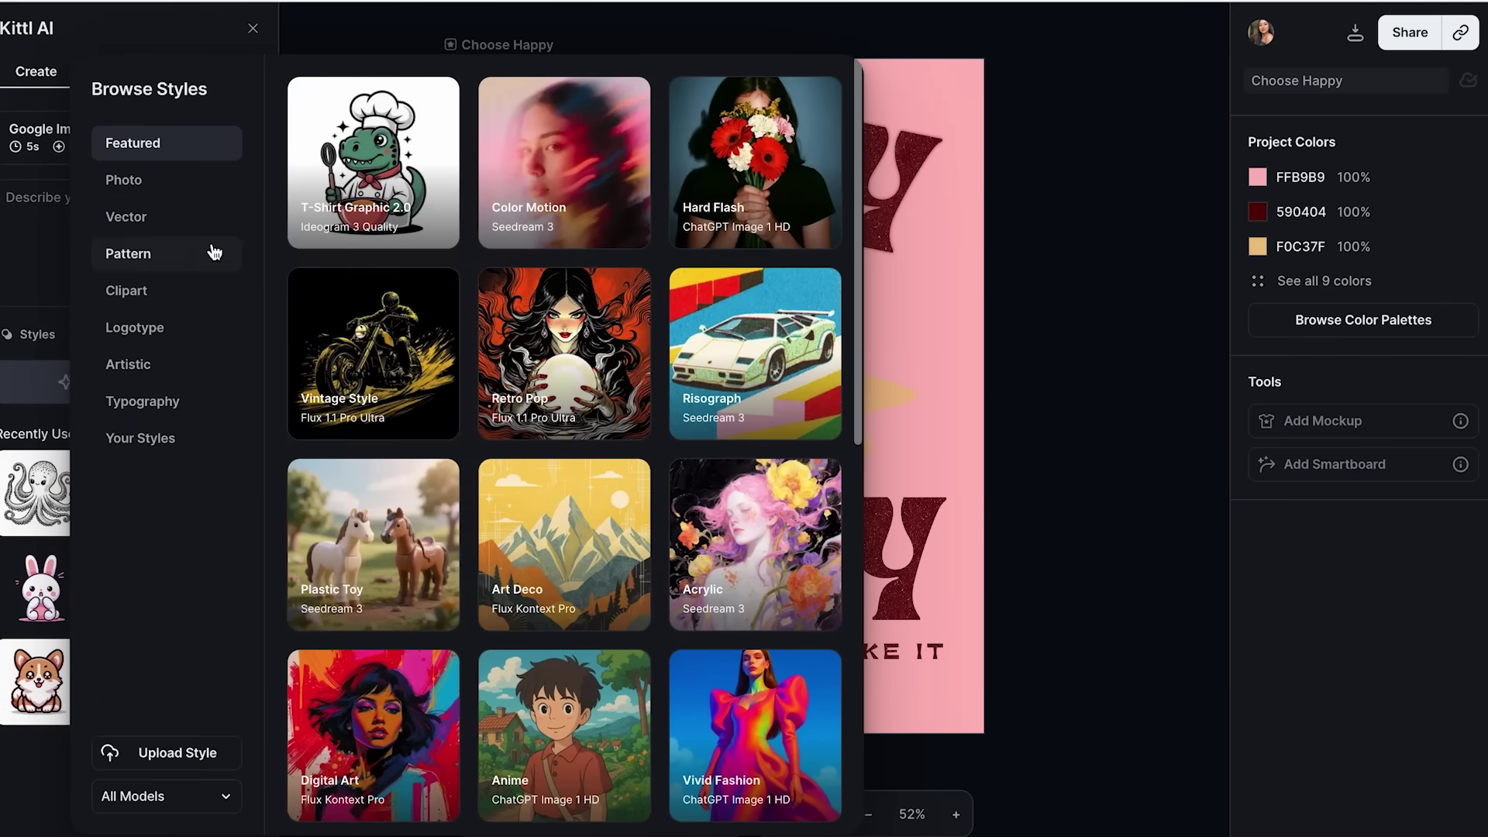
{"action": "left_click", "coordinate": [381, 161]}
Step: Enter the prompt 'cheerful sun with sunglasses' and check the aspect ratio options
{"action": "left_click", "coordinate": [109, 222]}
{"action": "type", "text": "cheerful sun with sunglasses"}
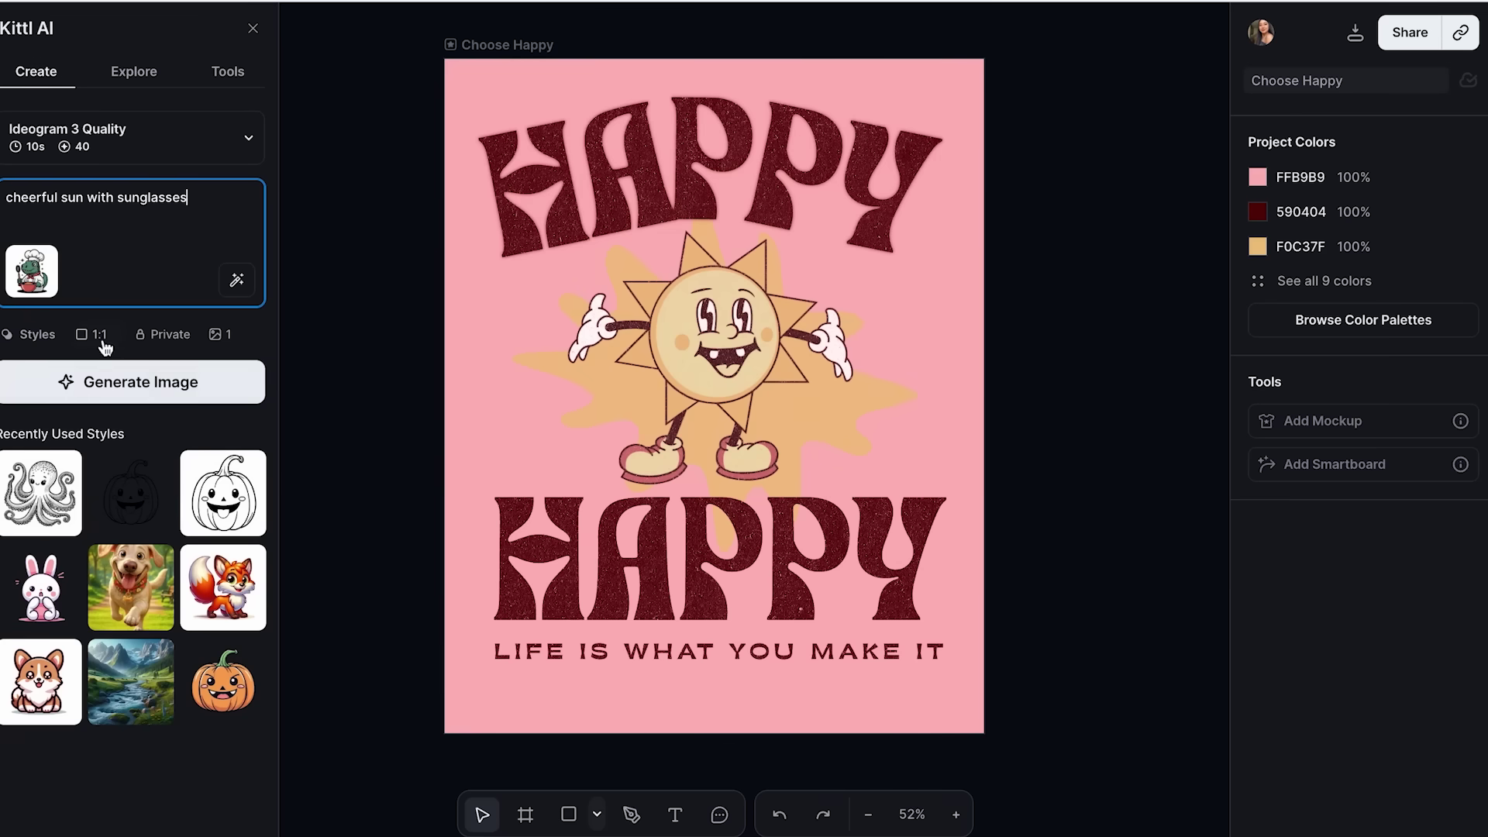
{"action": "left_click", "coordinate": [99, 335]}
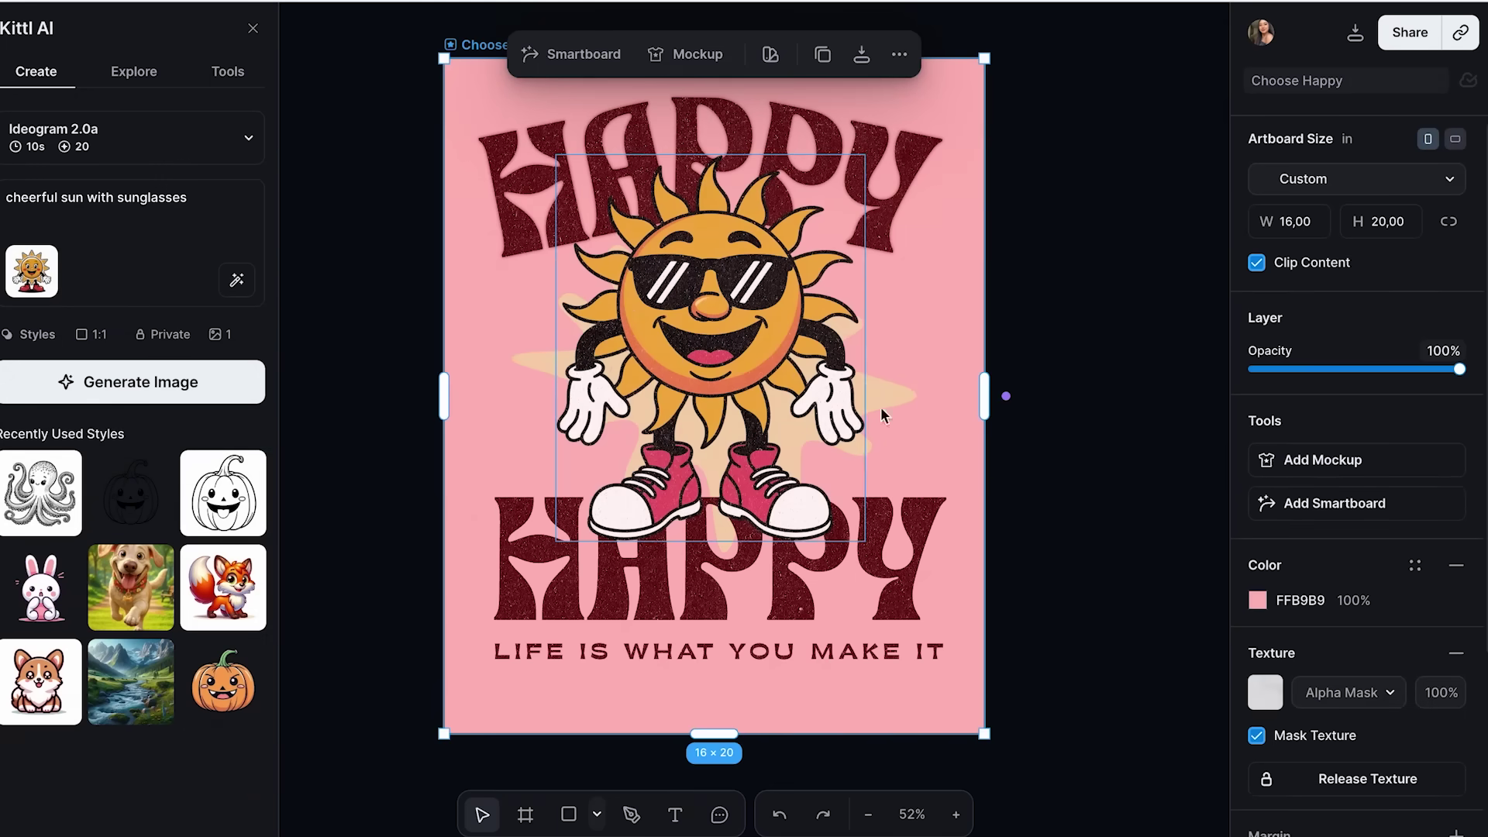
Step: Generate a Smartboard variation restyled in purple art deco, then review its prompt
{"action": "left_click", "coordinate": [1326, 504]}
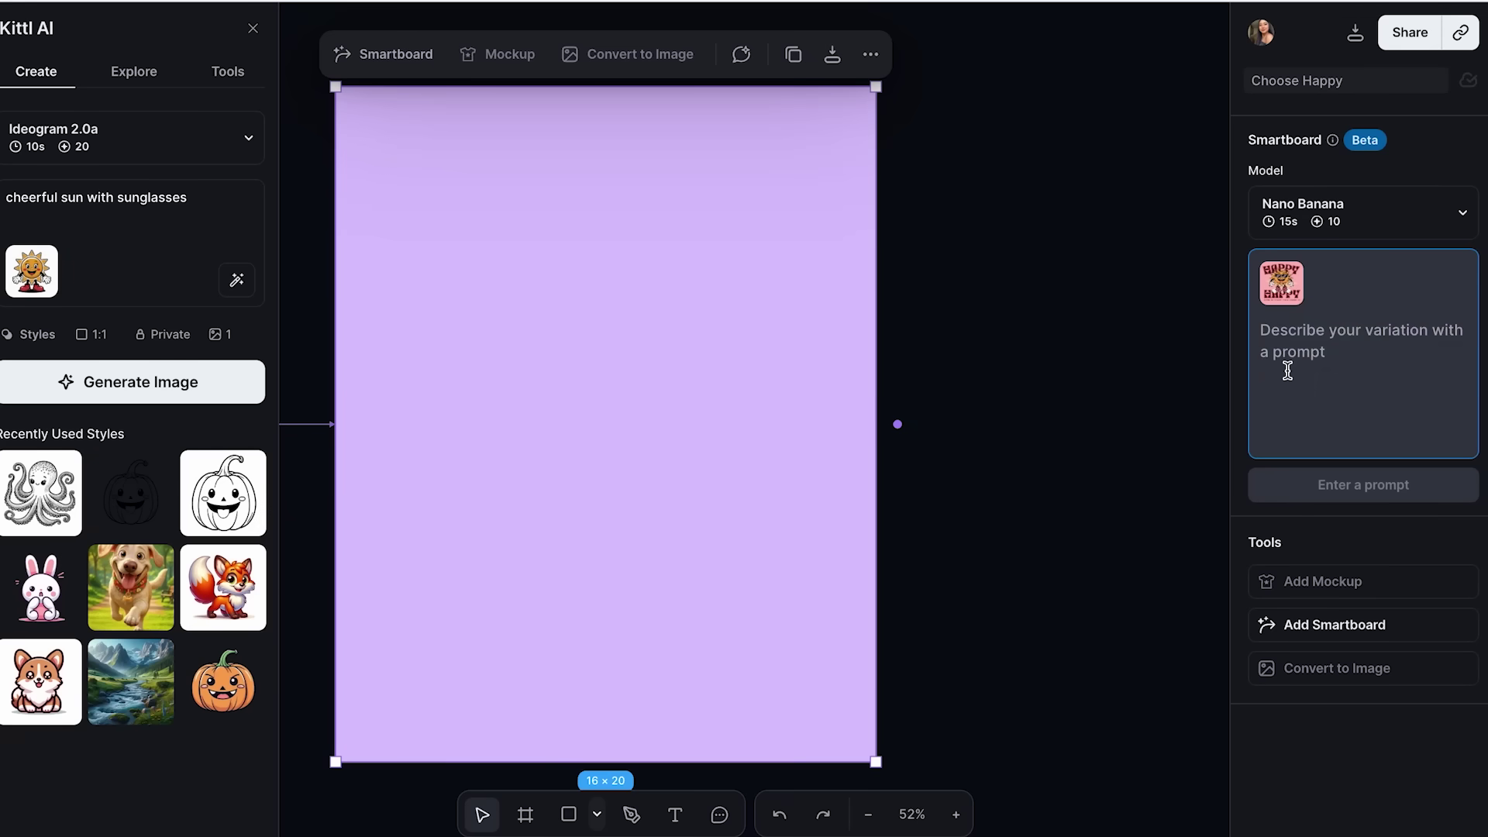
{"action": "type", "text": "Change the style to vintage"}
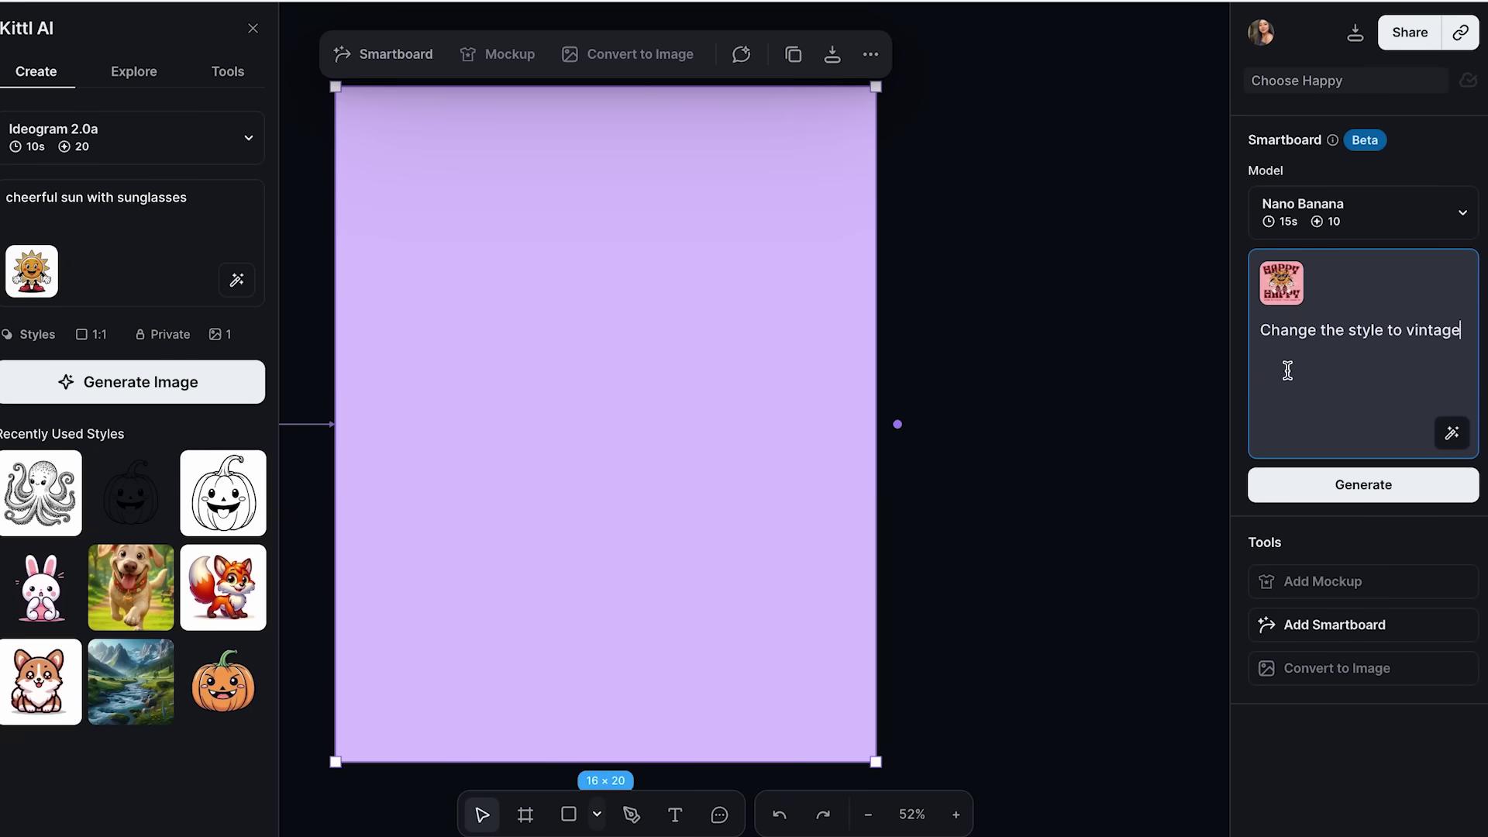
{"action": "scroll", "coordinate": [936, 415], "scroll_direction": "down", "scroll_amount": 5}
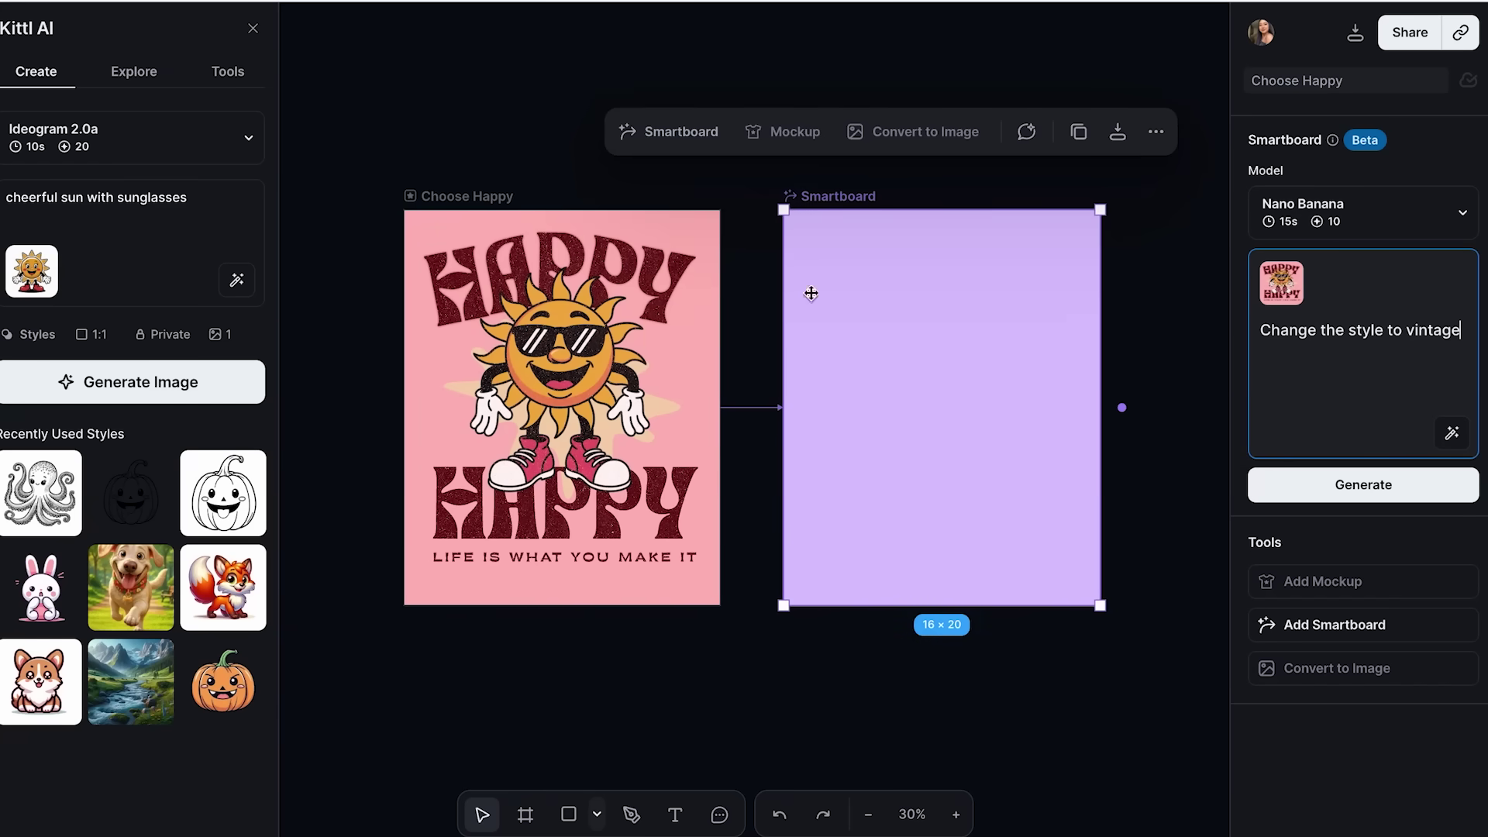
{"action": "left_click", "coordinate": [1320, 496]}
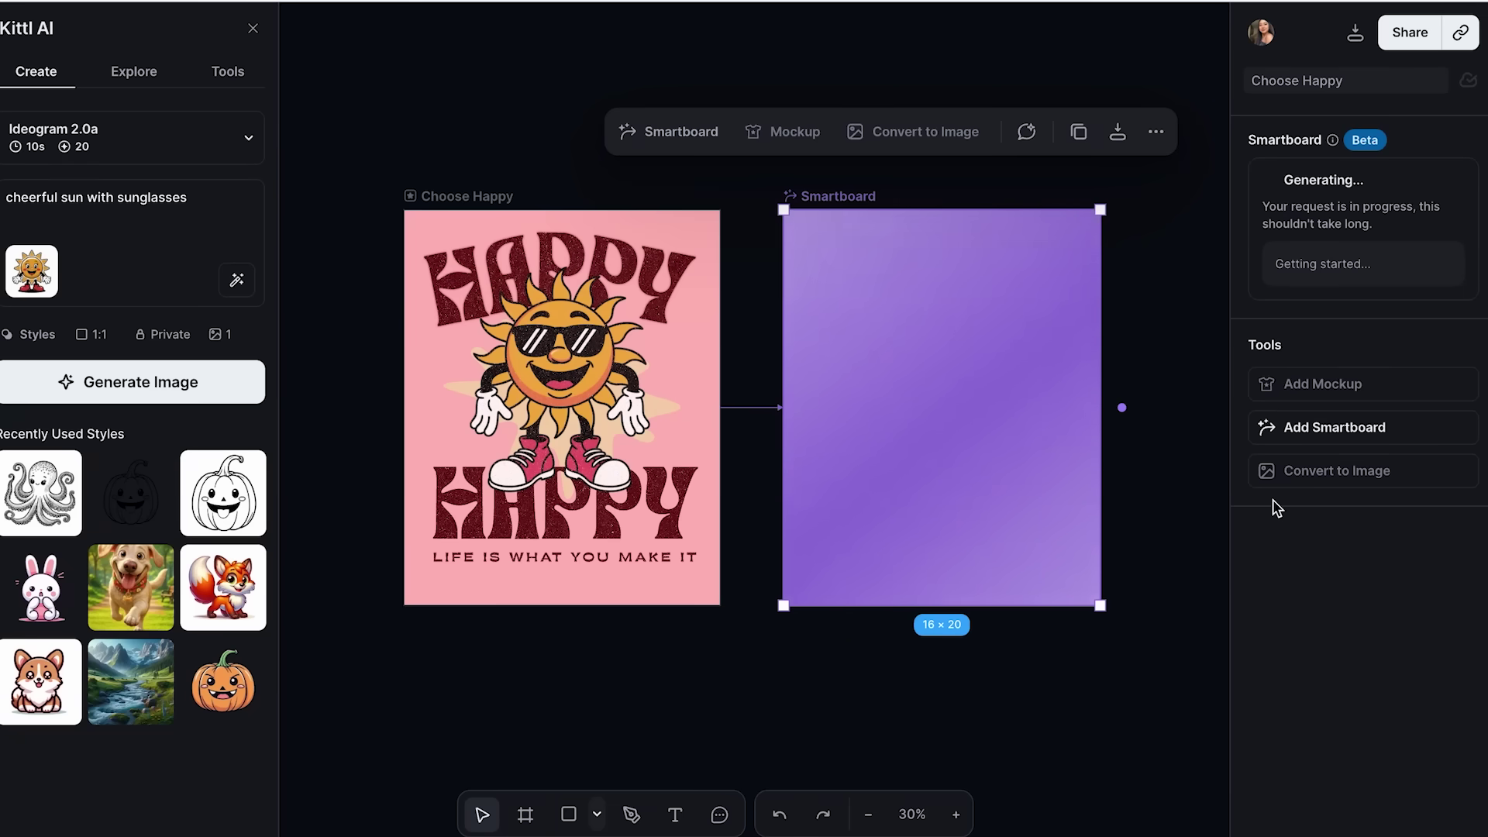
{"action": "left_click", "coordinate": [1154, 388]}
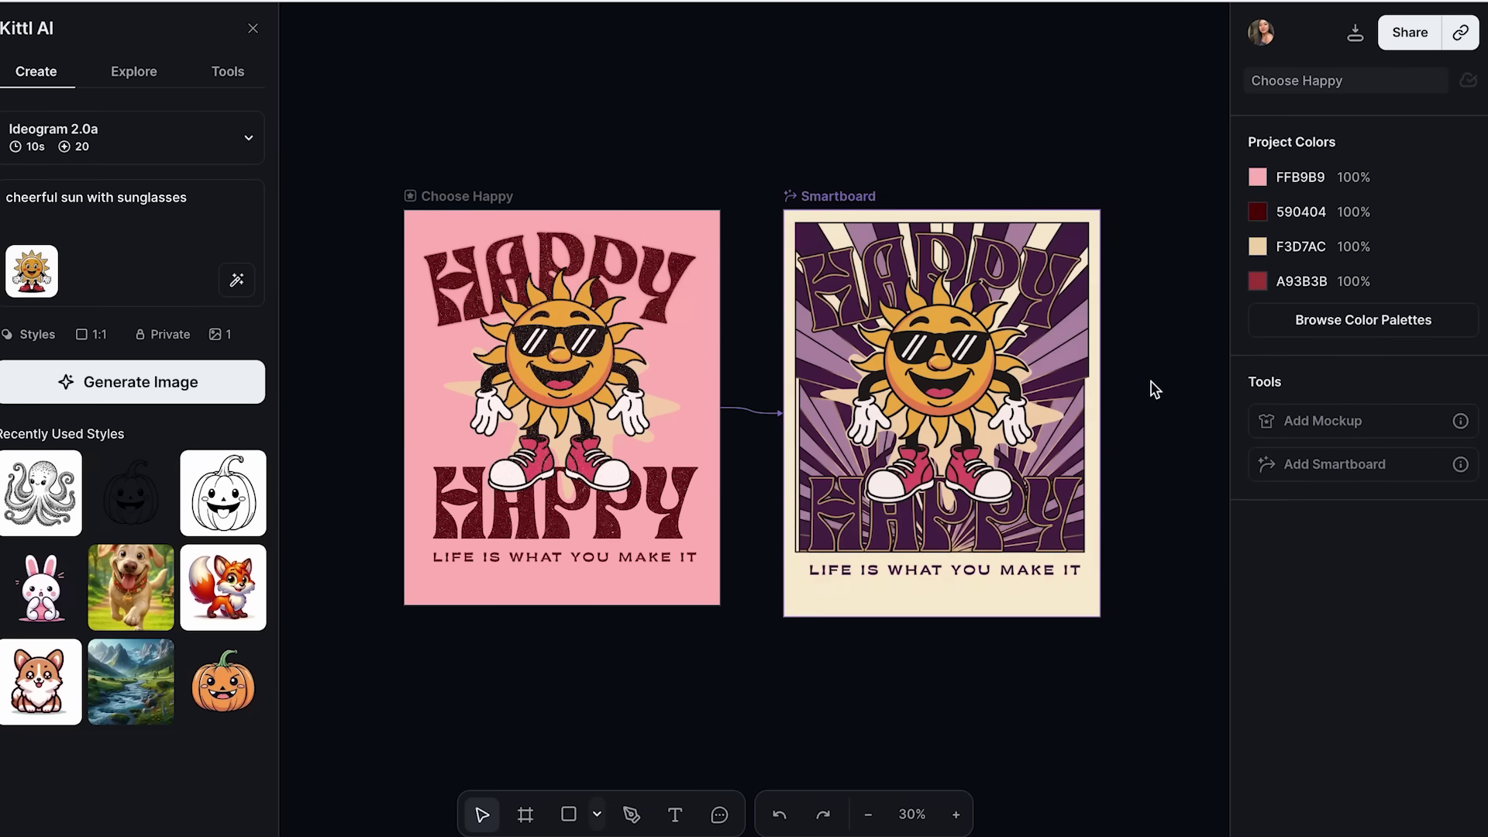
{"action": "left_click", "coordinate": [1047, 474]}
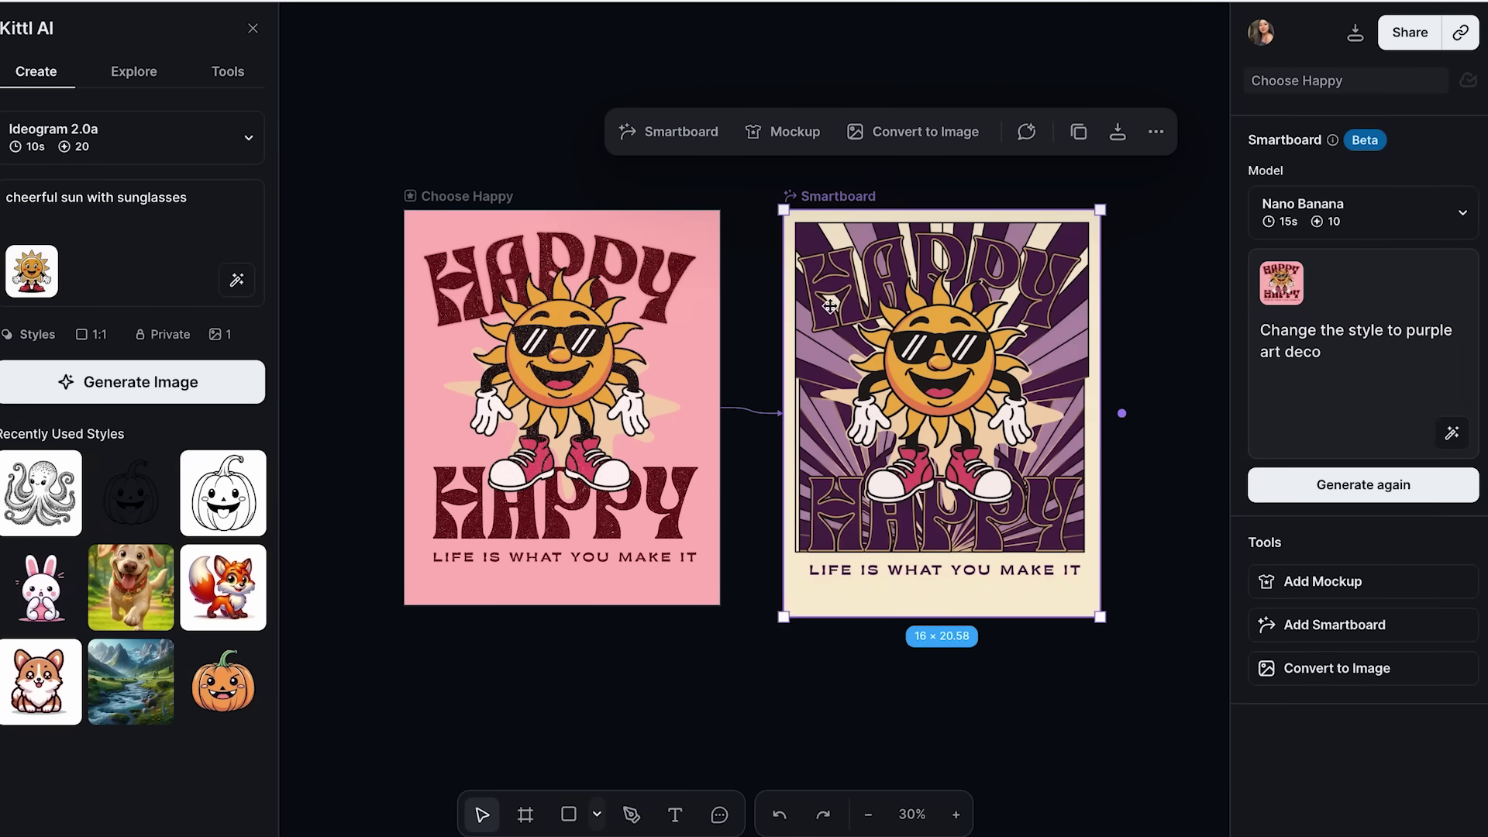